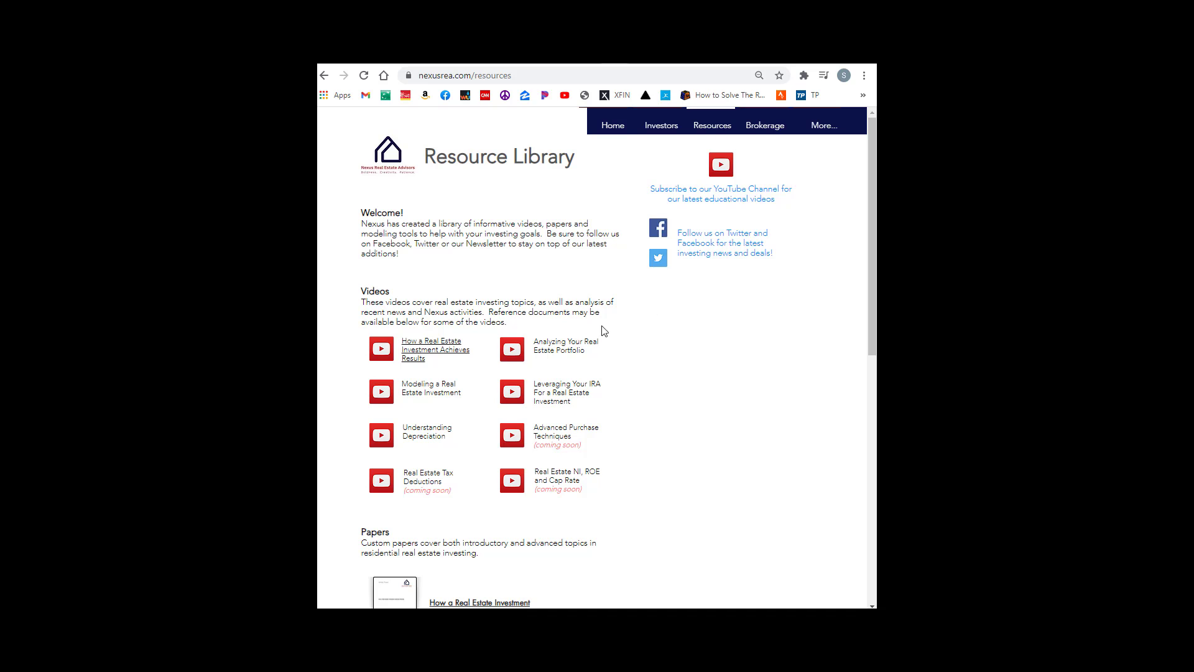
Step: Look through the Resource Library page's videos, papers, presentations and tools
{"action": "scroll", "coordinate": [624, 330], "scroll_direction": "down", "scroll_amount": 3}
{"action": "scroll", "coordinate": [639, 336], "scroll_direction": "down", "scroll_amount": 5}
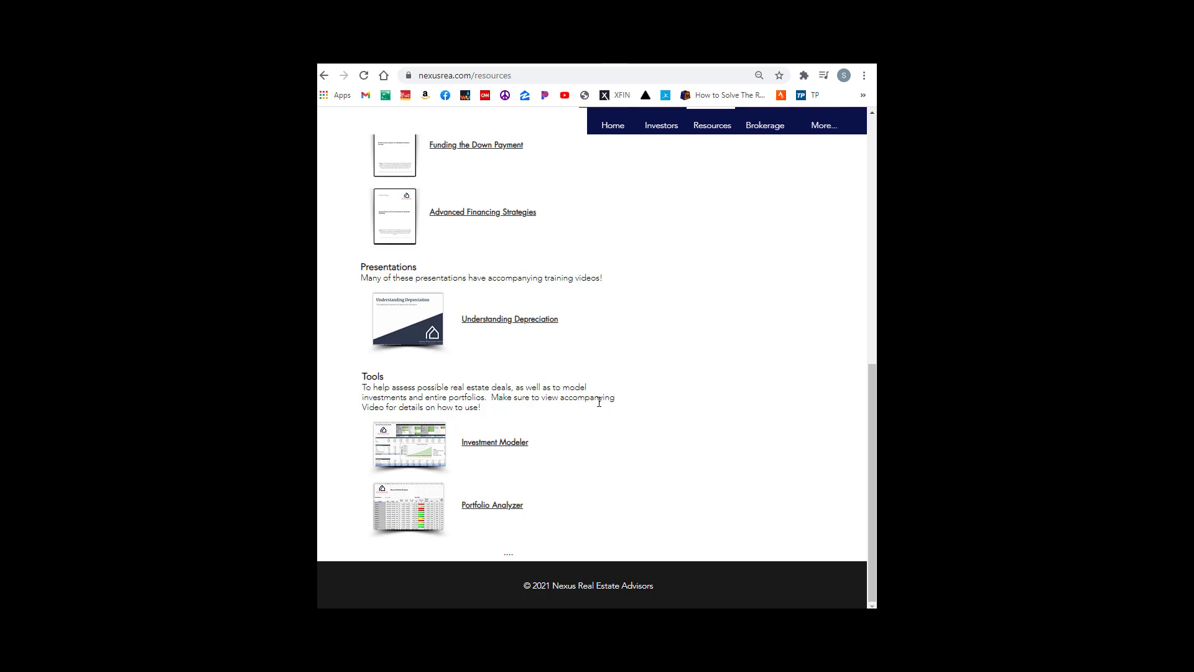
{"action": "scroll", "coordinate": [597, 399], "scroll_direction": "up", "scroll_amount": 8}
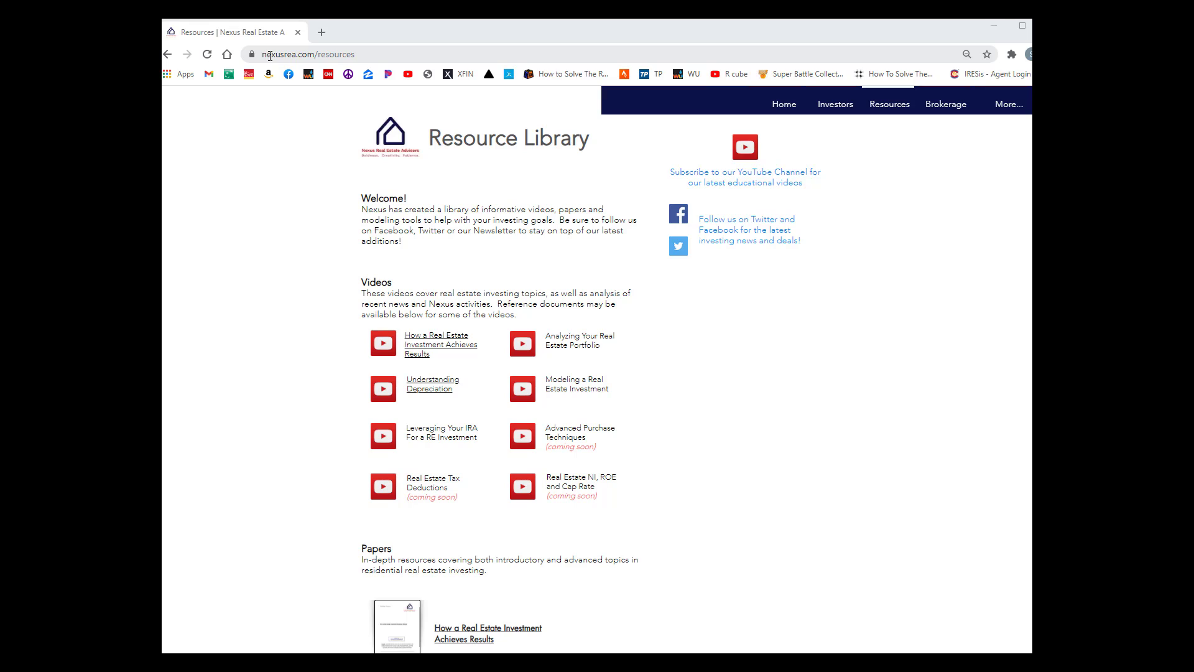
{"action": "left_click", "coordinate": [888, 106]}
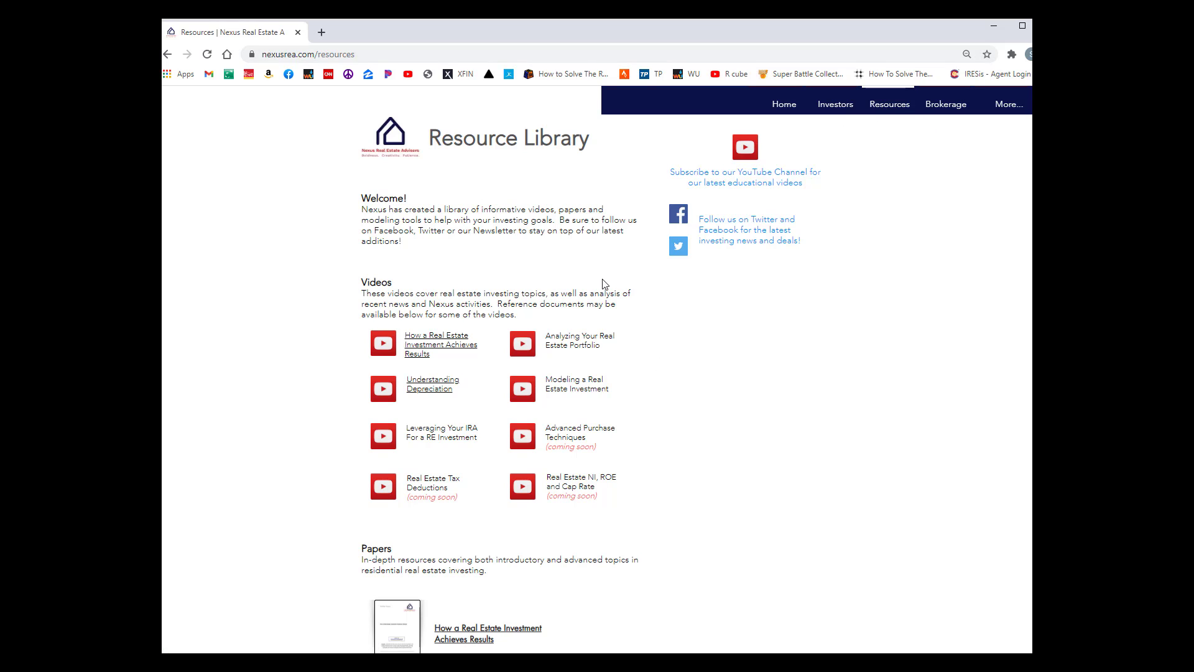
{"action": "scroll", "coordinate": [658, 396], "scroll_direction": "down", "scroll_amount": 3}
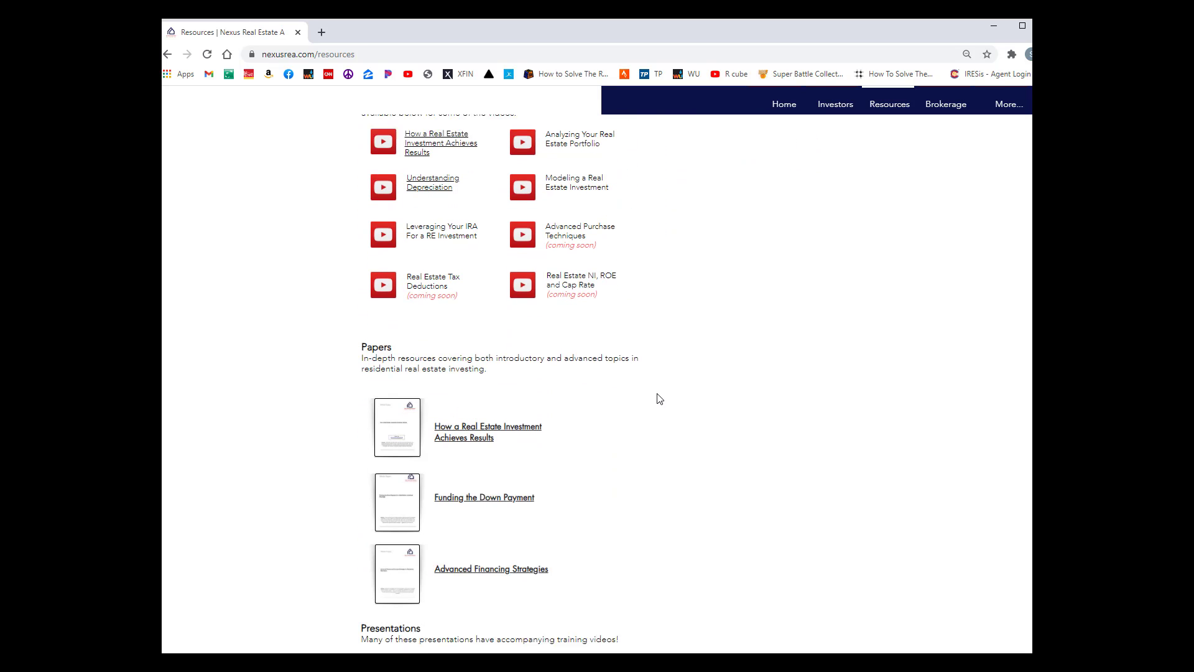
{"action": "scroll", "coordinate": [659, 399], "scroll_direction": "down", "scroll_amount": 2}
{"action": "scroll", "coordinate": [659, 396], "scroll_direction": "down", "scroll_amount": 4}
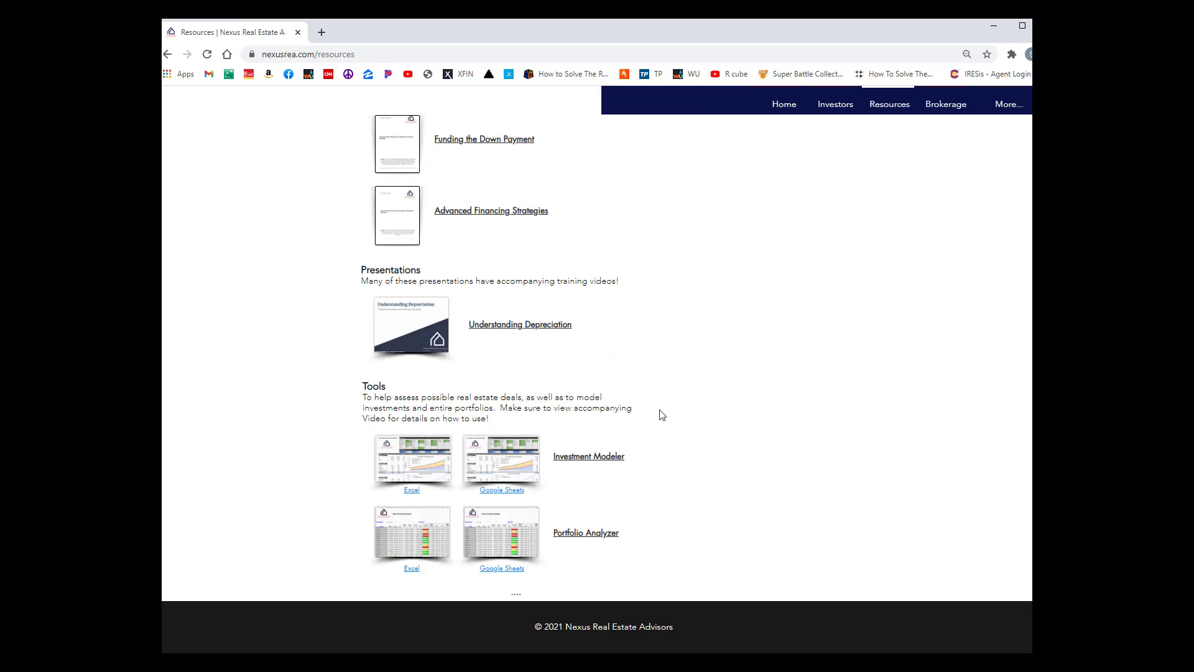
Step: Open the white paper "How a Real Estate Investment Achieves Results" from the Papers section
{"action": "scroll", "coordinate": [683, 408], "scroll_direction": "up", "scroll_amount": 3}
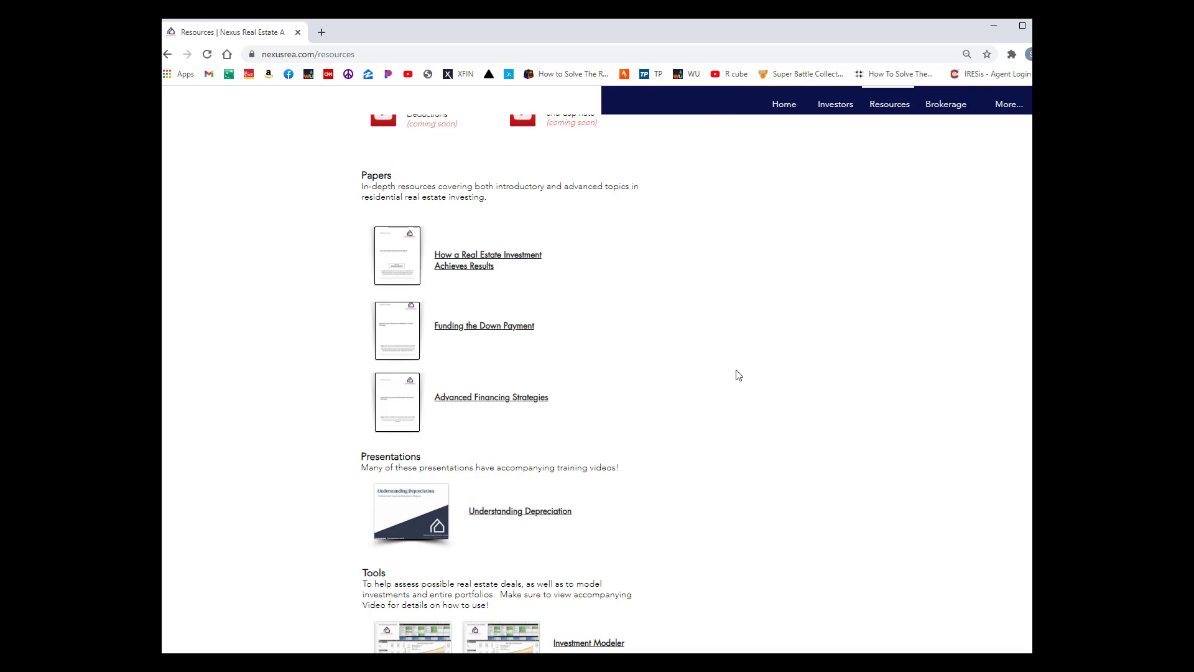
{"action": "left_click", "coordinate": [464, 268]}
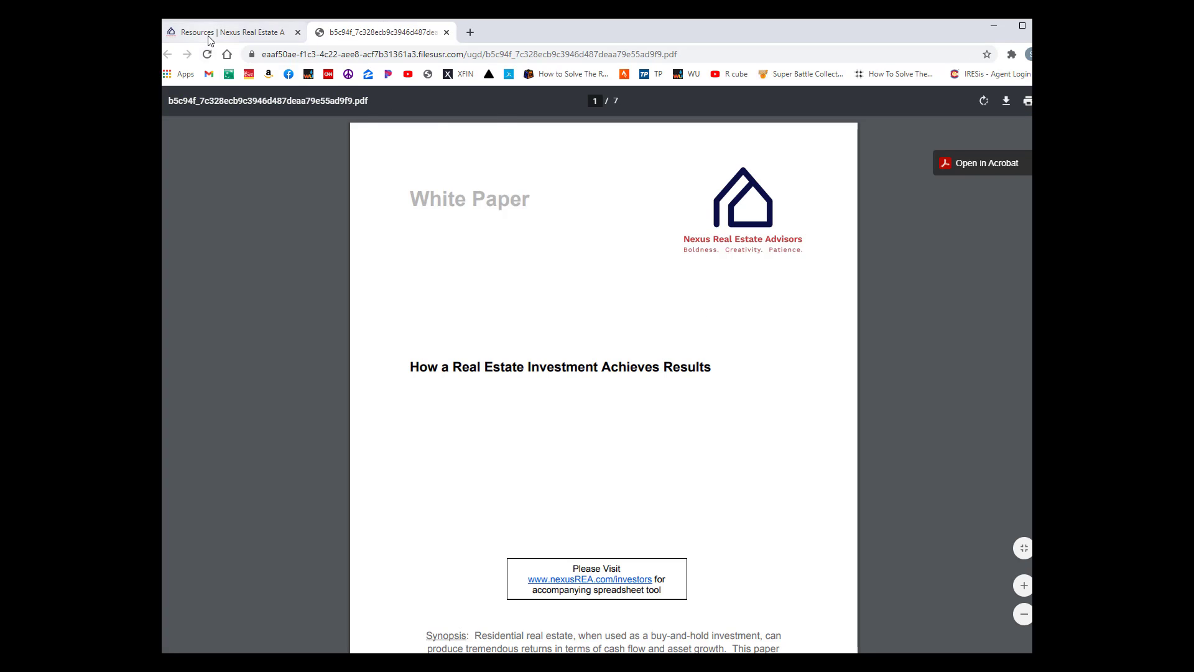
Step: Return to the resources page and make a personal copy of the Google Sheets version of the Investment Modeler
{"action": "left_click", "coordinate": [209, 38]}
{"action": "scroll", "coordinate": [522, 333], "scroll_direction": "down", "scroll_amount": 3}
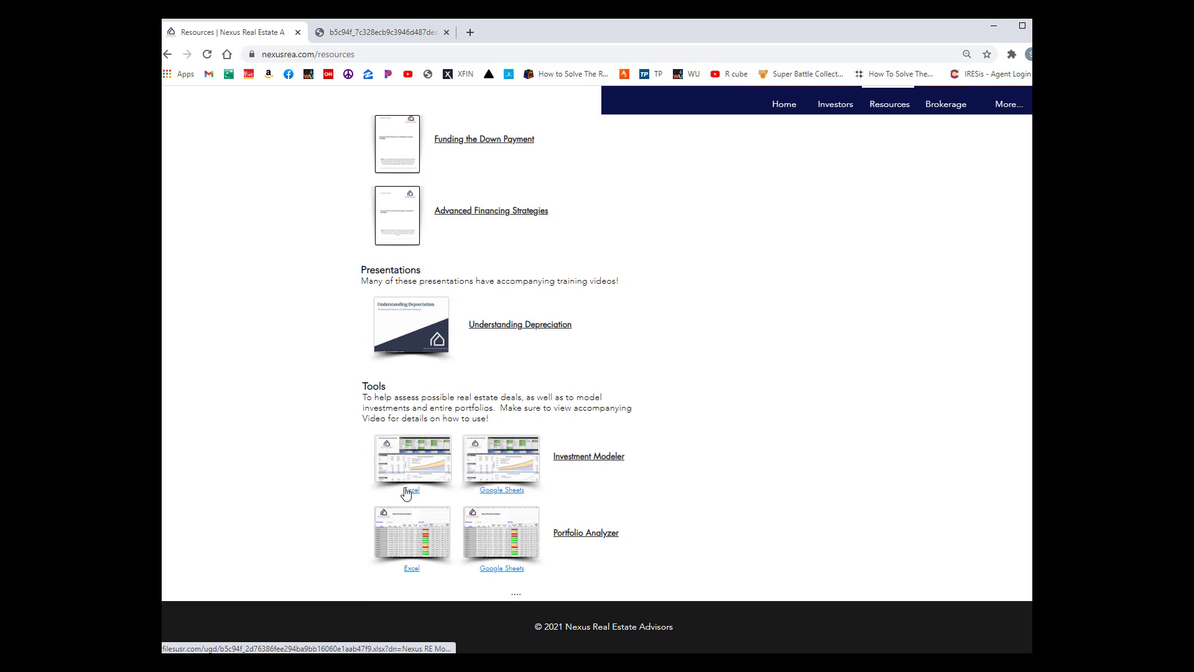
{"action": "left_click", "coordinate": [504, 458]}
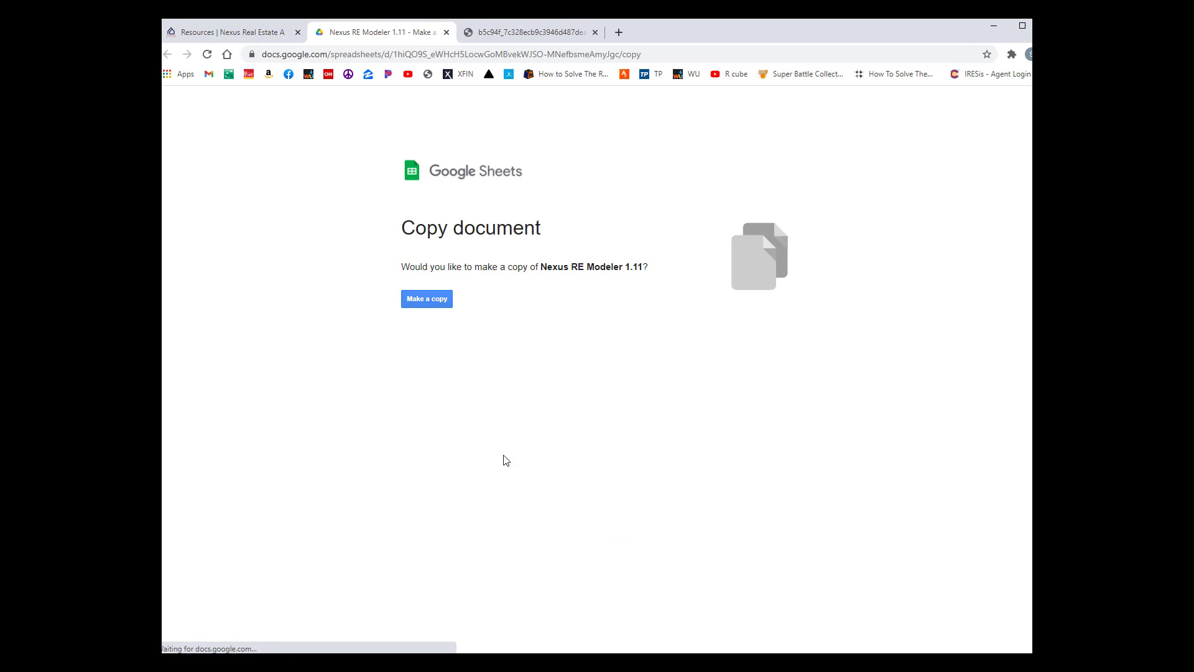
{"action": "left_click", "coordinate": [436, 301]}
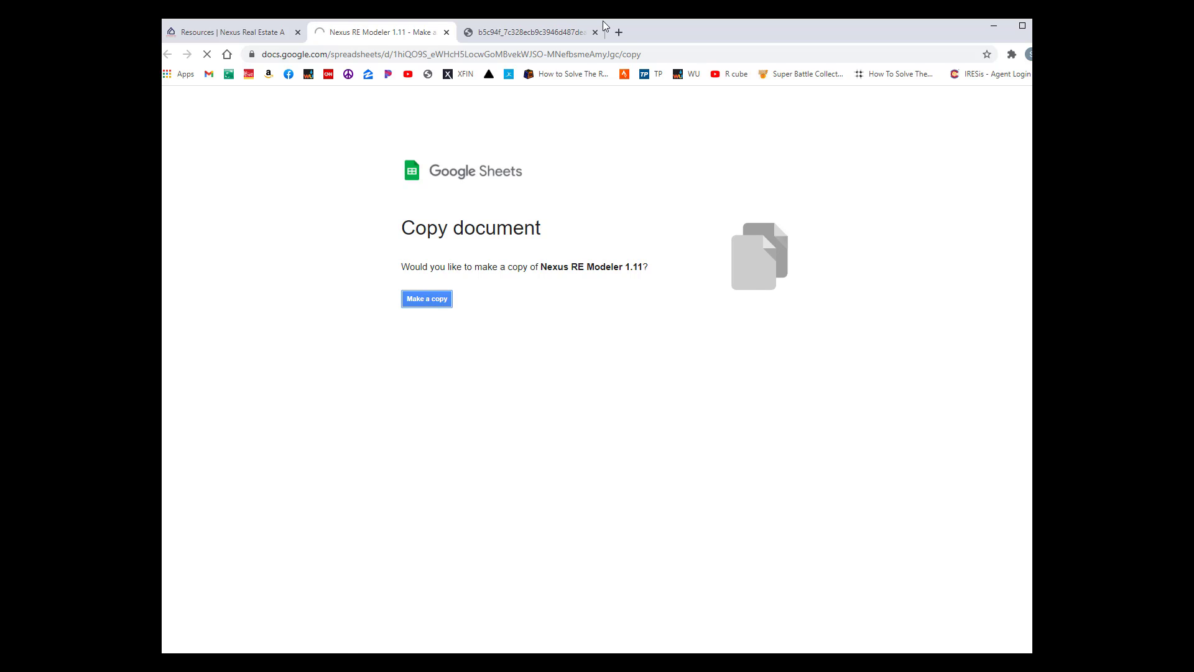
Step: Go back to the white paper and read its property scenario and the Net Rental Income, Principal Paydown and Appreciation sections
{"action": "left_click", "coordinate": [532, 34]}
{"action": "mouse_move", "coordinate": [769, 322]}
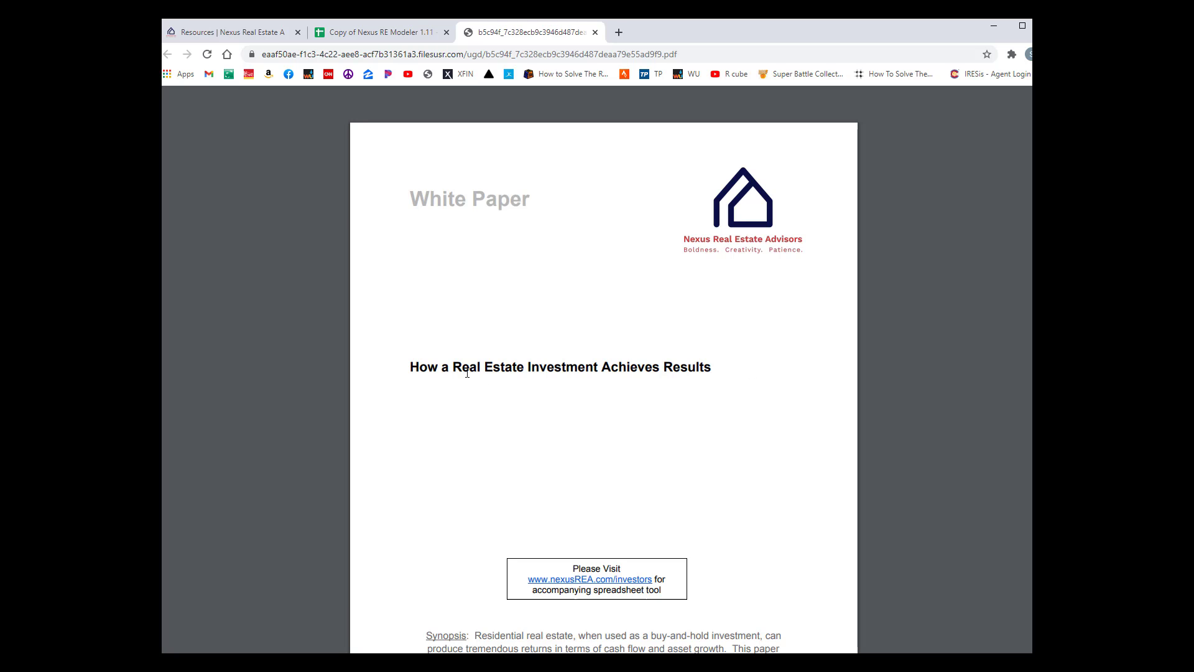
{"action": "scroll", "coordinate": [829, 325], "scroll_direction": "down", "scroll_amount": 8}
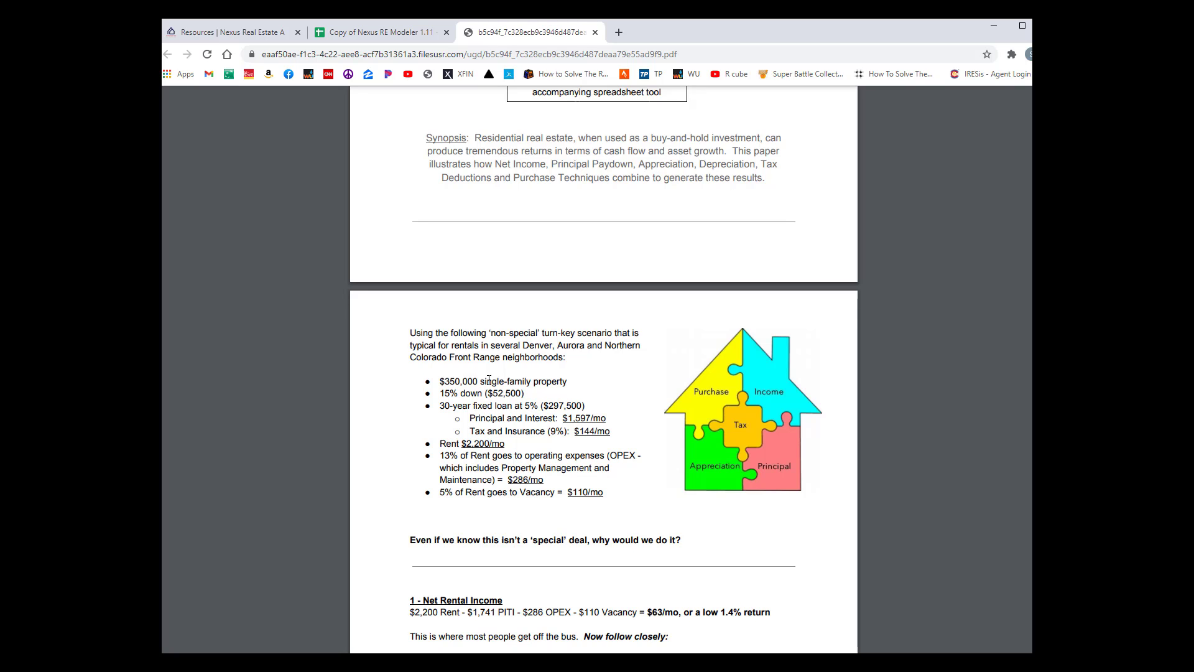
{"action": "scroll", "coordinate": [490, 380], "scroll_direction": "down", "scroll_amount": 5}
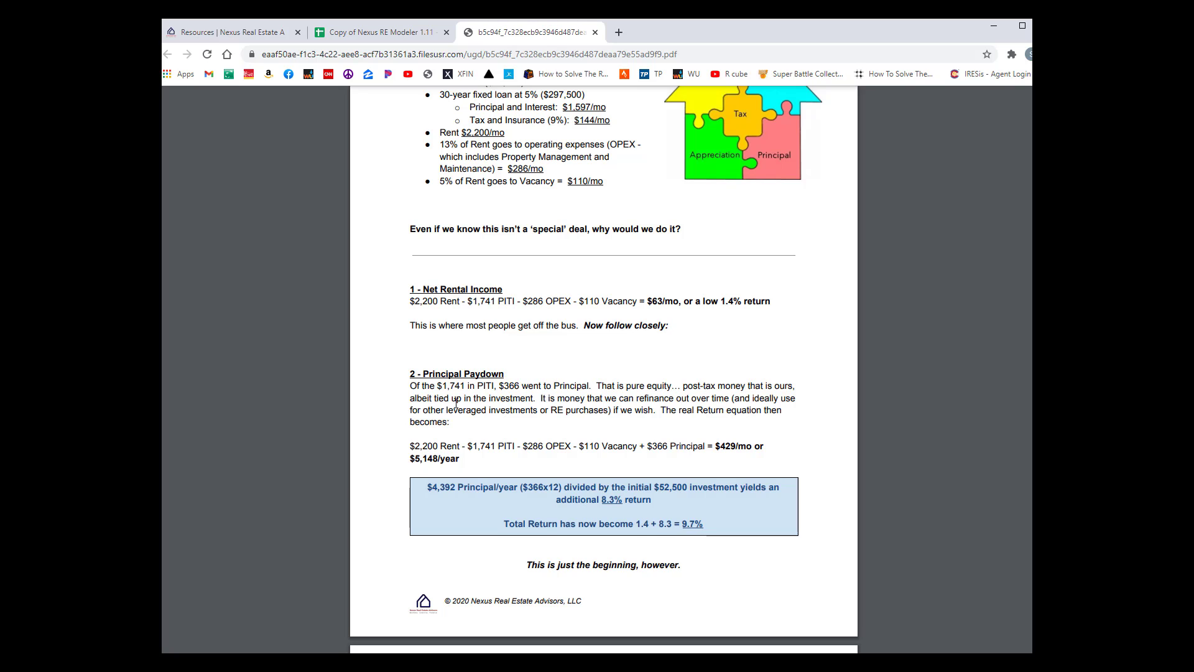
{"action": "scroll", "coordinate": [456, 402], "scroll_direction": "down", "scroll_amount": 1}
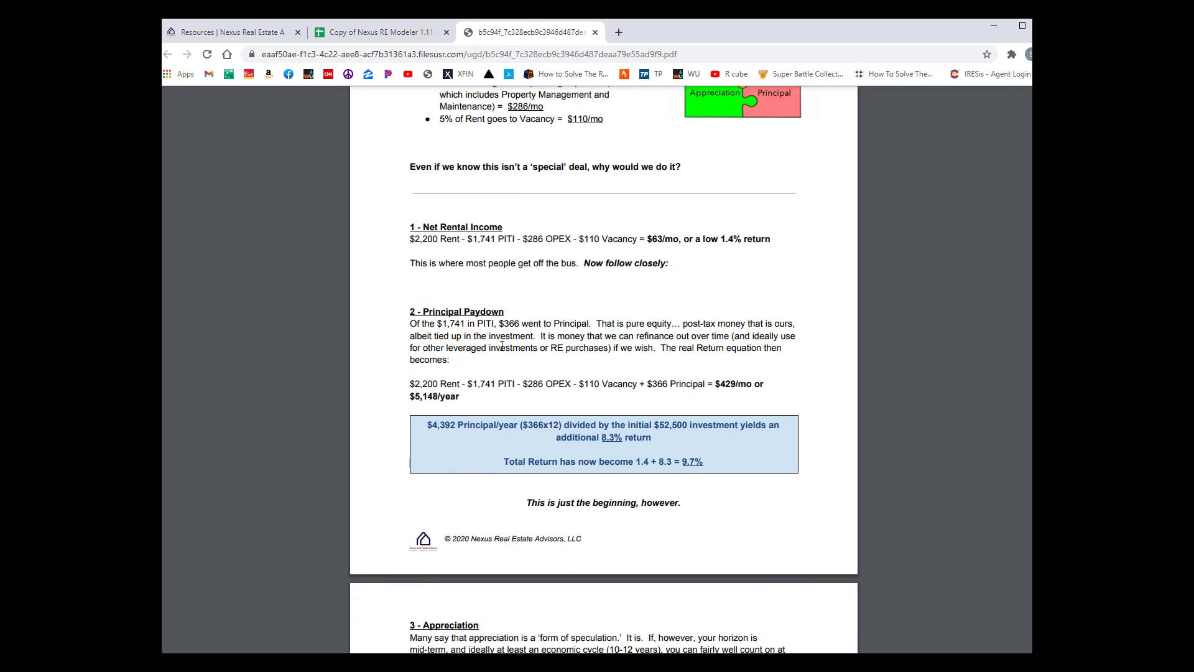
{"action": "scroll", "coordinate": [502, 348], "scroll_direction": "down", "scroll_amount": 5}
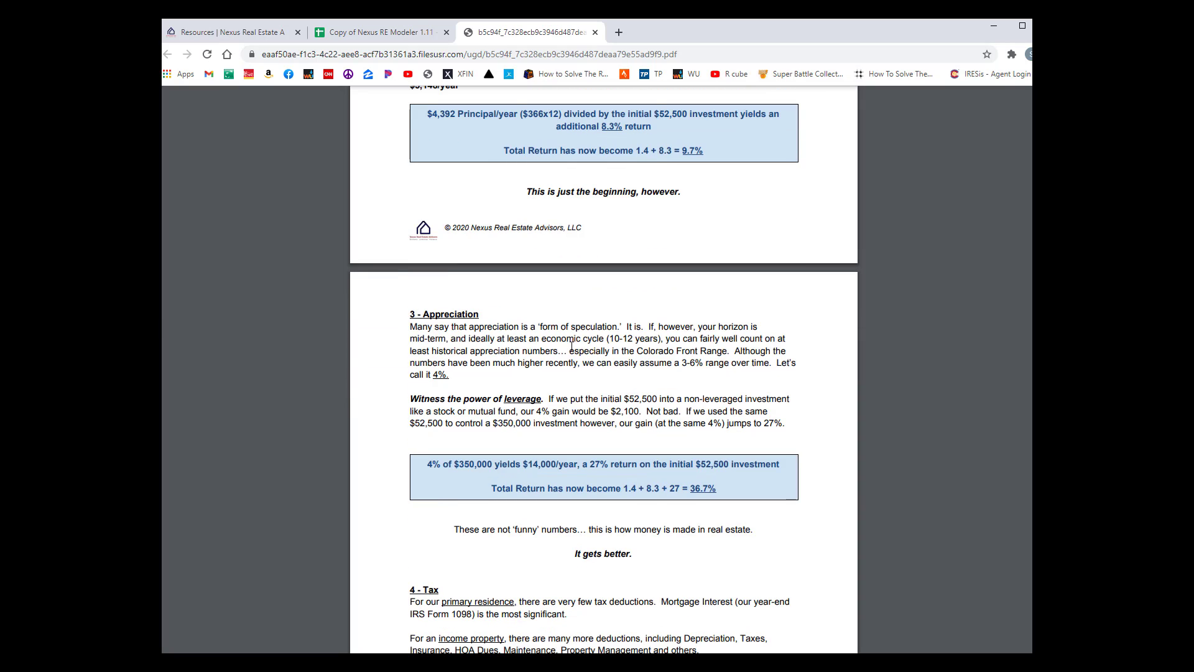
Step: Examine the paper's Tax section, including the depreciation deduction, and the Analysis chart with its variables table
{"action": "scroll", "coordinate": [572, 346], "scroll_direction": "down", "scroll_amount": 5}
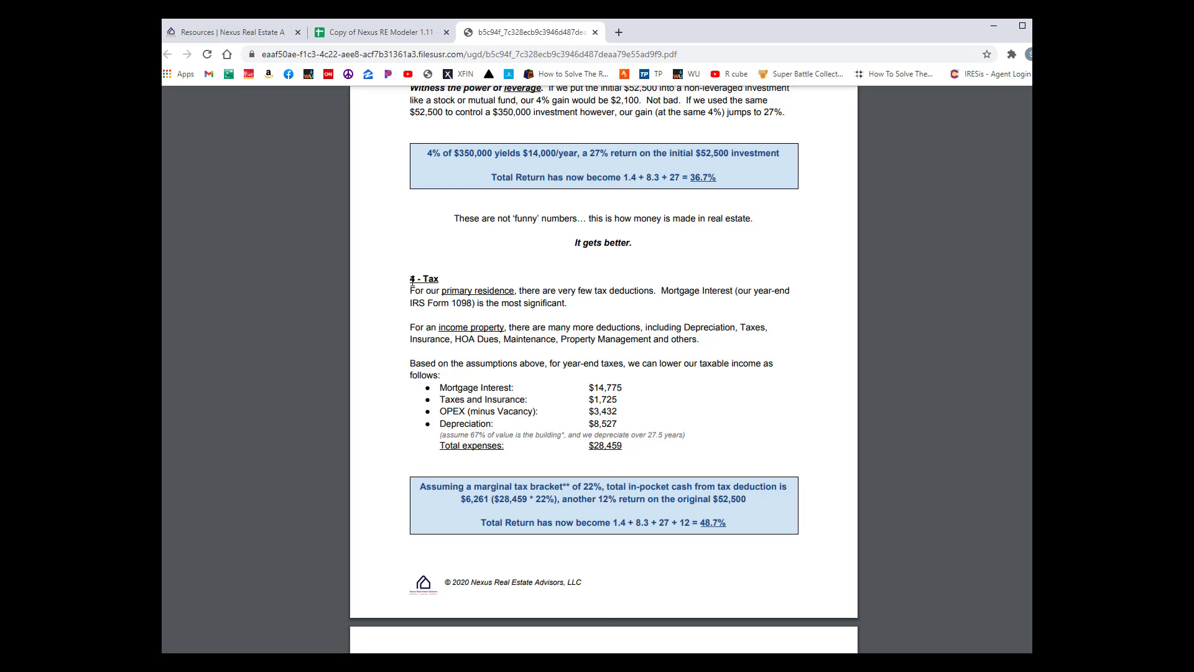
{"action": "left_click_drag", "start_coordinate": [446, 423], "coordinate": [628, 424]}
{"action": "left_click", "coordinate": [649, 435]}
{"action": "scroll", "coordinate": [651, 421], "scroll_direction": "down", "scroll_amount": 2}
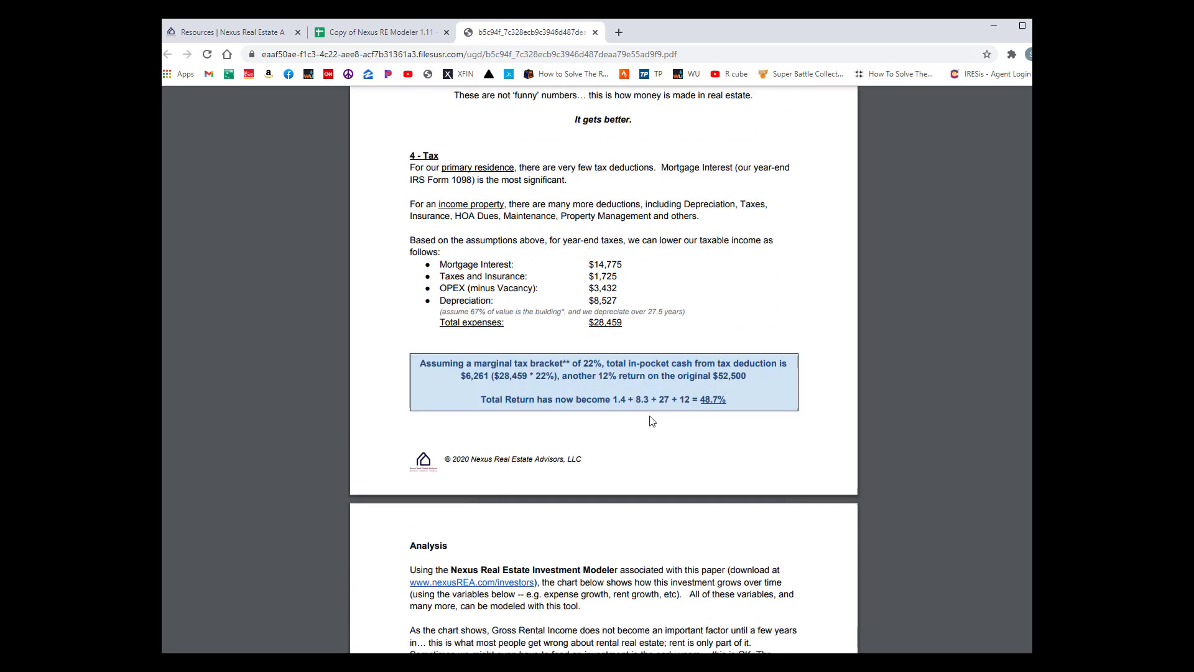
{"action": "scroll", "coordinate": [652, 422], "scroll_direction": "down", "scroll_amount": 6}
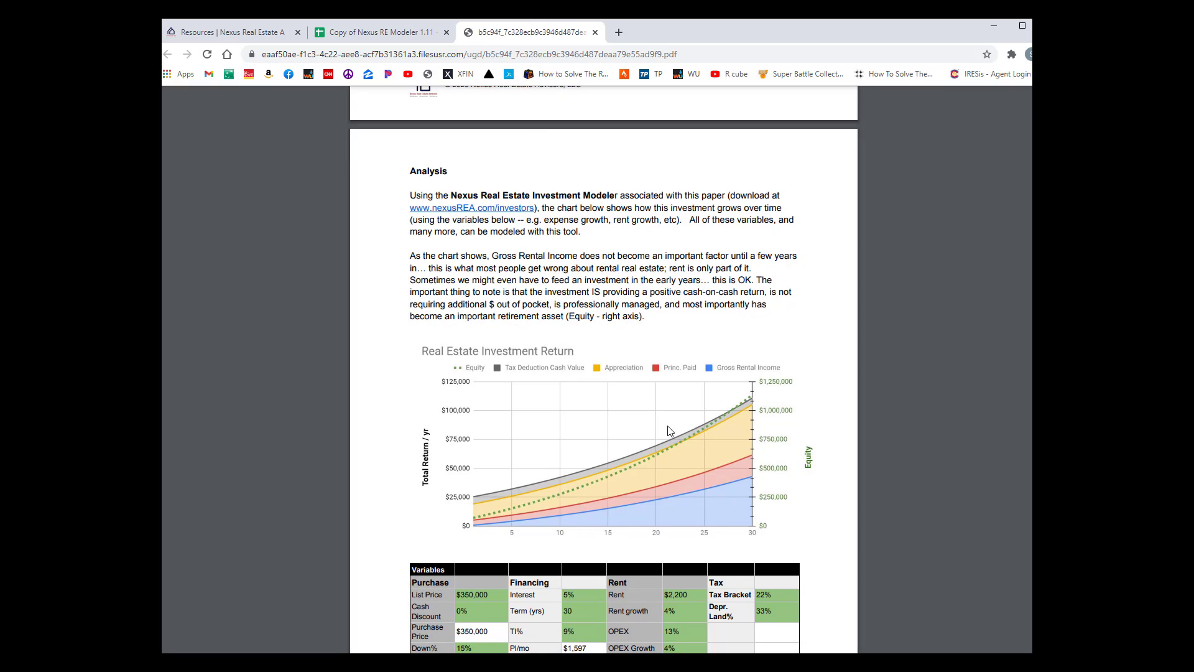
{"action": "scroll", "coordinate": [668, 429], "scroll_direction": "down", "scroll_amount": 2}
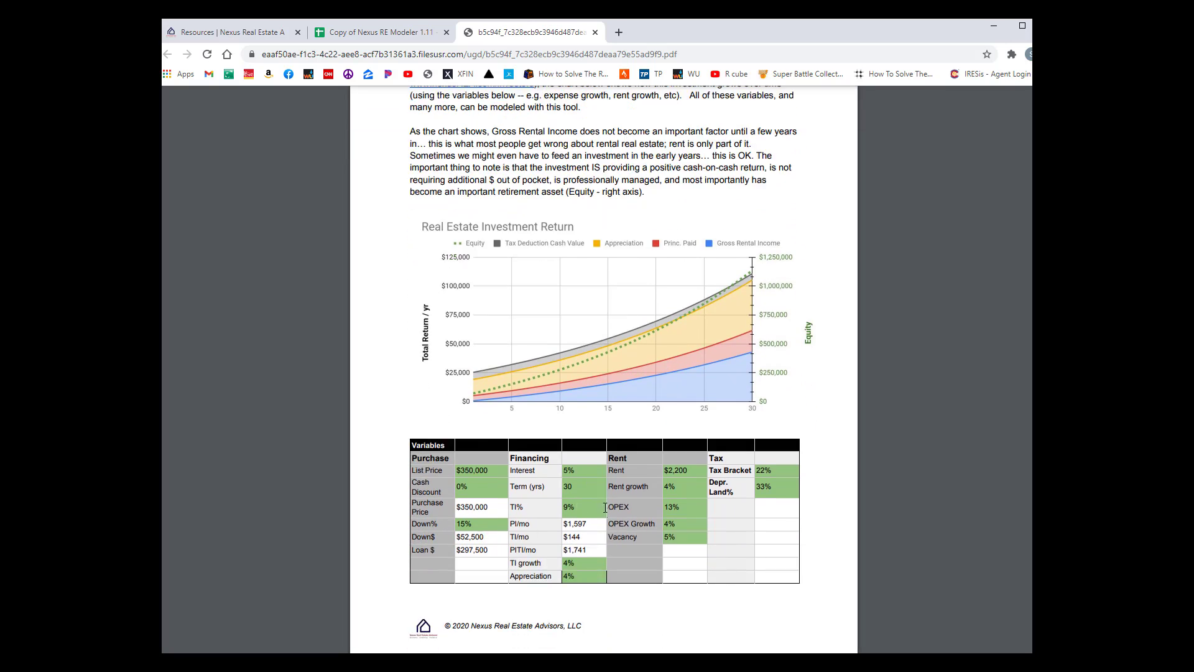
{"action": "scroll", "coordinate": [672, 283], "scroll_direction": "up", "scroll_amount": 1}
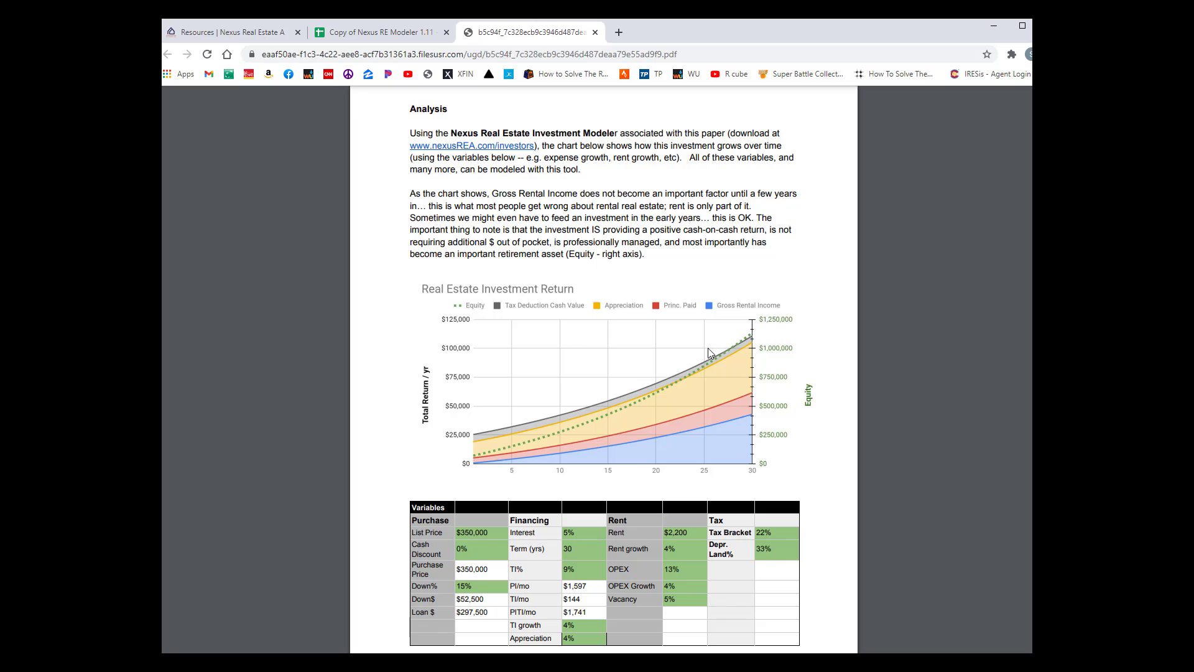
Step: Switch to the copied RE Modeler spreadsheet, zoom out to 50% and look over its sections and the year 1 column
{"action": "left_click", "coordinate": [372, 34]}
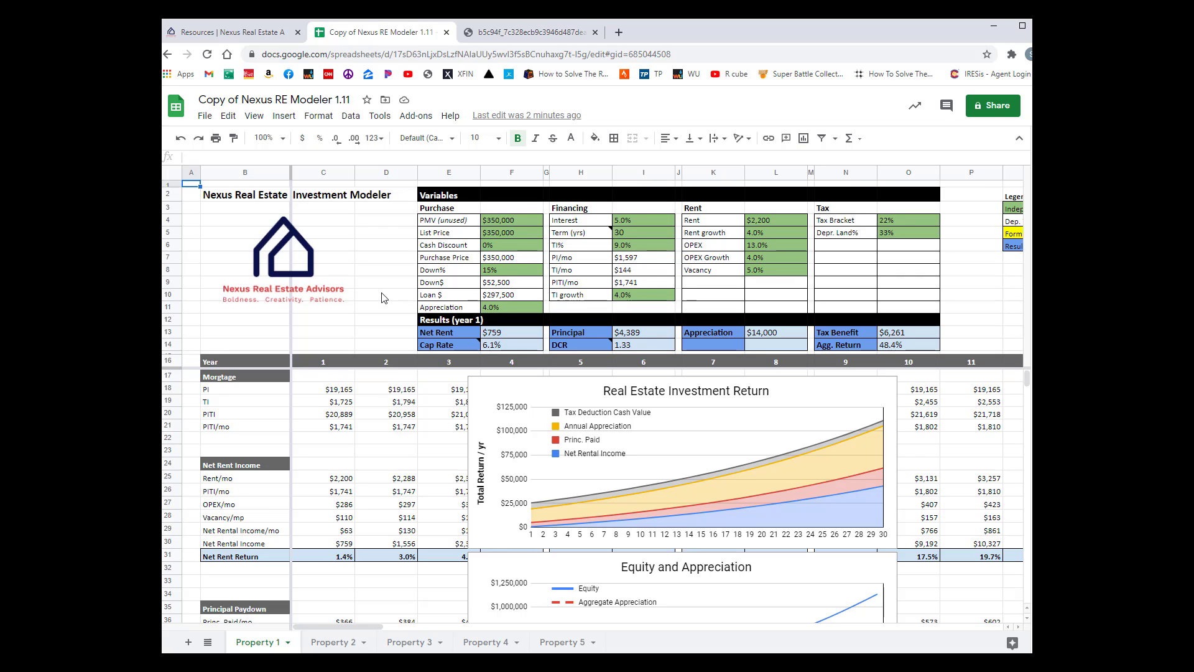
{"action": "left_click", "coordinate": [285, 143]}
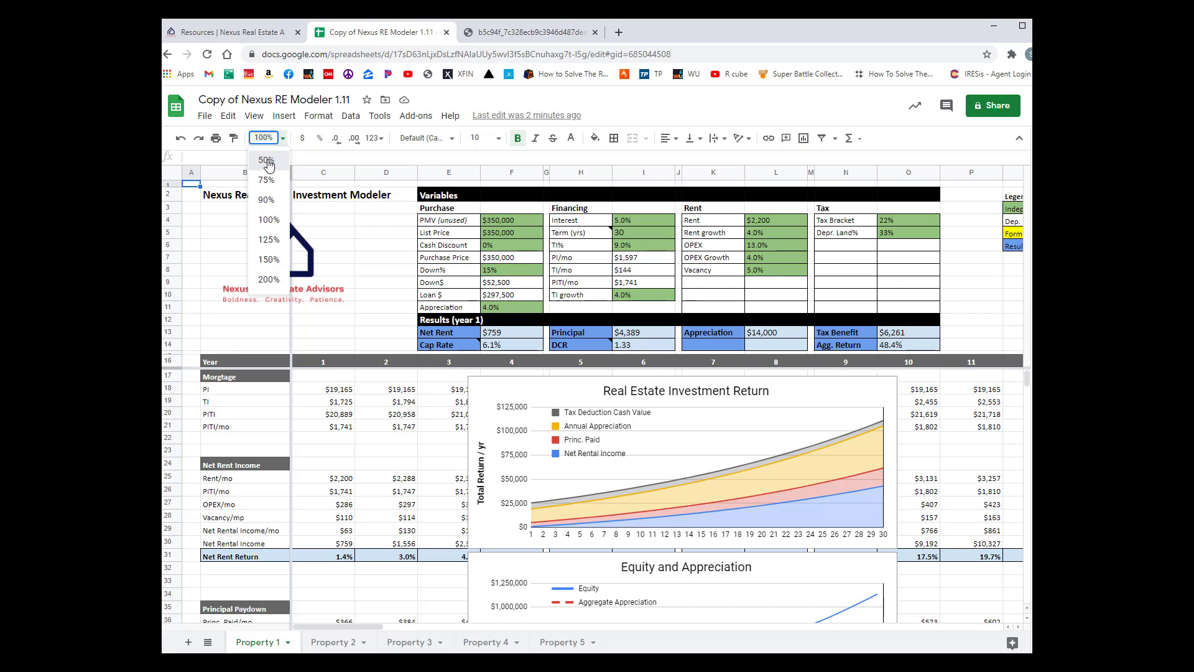
{"action": "left_click", "coordinate": [267, 161]}
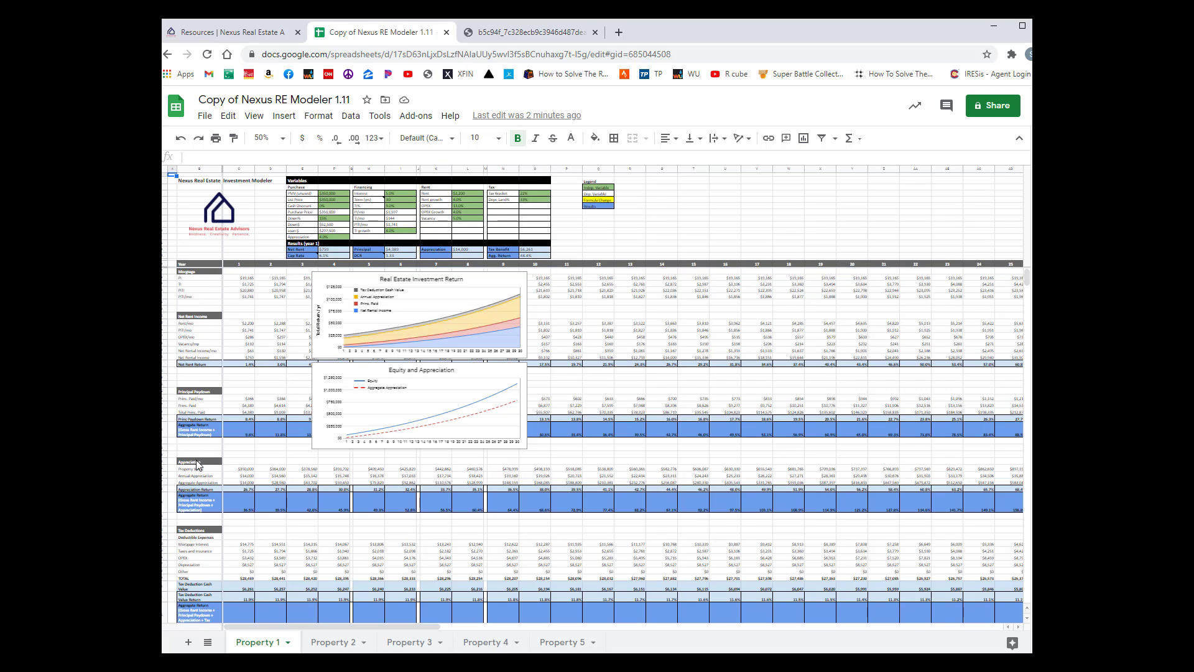
{"action": "scroll", "coordinate": [202, 536], "scroll_direction": "down", "scroll_amount": 2}
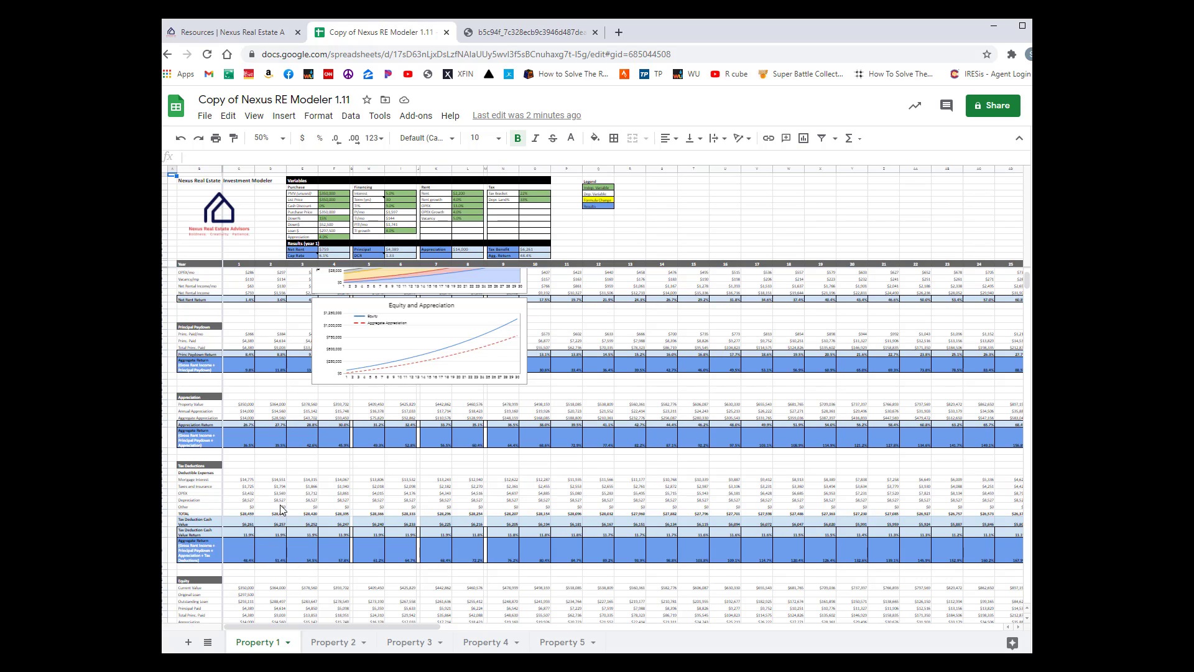
{"action": "left_click", "coordinate": [237, 170]}
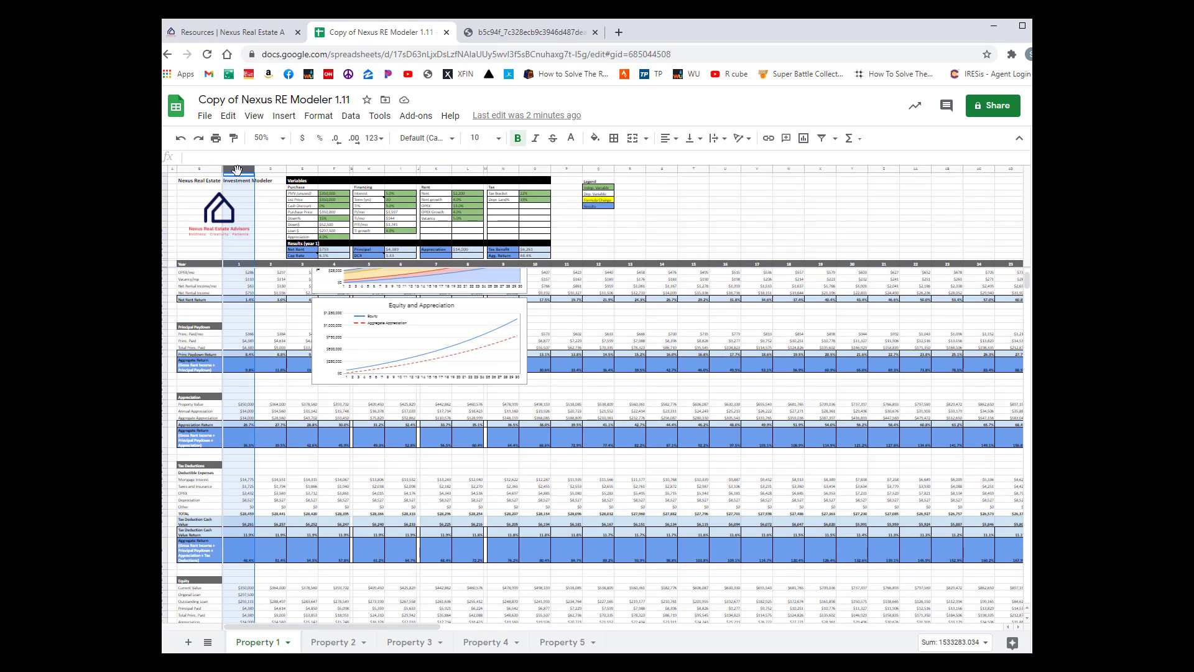
{"action": "left_click", "coordinate": [275, 341]}
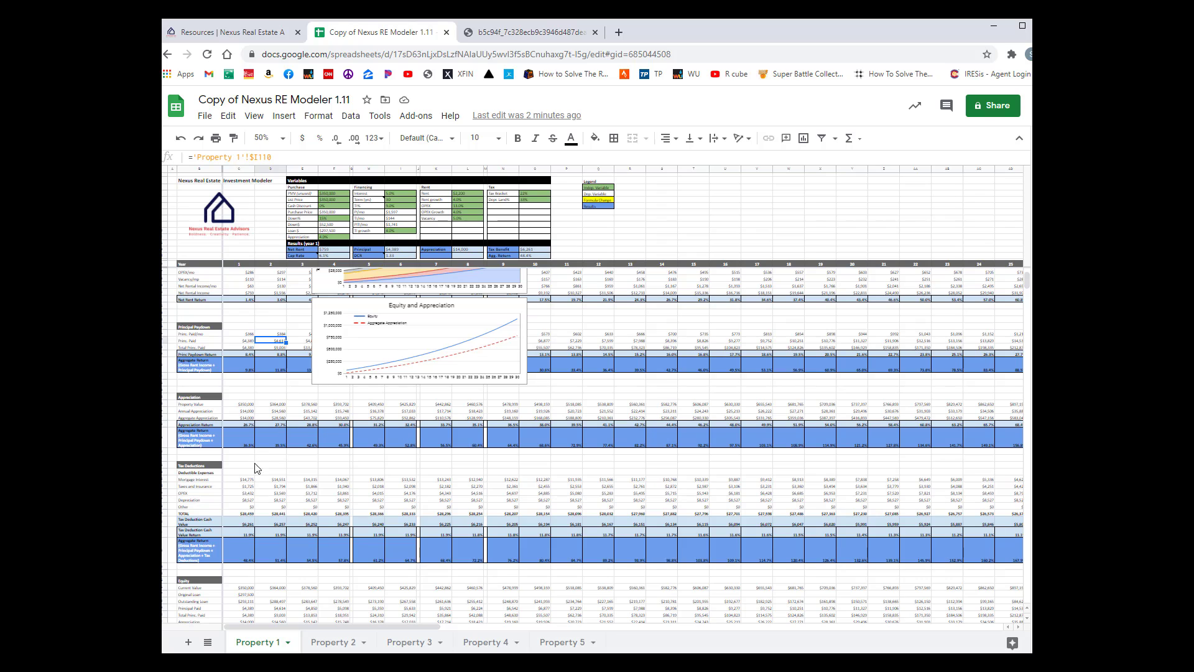
{"action": "scroll", "coordinate": [252, 467], "scroll_direction": "up", "scroll_amount": 2}
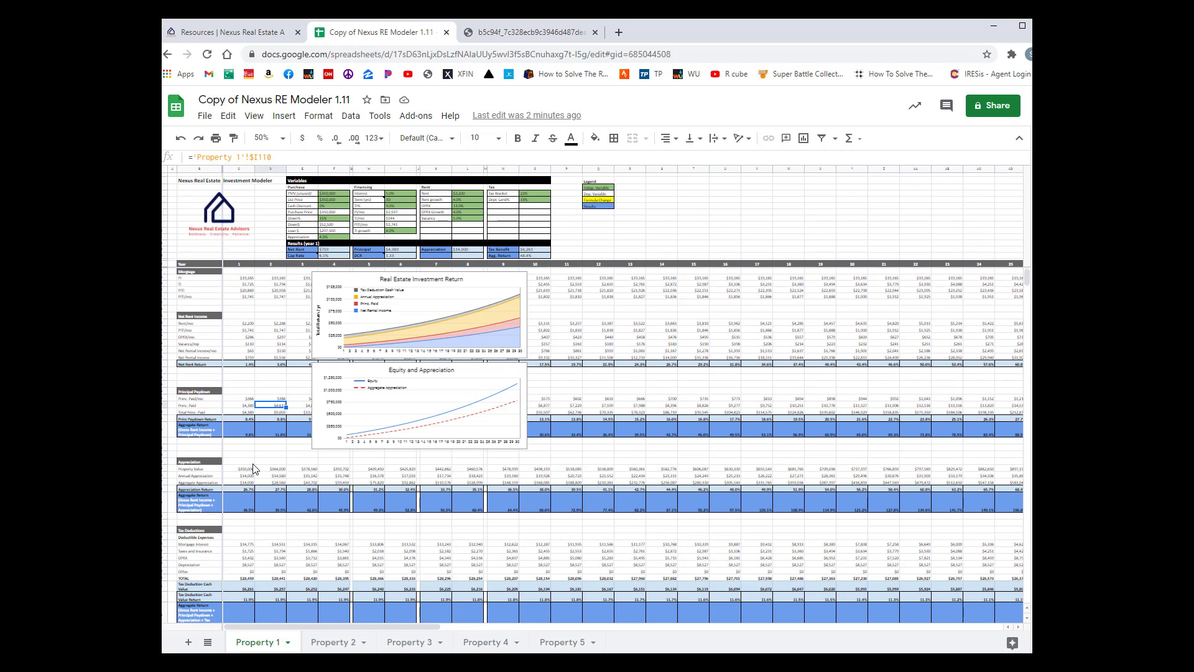
Step: Set the sheet zoom to 75% and switch the spreadsheet to full screen
{"action": "left_click", "coordinate": [283, 139]}
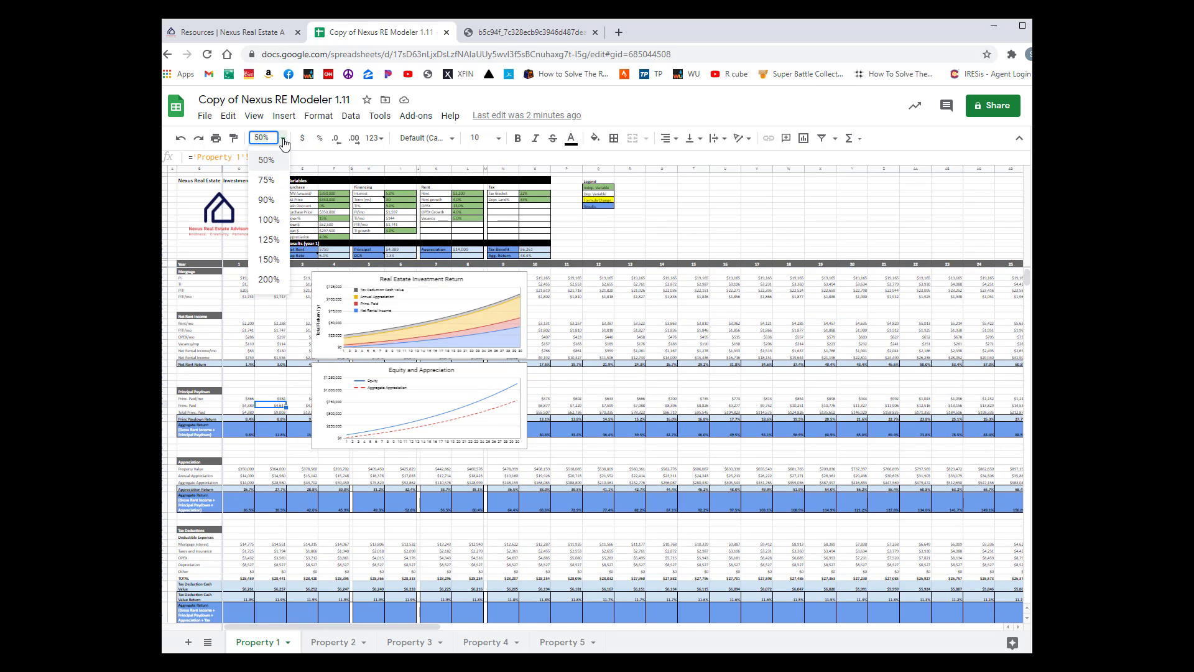
{"action": "left_click", "coordinate": [266, 180]}
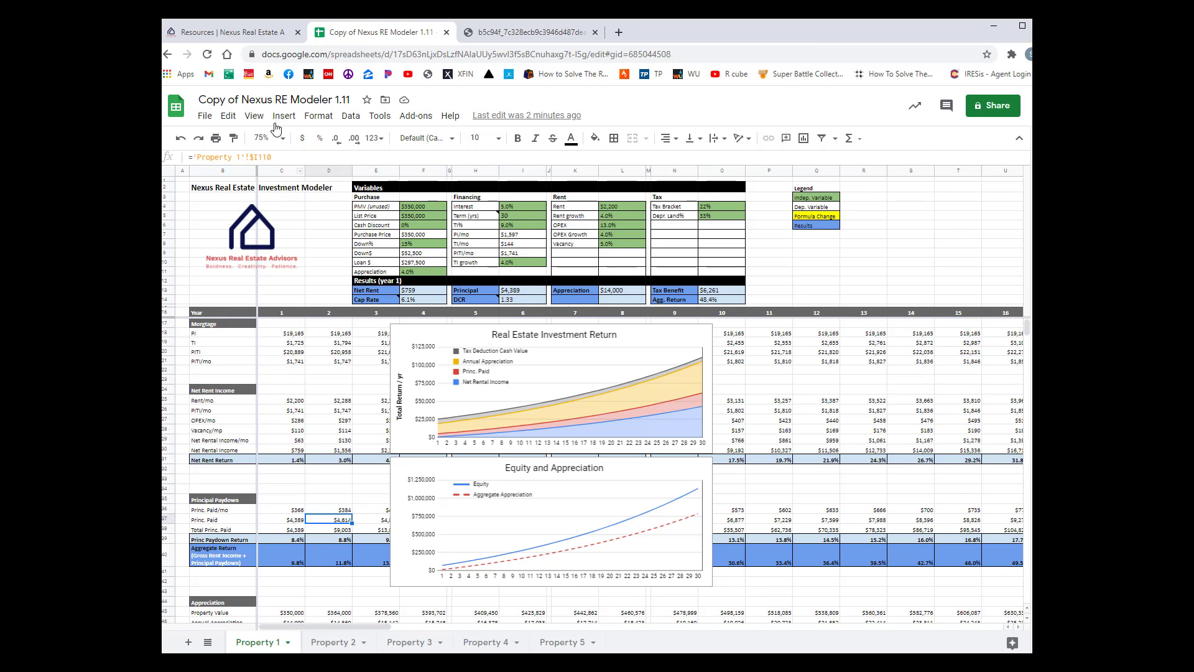
{"action": "left_click", "coordinate": [254, 115]}
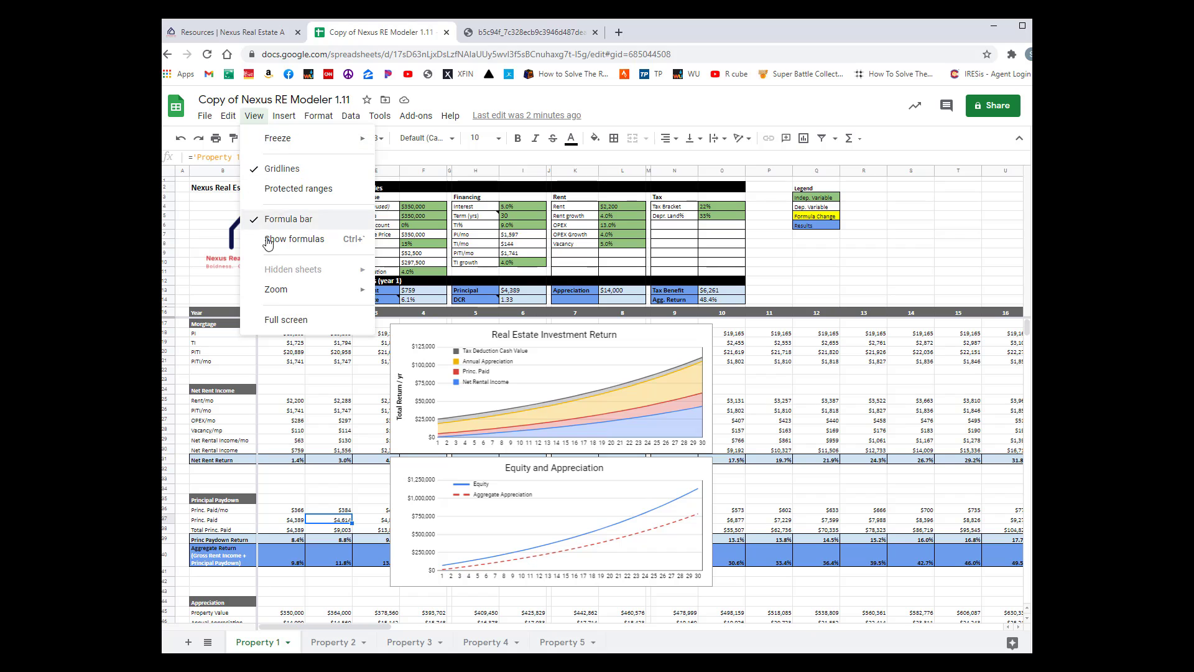
{"action": "left_click", "coordinate": [273, 320]}
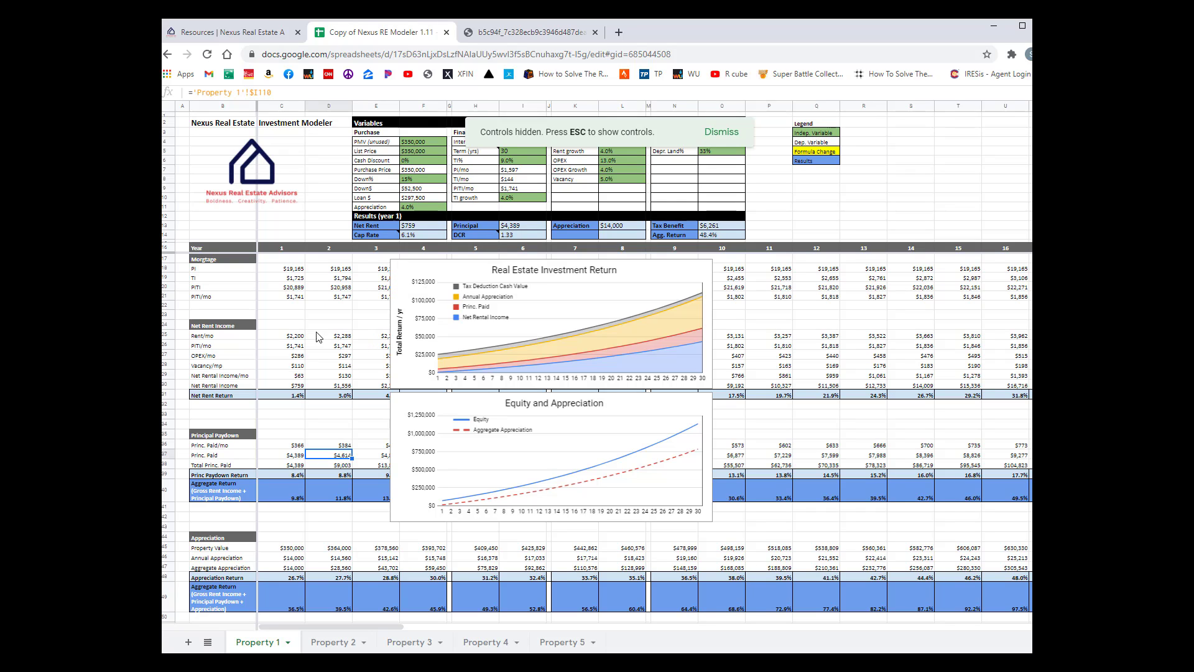
Step: Move the Real Estate Investment Return and Equity and Appreciation charts over the year 9 to 15 columns, stacked, and leave full screen
{"action": "left_click_drag", "start_coordinate": [397, 292], "coordinate": [664, 286]}
{"action": "left_click", "coordinate": [419, 405]}
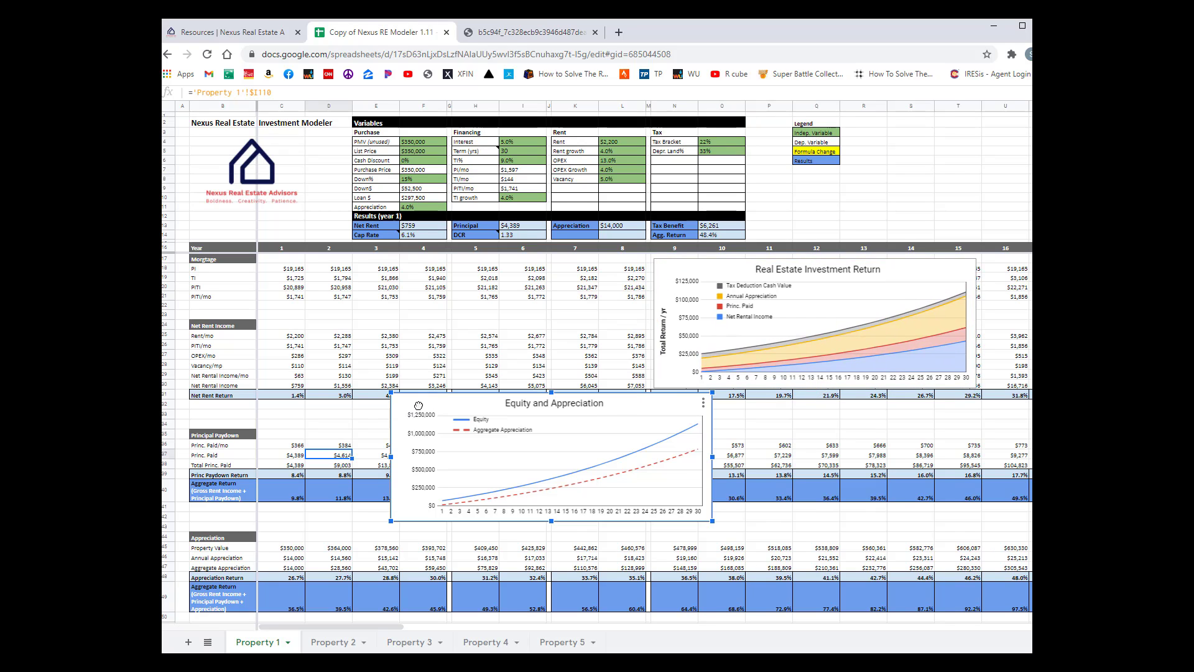
{"action": "left_click_drag", "start_coordinate": [418, 405], "coordinate": [672, 406]}
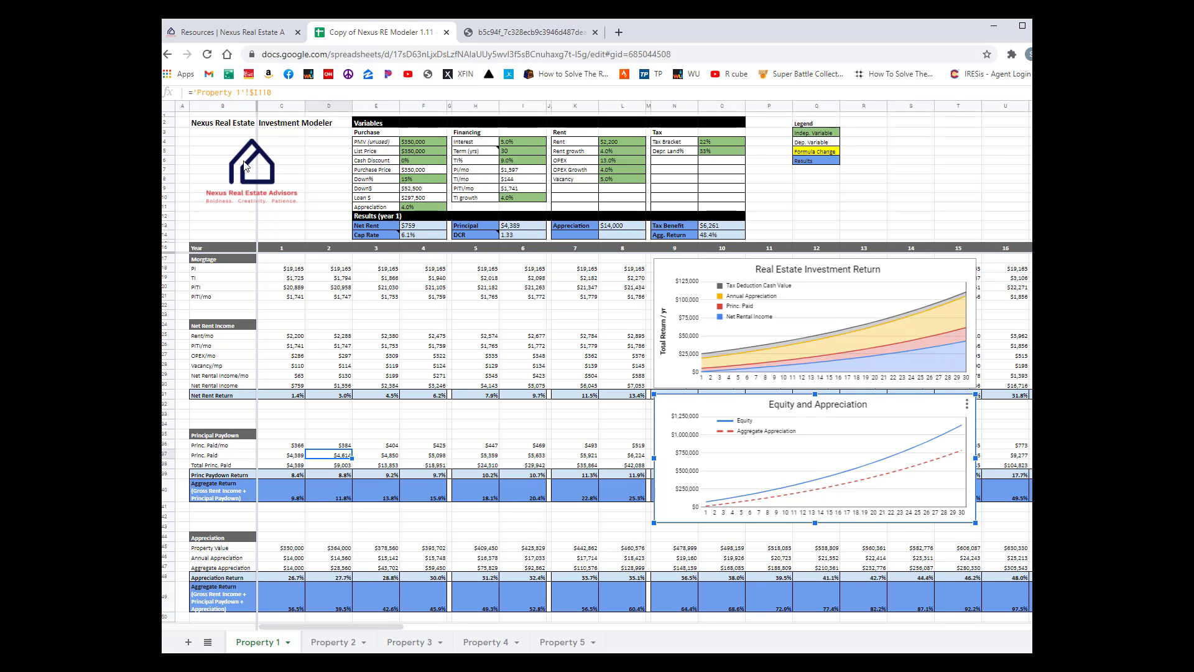
{"action": "left_click", "coordinate": [328, 210]}
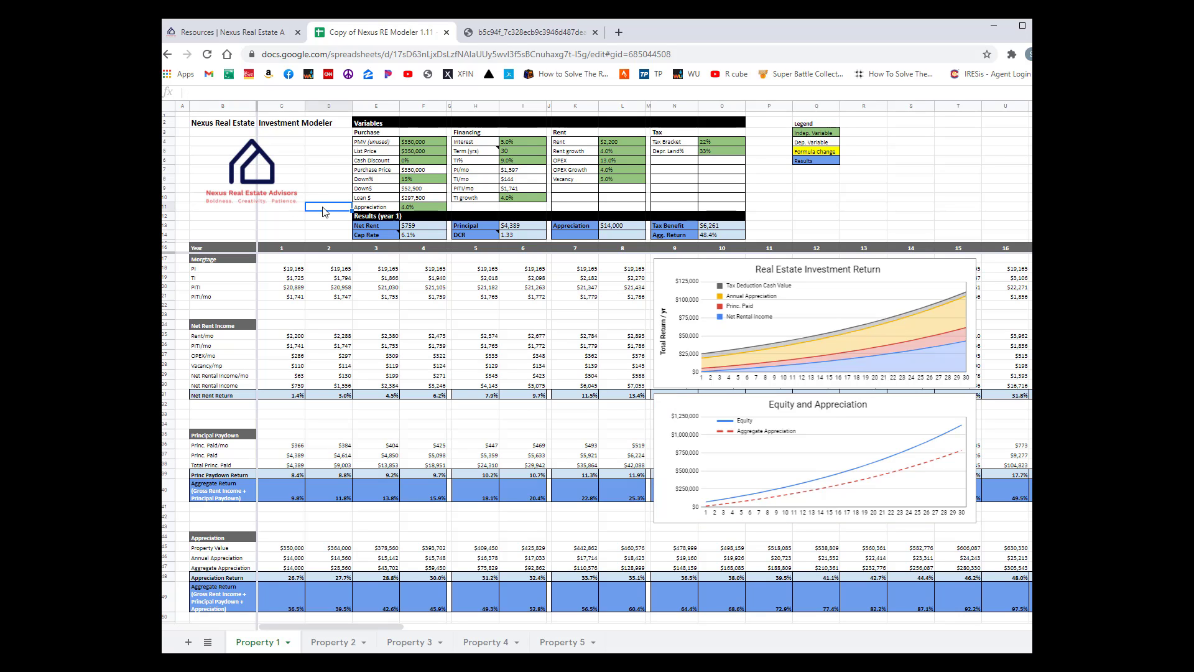
{"action": "key", "text": "ctrl+shift+f"}
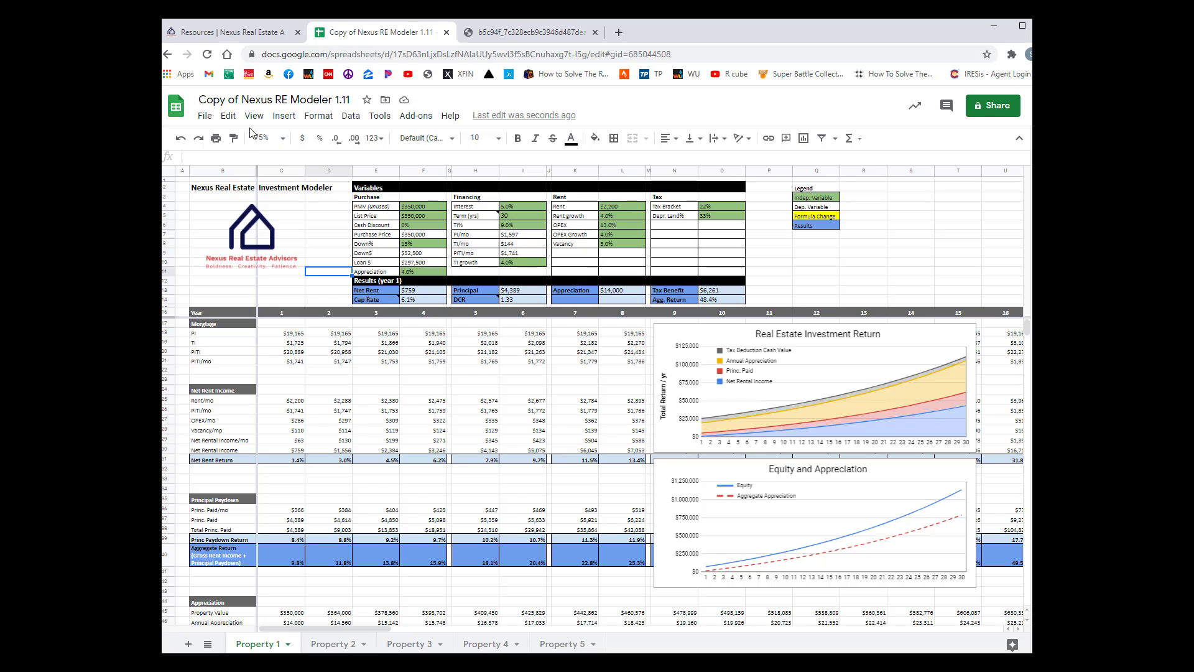
Step: Set the sheet zoom to 90%, switch the spreadsheet to full screen and dismiss the hidden-controls notice
{"action": "left_click", "coordinate": [254, 116]}
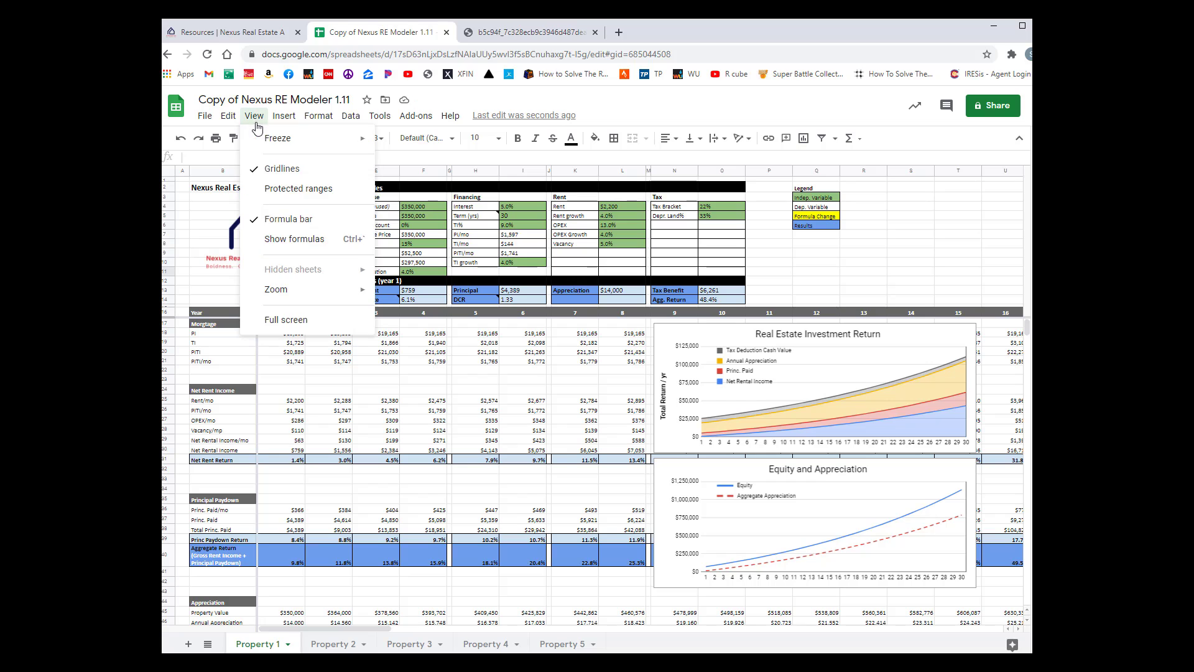
{"action": "left_click", "coordinate": [235, 163]}
{"action": "left_click", "coordinate": [266, 137]}
{"action": "left_click", "coordinate": [266, 200]}
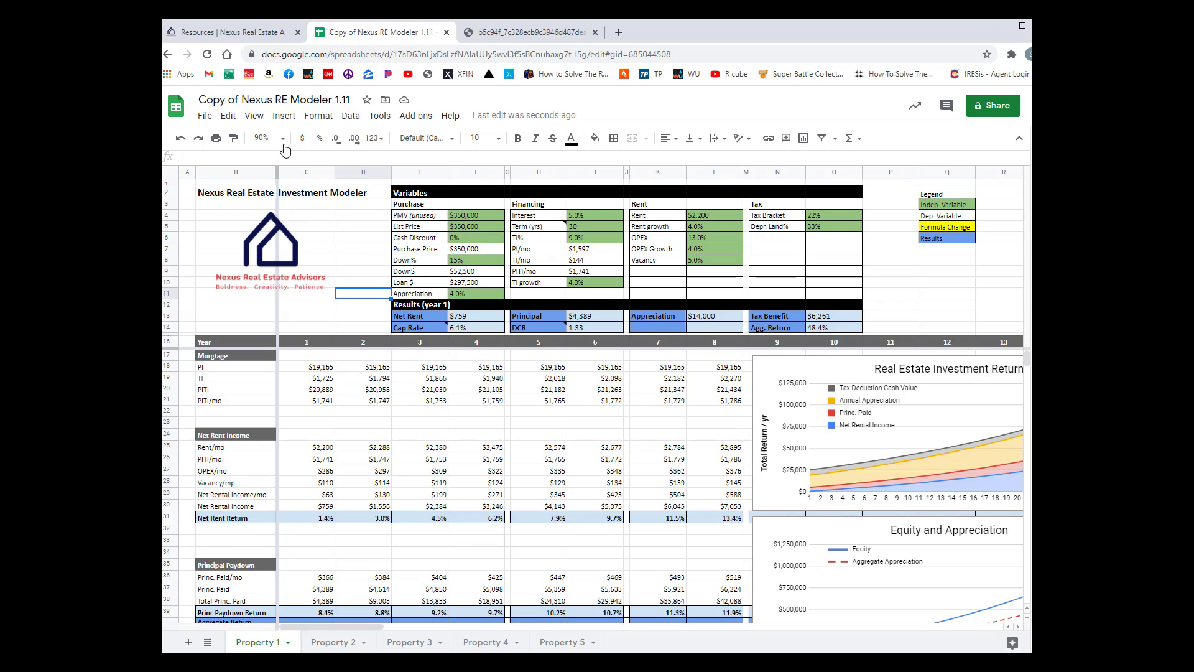
{"action": "left_click", "coordinate": [254, 115]}
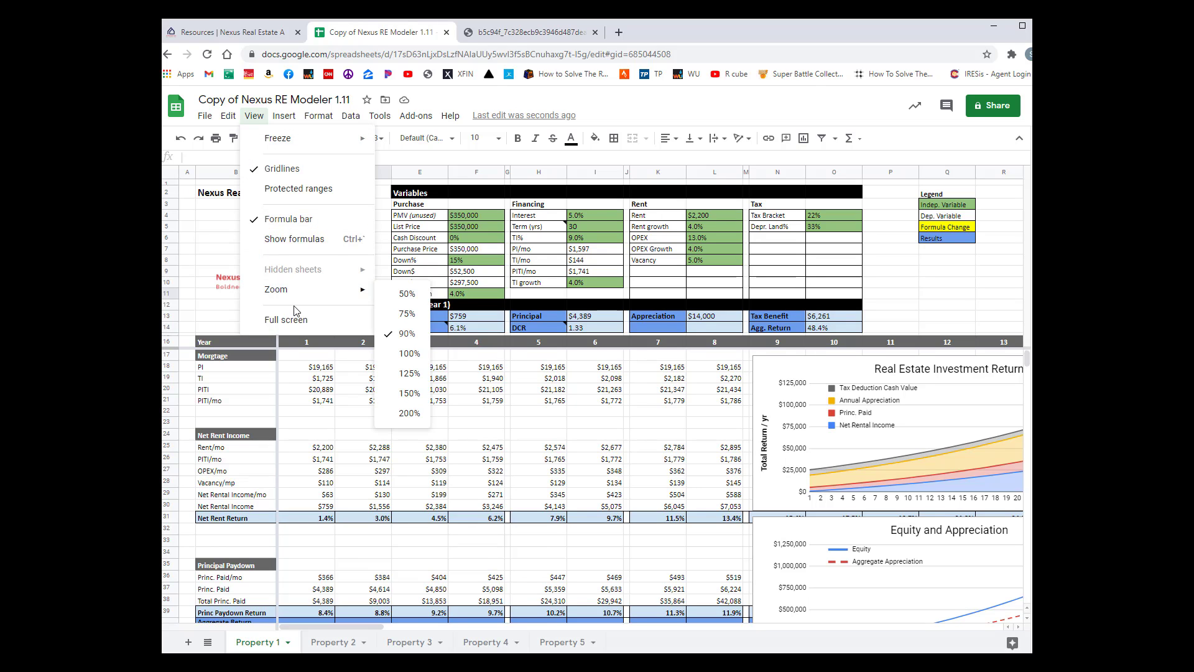
{"action": "left_click", "coordinate": [286, 320]}
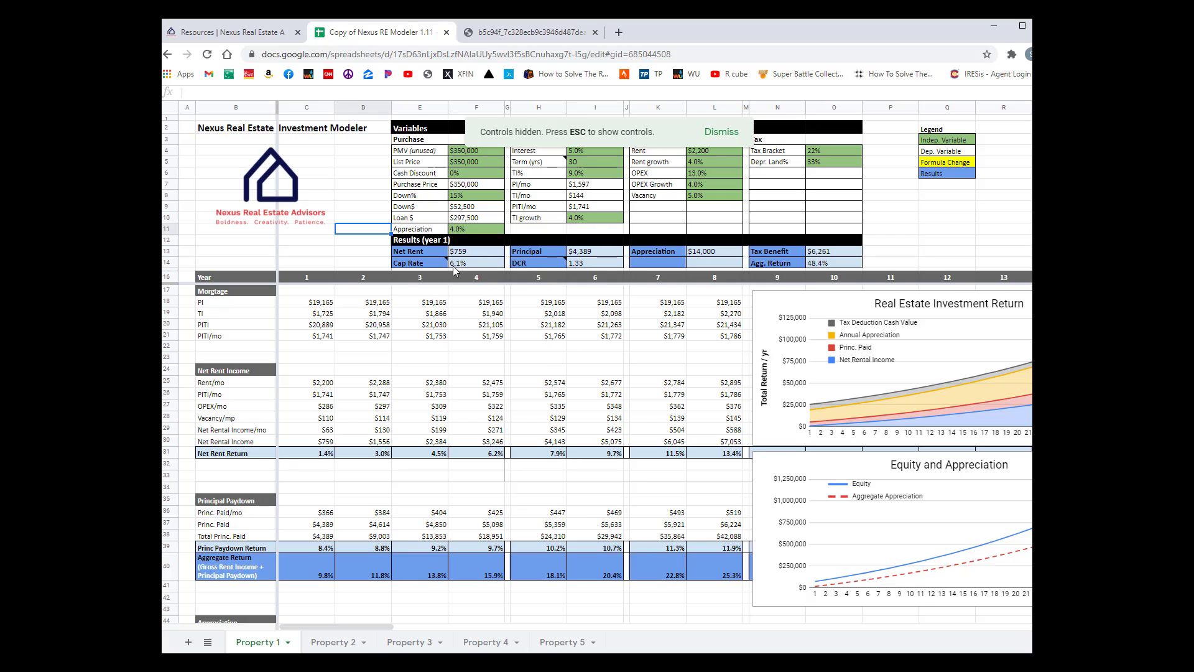
{"action": "left_click", "coordinate": [723, 133]}
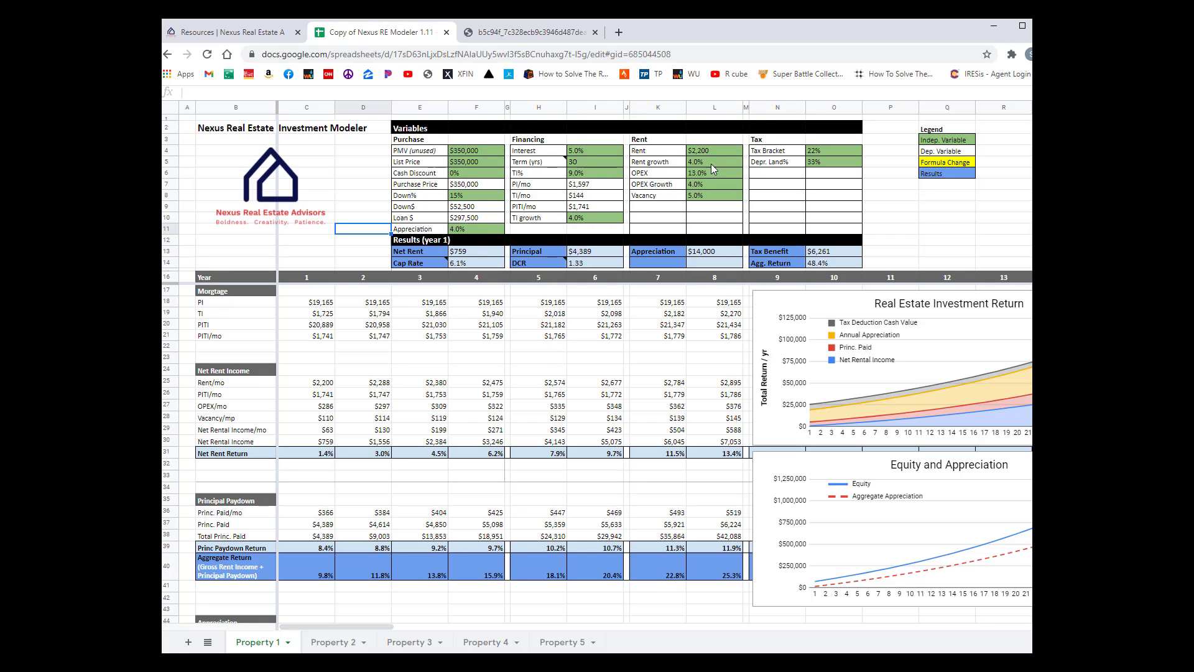
Step: Go through the Legend entries Indep. Variable, Dep. Variable, Formula Change and Results
{"action": "left_click", "coordinate": [936, 144]}
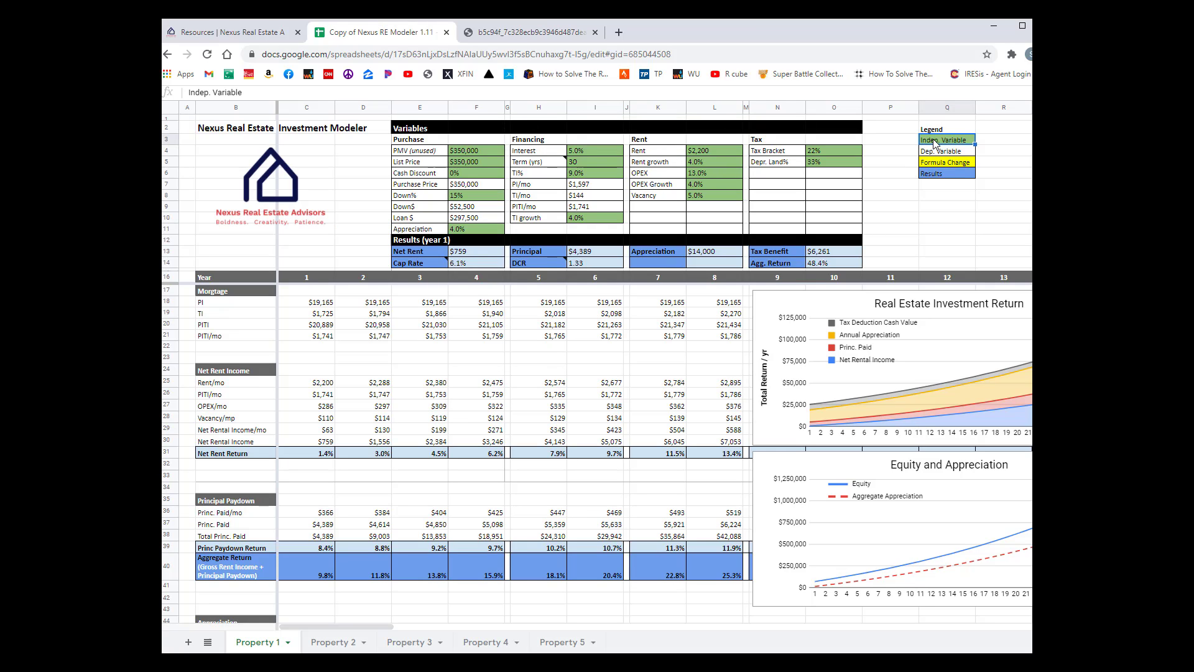
{"action": "left_click", "coordinate": [936, 152]}
{"action": "left_click", "coordinate": [941, 164]}
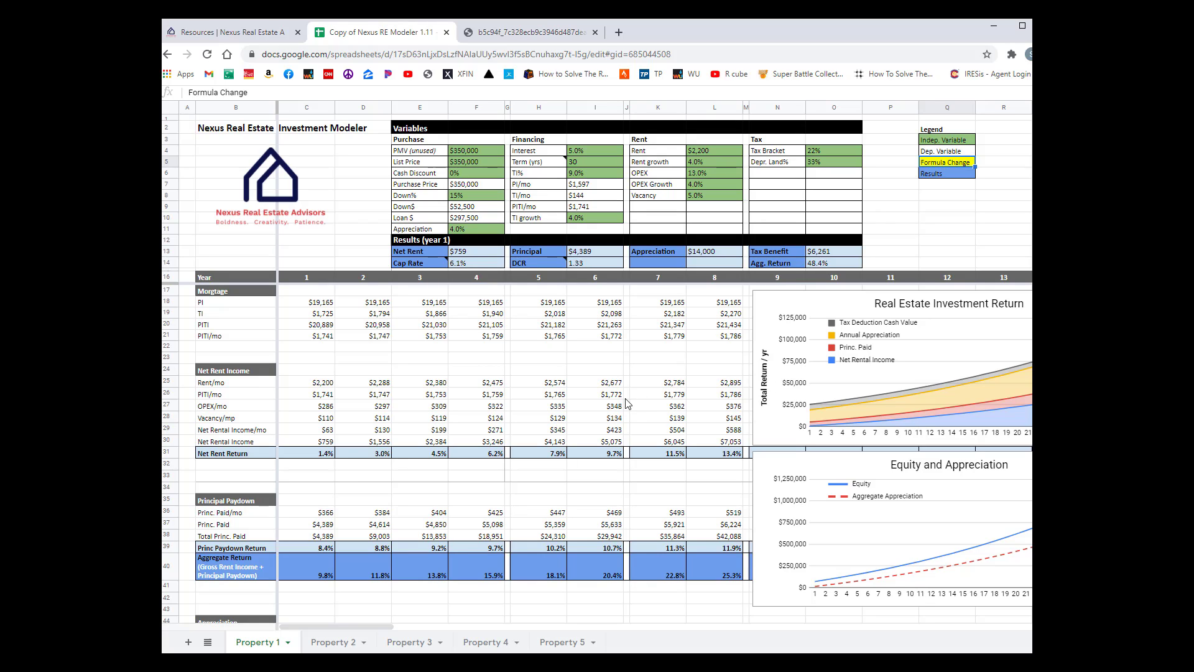
{"action": "left_click", "coordinate": [954, 178]}
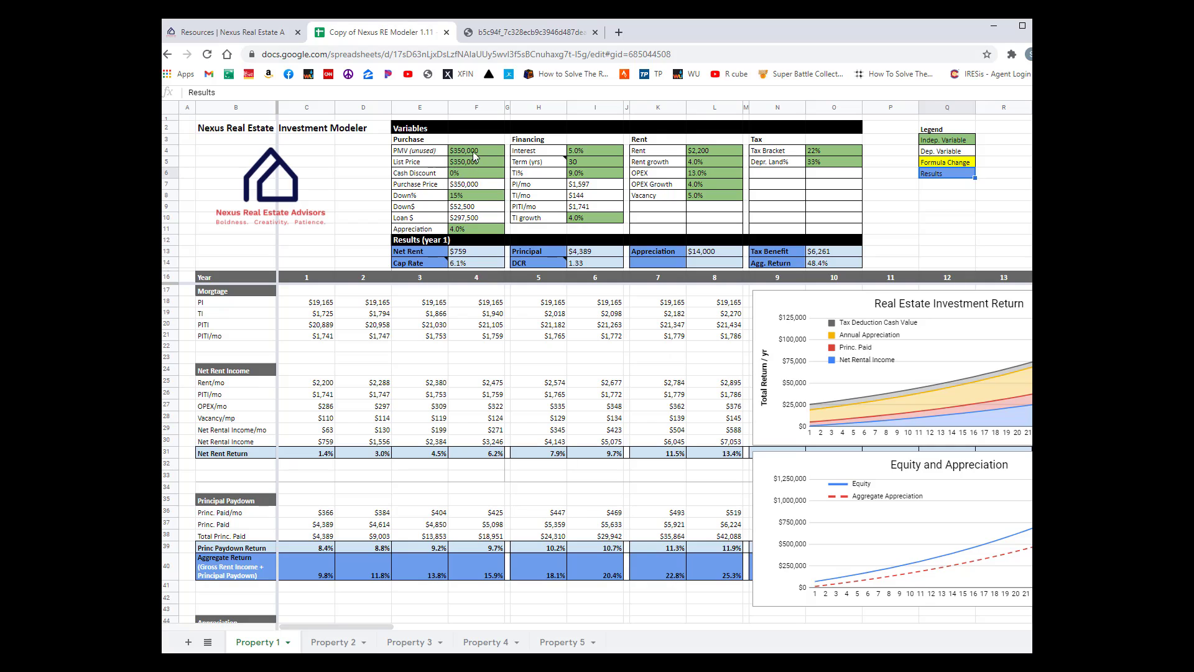
Step: Examine the PMV and List Price entries in the Purchase variables
{"action": "left_click_drag", "start_coordinate": [439, 152], "coordinate": [471, 154]}
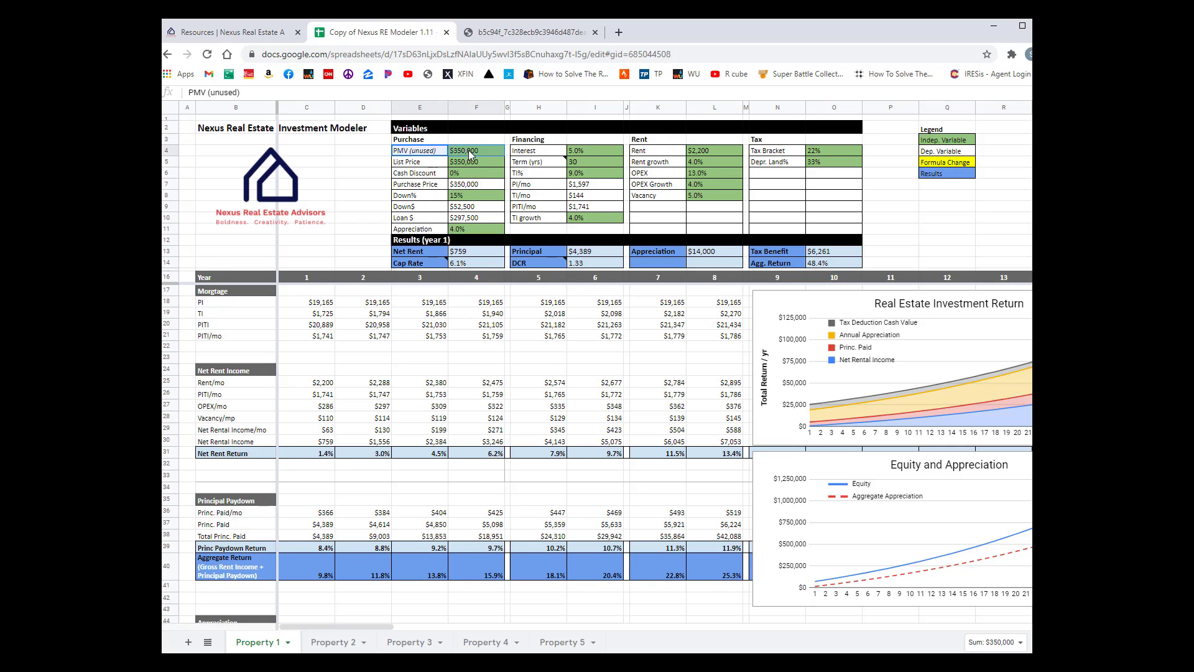
{"action": "left_click", "coordinate": [472, 162]}
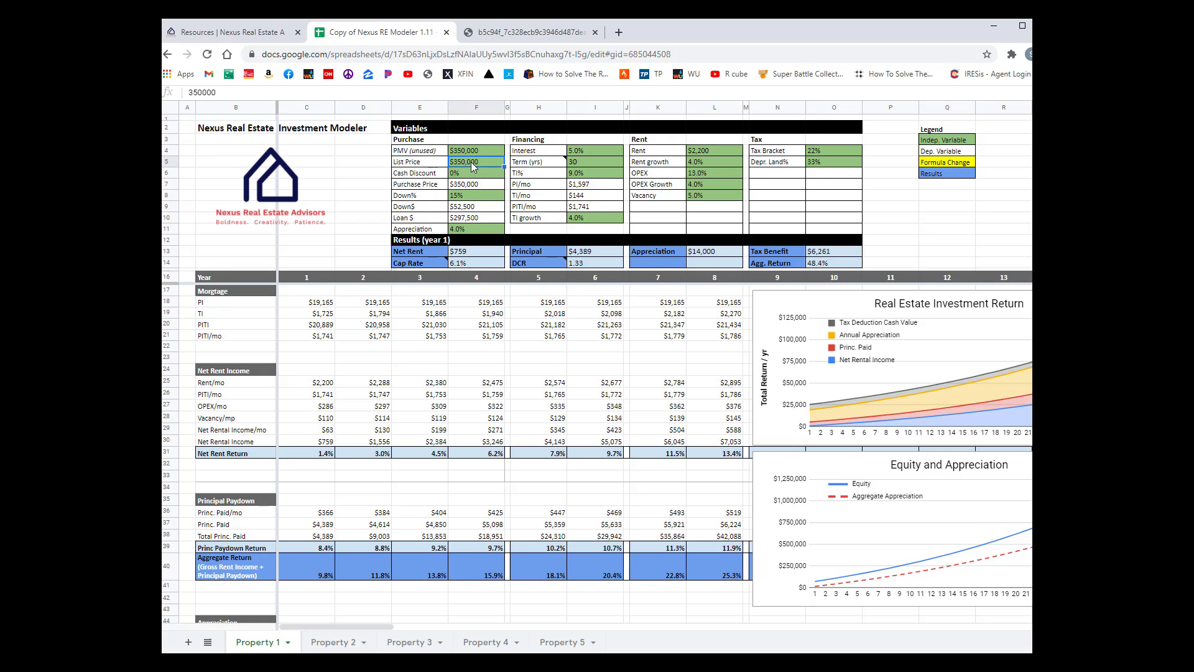
{"action": "left_click", "coordinate": [476, 151]}
{"action": "left_click", "coordinate": [476, 160]}
{"action": "left_click_drag", "start_coordinate": [434, 155], "coordinate": [484, 152]}
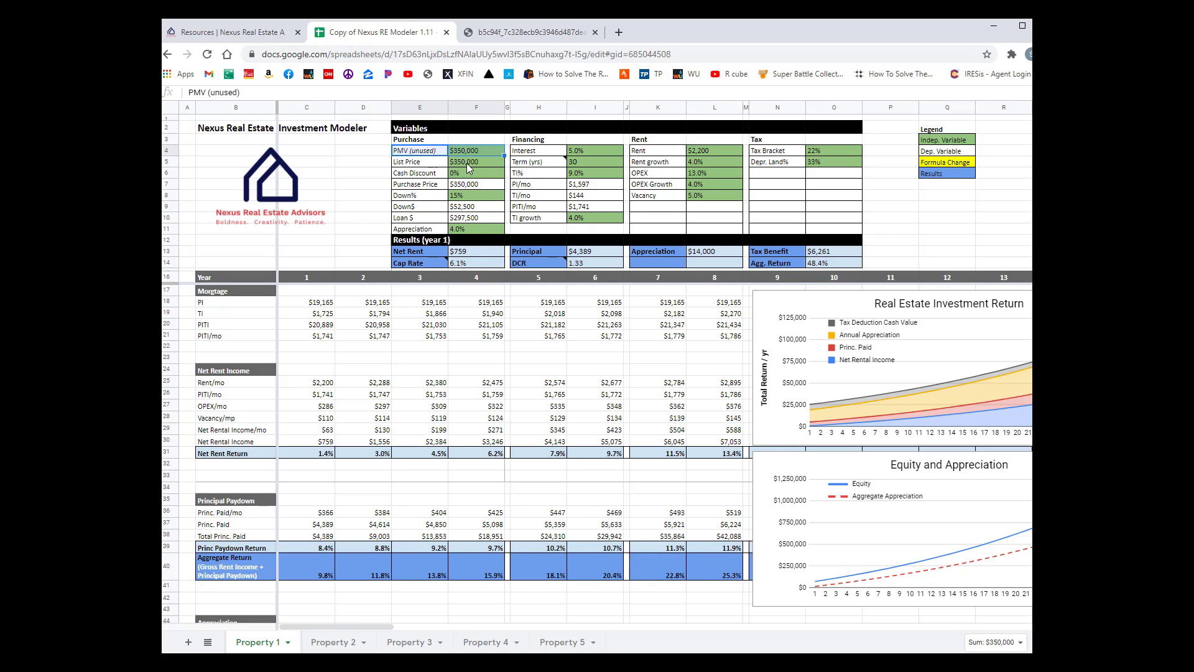
{"action": "left_click", "coordinate": [468, 162]}
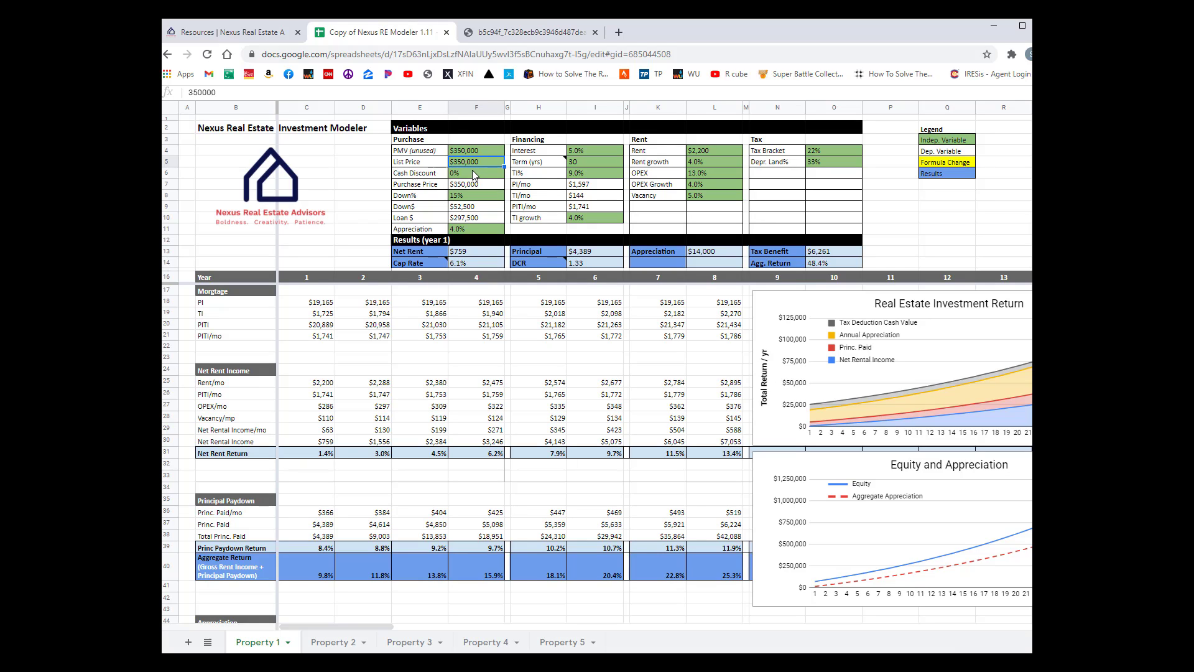
Step: Try a Cash Discount of 2% in the Purchase variables and set it back to 0%
{"action": "left_click", "coordinate": [472, 172]}
{"action": "key", "text": "Return"}
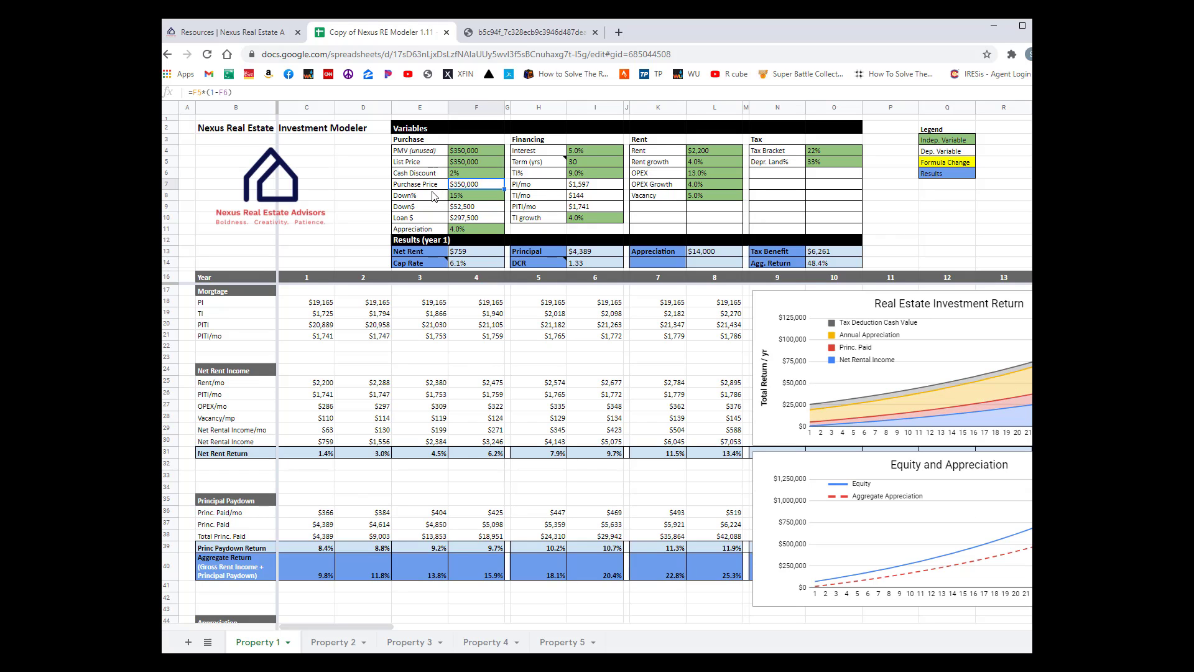
{"action": "left_click", "coordinate": [481, 171]}
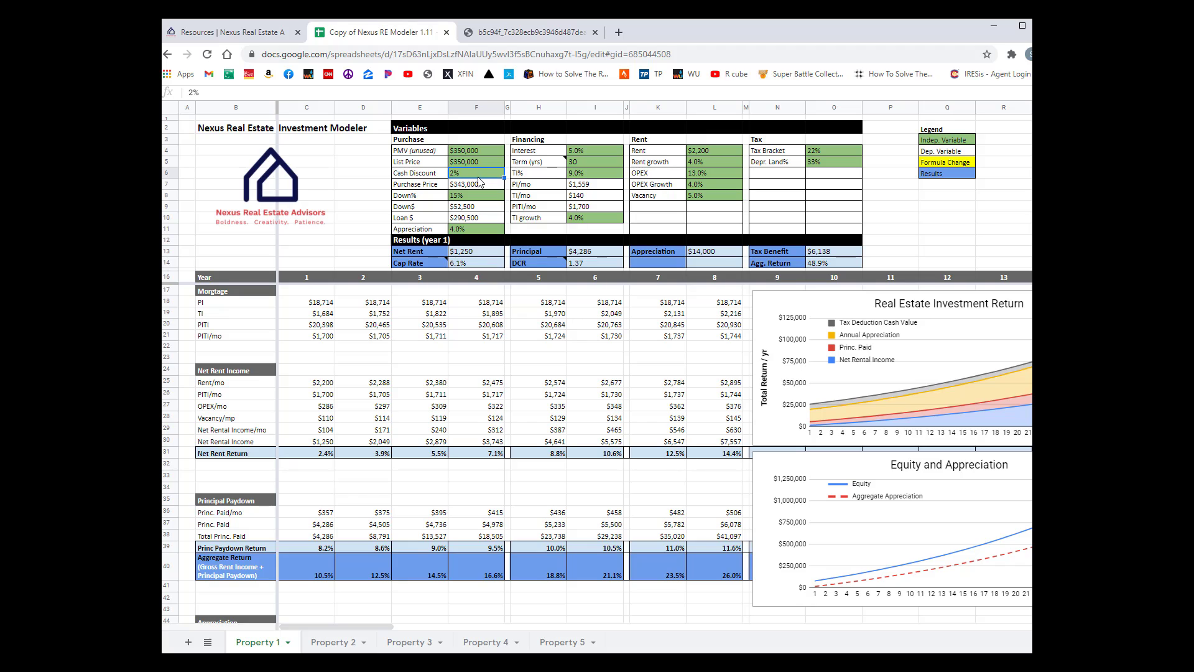
{"action": "type", "text": "0"}
{"action": "key", "text": "Return"}
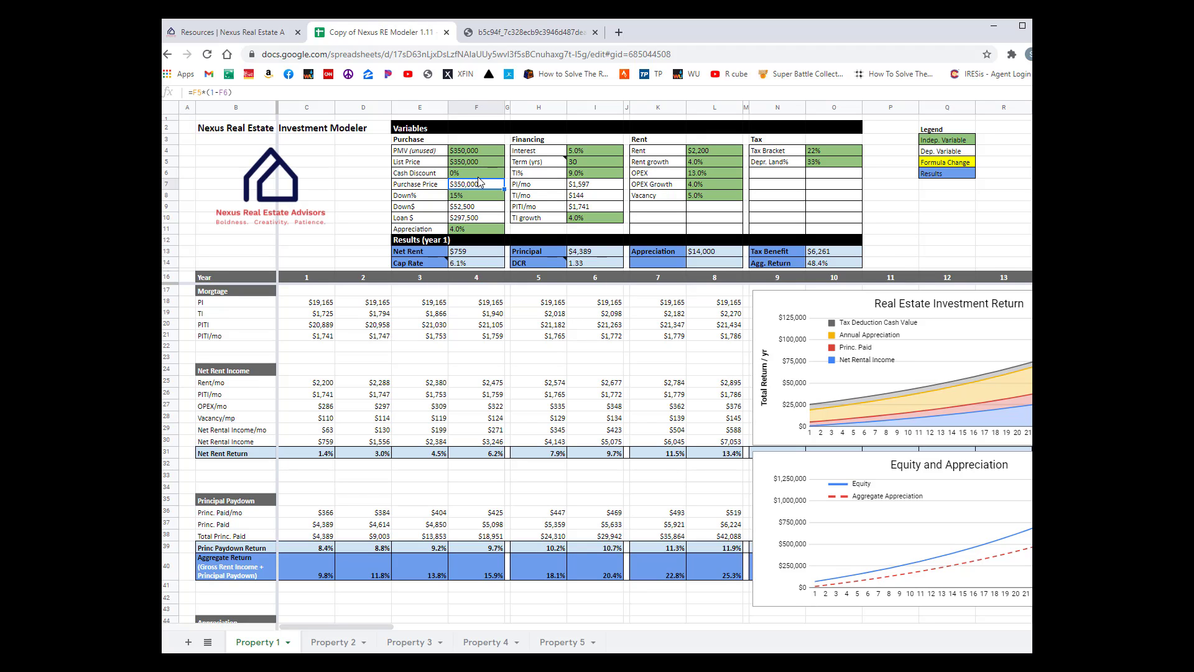
Step: Look over the Purchase variables from Down% to Appreciation and the Financing interest, term and TI% values
{"action": "left_click", "coordinate": [475, 193]}
{"action": "left_click", "coordinate": [479, 205]}
{"action": "left_click", "coordinate": [479, 217]}
{"action": "left_click", "coordinate": [480, 230]}
{"action": "left_click", "coordinate": [594, 149]}
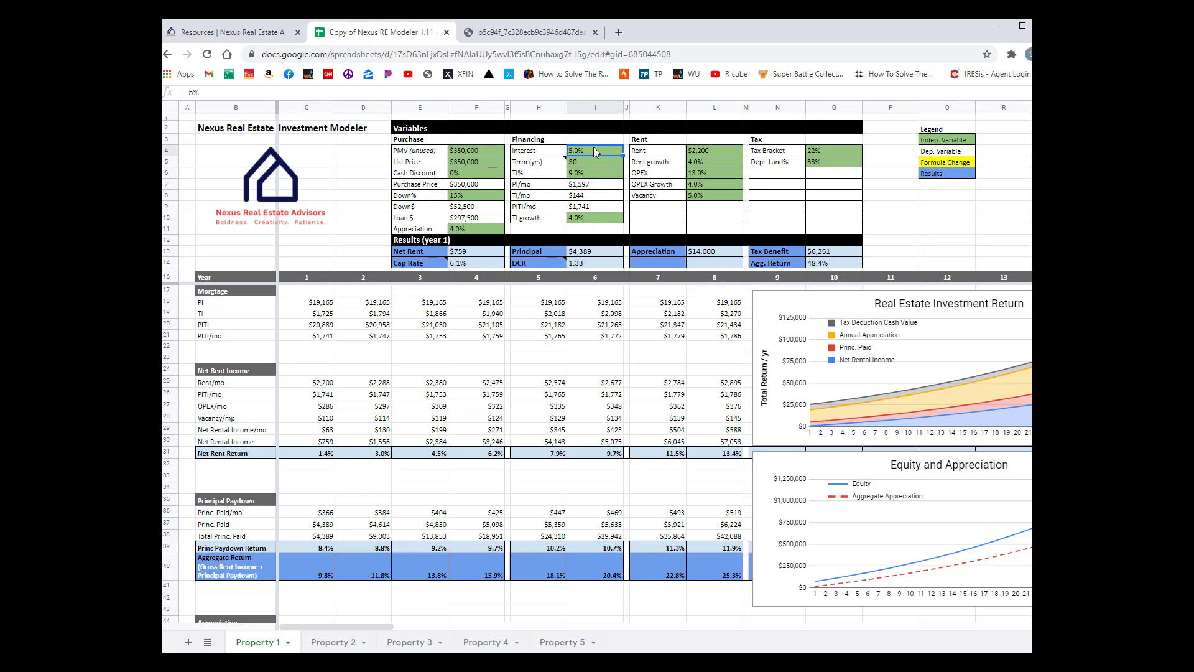
{"action": "left_click", "coordinate": [595, 164]}
{"action": "left_click", "coordinate": [592, 173]}
Step: Set the Financing term to 15 years and TI% to 6%
{"action": "left_click", "coordinate": [598, 162]}
{"action": "type", "text": "15"}
{"action": "left_click", "coordinate": [590, 173]}
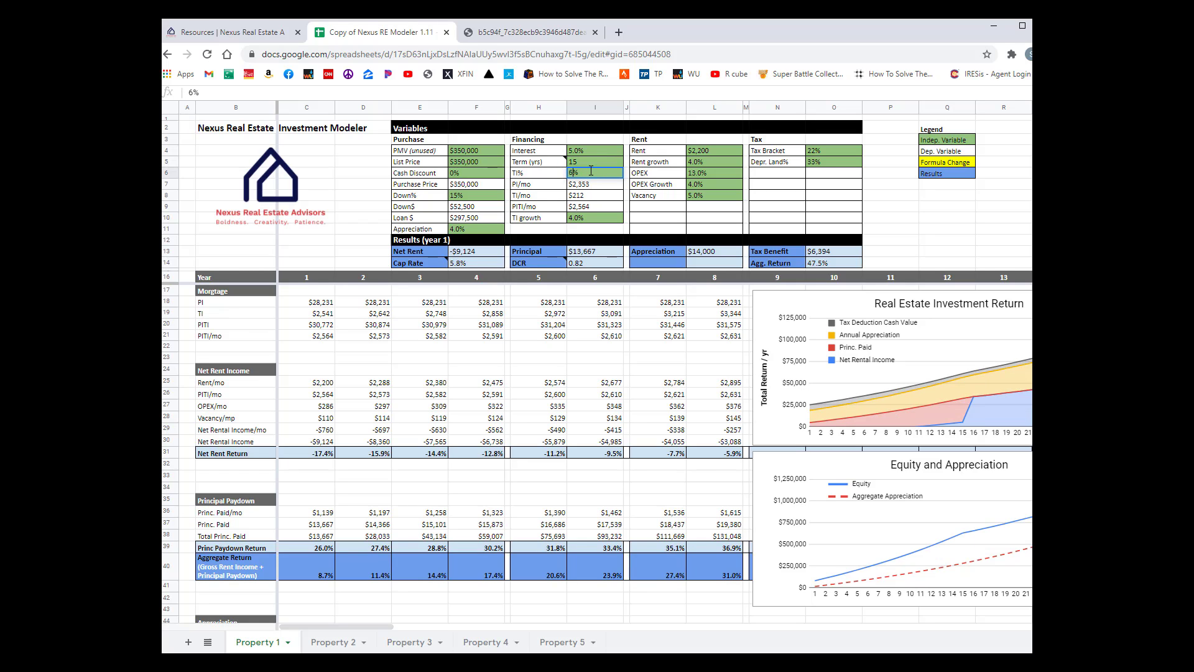
{"action": "key", "text": "Return"}
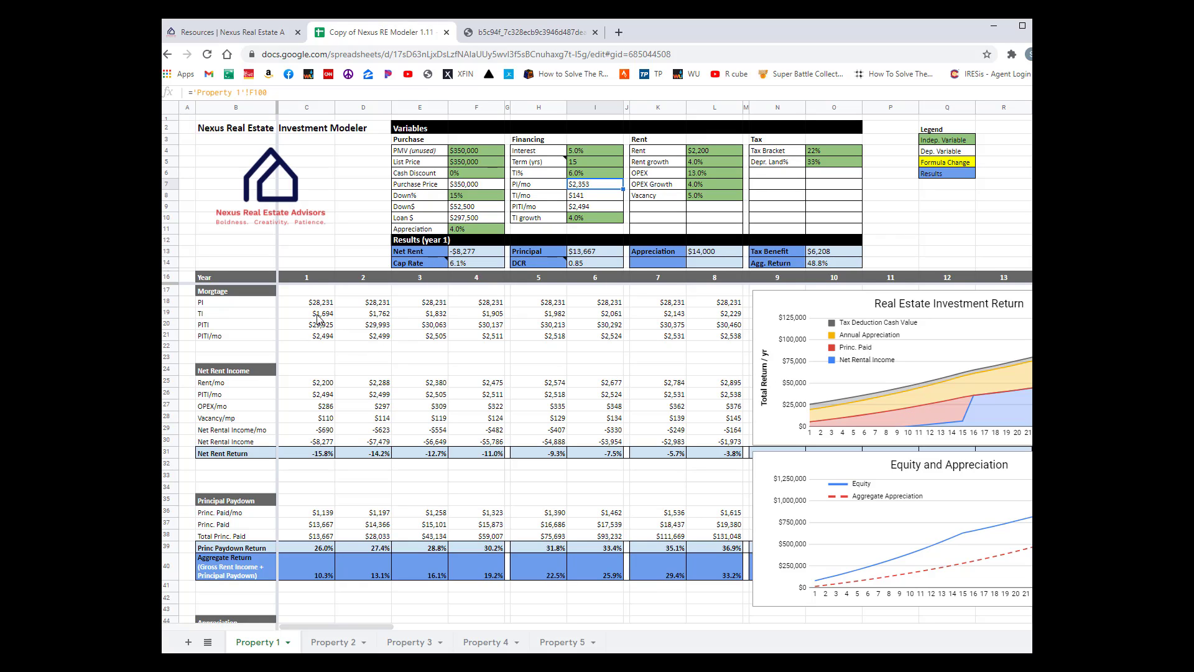
Step: Restore the Financing term to 30 years and TI% to 9%
{"action": "left_click", "coordinate": [591, 162]}
{"action": "type", "text": "30"}
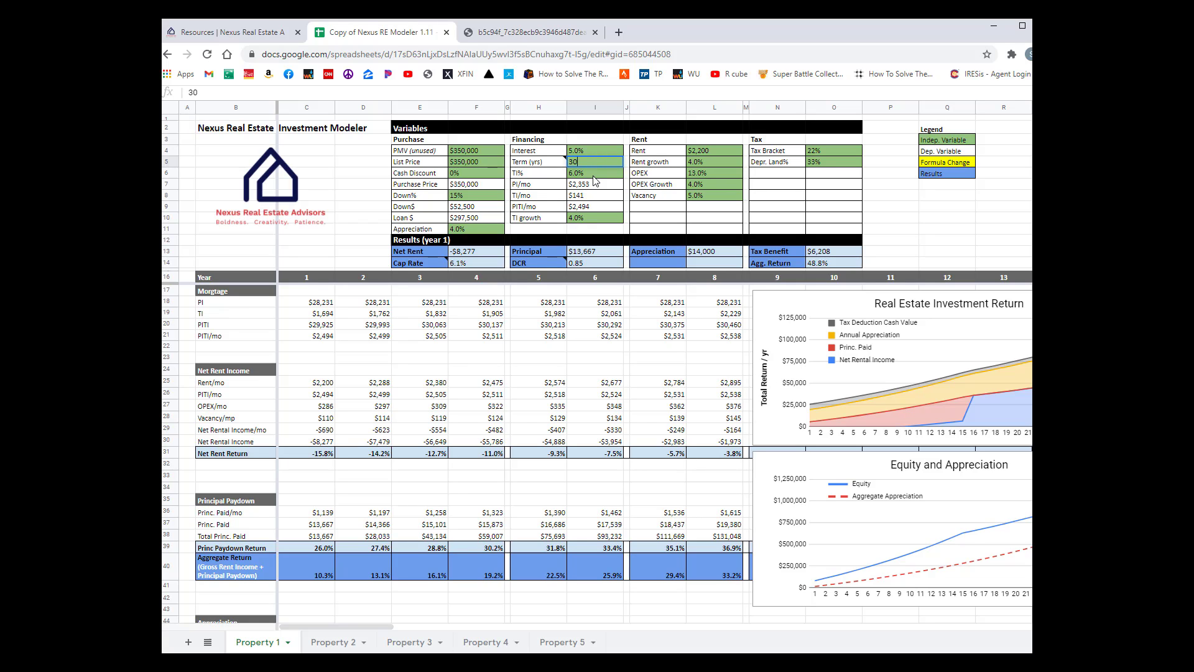
{"action": "key", "text": "Return"}
{"action": "type", "text": "9"}
{"action": "key", "text": "Return"}
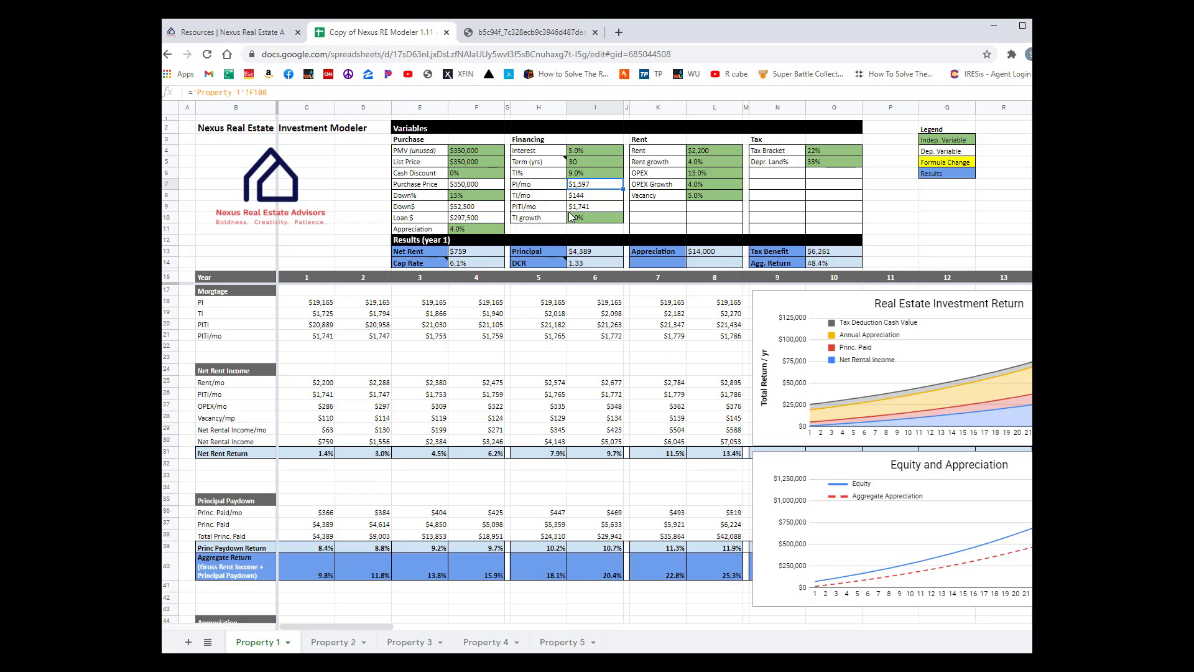
Step: Look over the TI growth variable and the Rent variables from Rent through Vacancy
{"action": "left_click", "coordinate": [581, 219]}
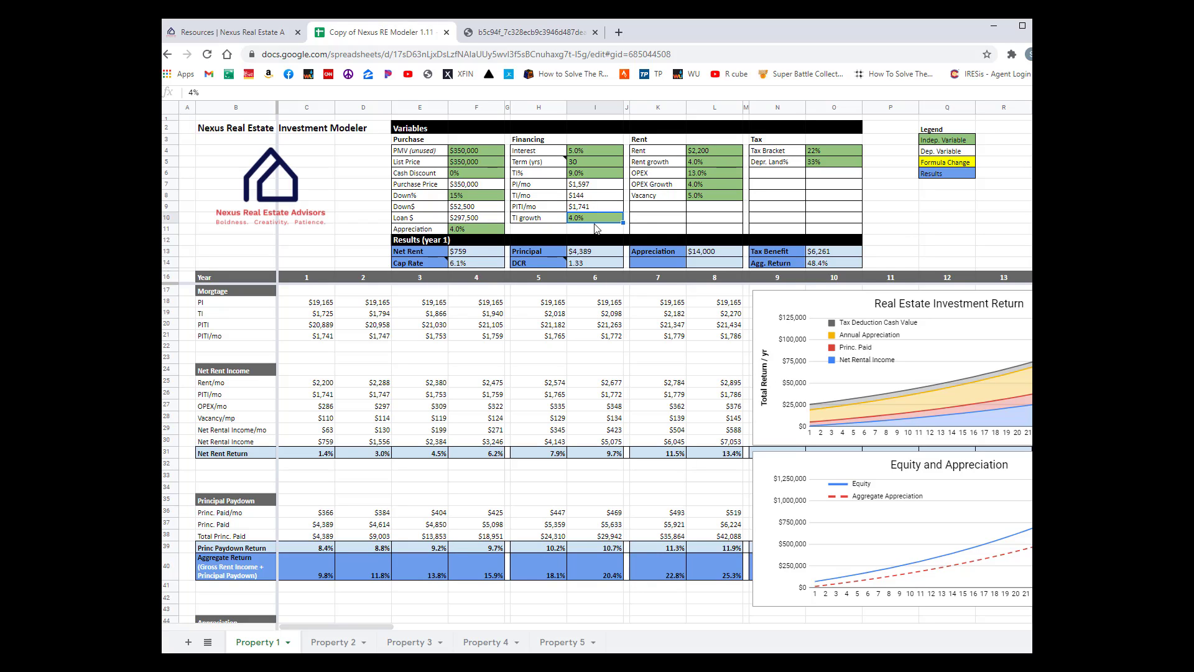
{"action": "left_click", "coordinate": [707, 153]}
{"action": "left_click", "coordinate": [712, 163]}
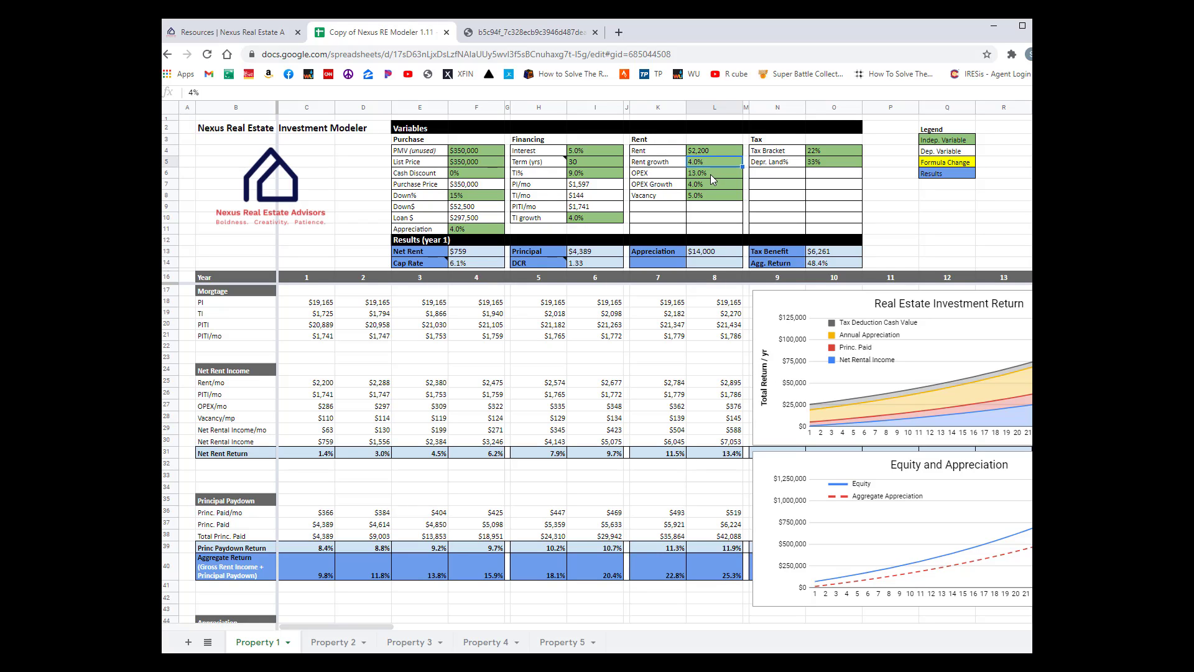
{"action": "left_click", "coordinate": [710, 174]}
{"action": "left_click", "coordinate": [711, 186]}
{"action": "left_click", "coordinate": [709, 195]}
Step: Examine the Tax Bracket and Depr. Land% entries in the Tax variables
{"action": "left_click", "coordinate": [830, 150]}
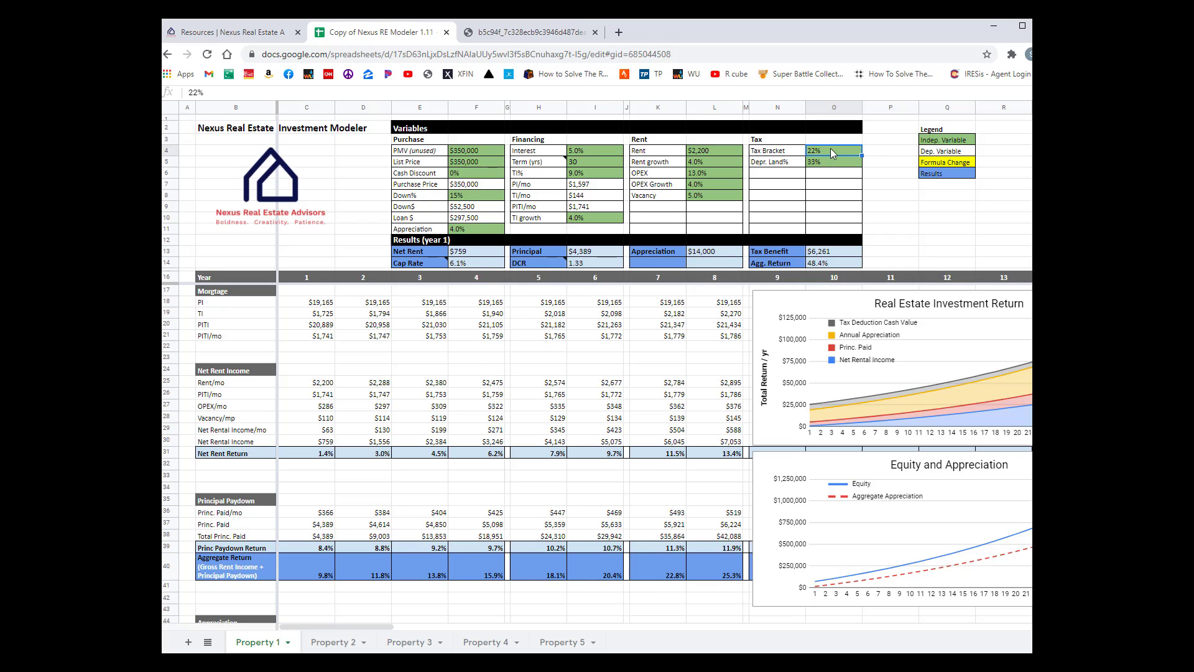
{"action": "left_click", "coordinate": [830, 159]}
{"action": "key", "text": "Down"}
{"action": "left_click", "coordinate": [830, 160]}
Step: Go through the year 1 results: Net Rent, Principal, Appreciation, Tax Benefit and Agg. Return
{"action": "left_click", "coordinate": [454, 252]}
{"action": "left_click", "coordinate": [582, 253]}
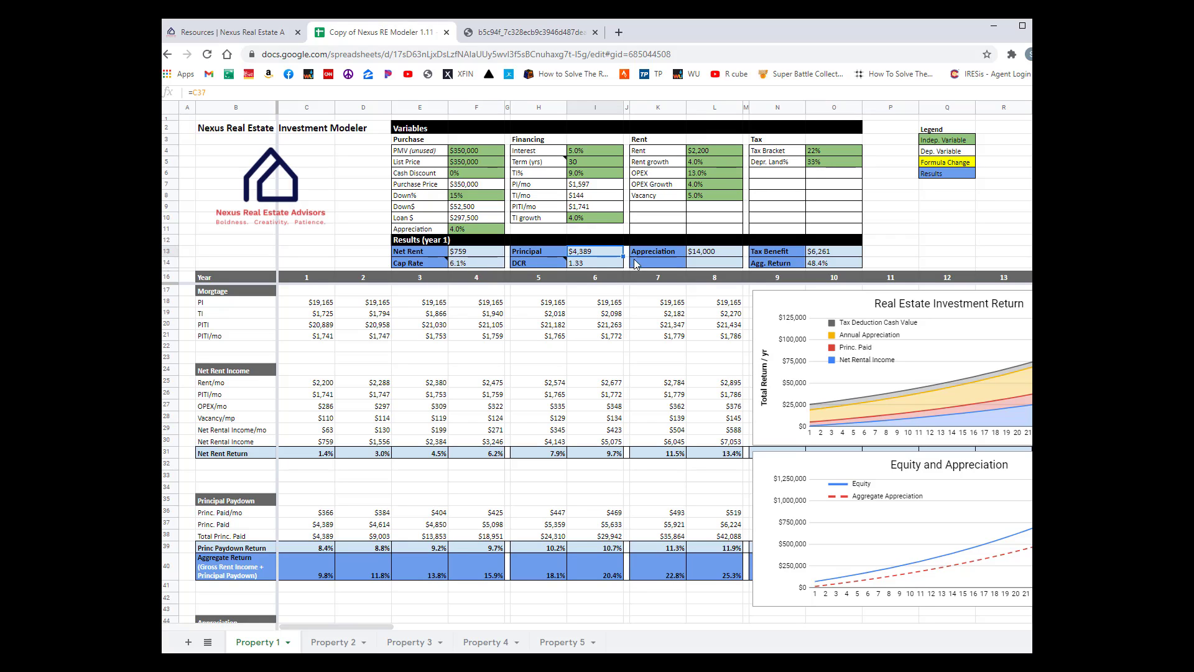
{"action": "left_click", "coordinate": [694, 252]}
{"action": "left_click", "coordinate": [823, 253]}
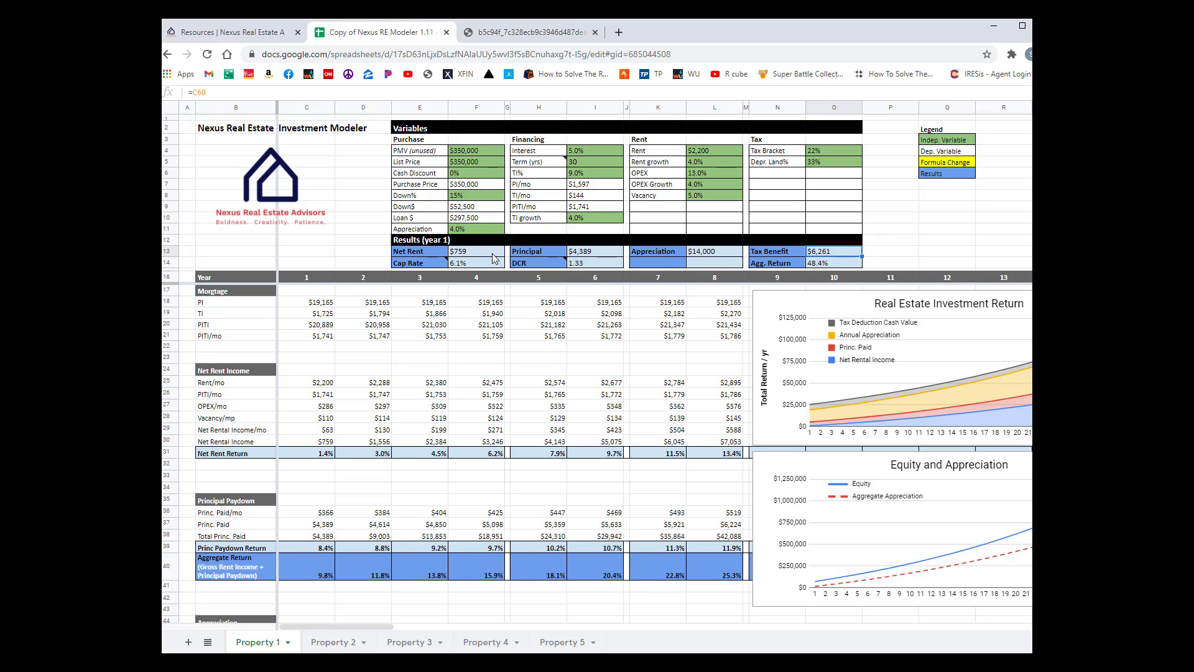
{"action": "left_click", "coordinate": [475, 256]}
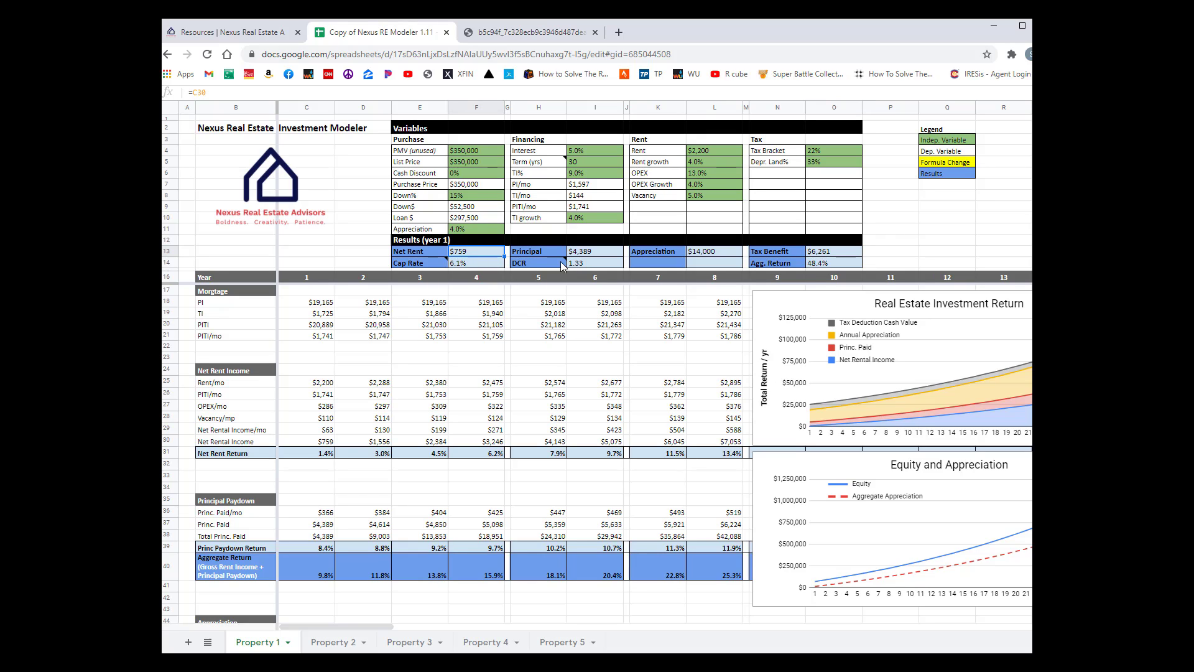
{"action": "left_click", "coordinate": [584, 256]}
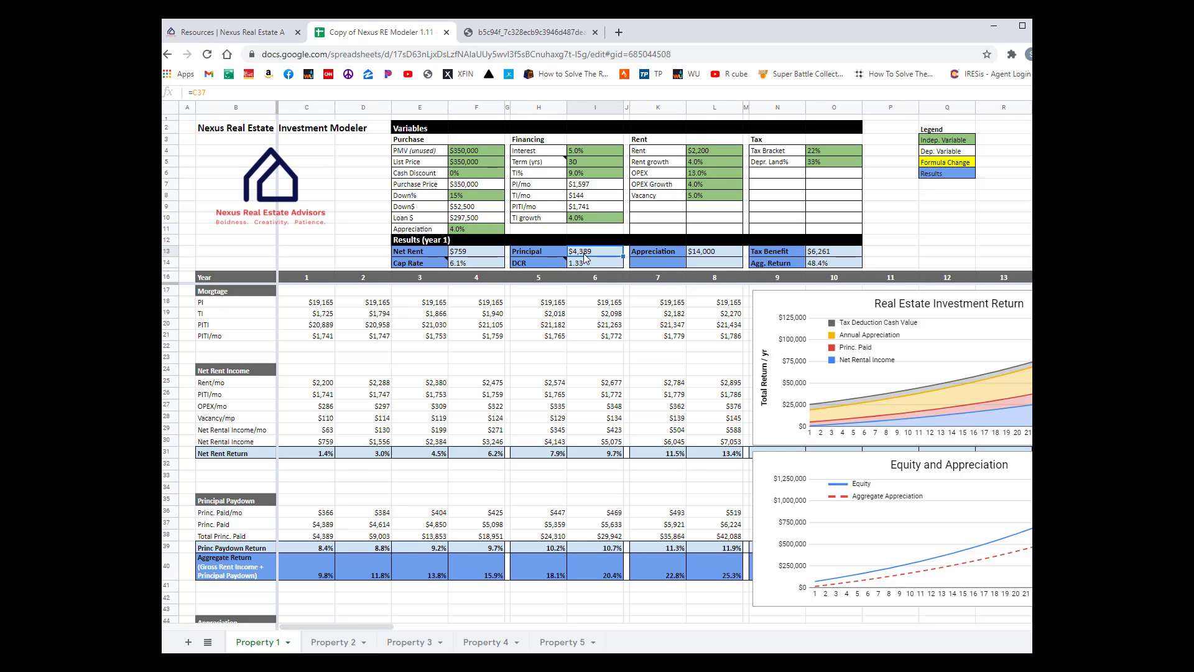
{"action": "left_click", "coordinate": [704, 251]}
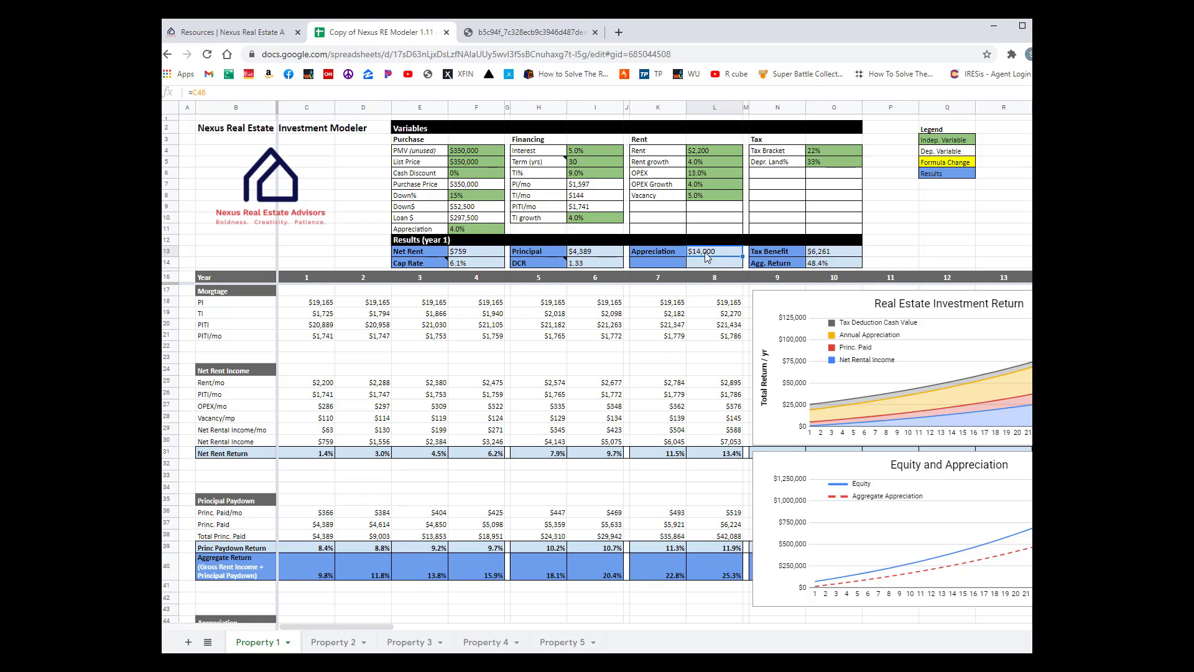
{"action": "left_click", "coordinate": [830, 251]}
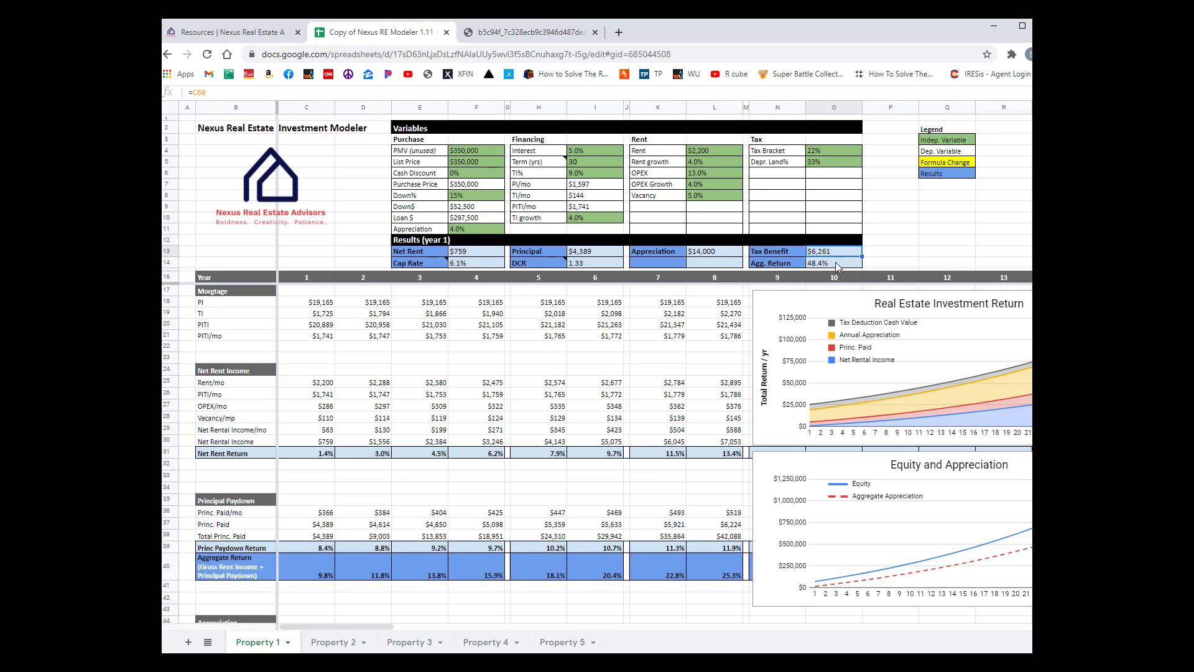
{"action": "left_click", "coordinate": [835, 264]}
{"action": "left_click_drag", "start_coordinate": [933, 208], "coordinate": [933, 225]}
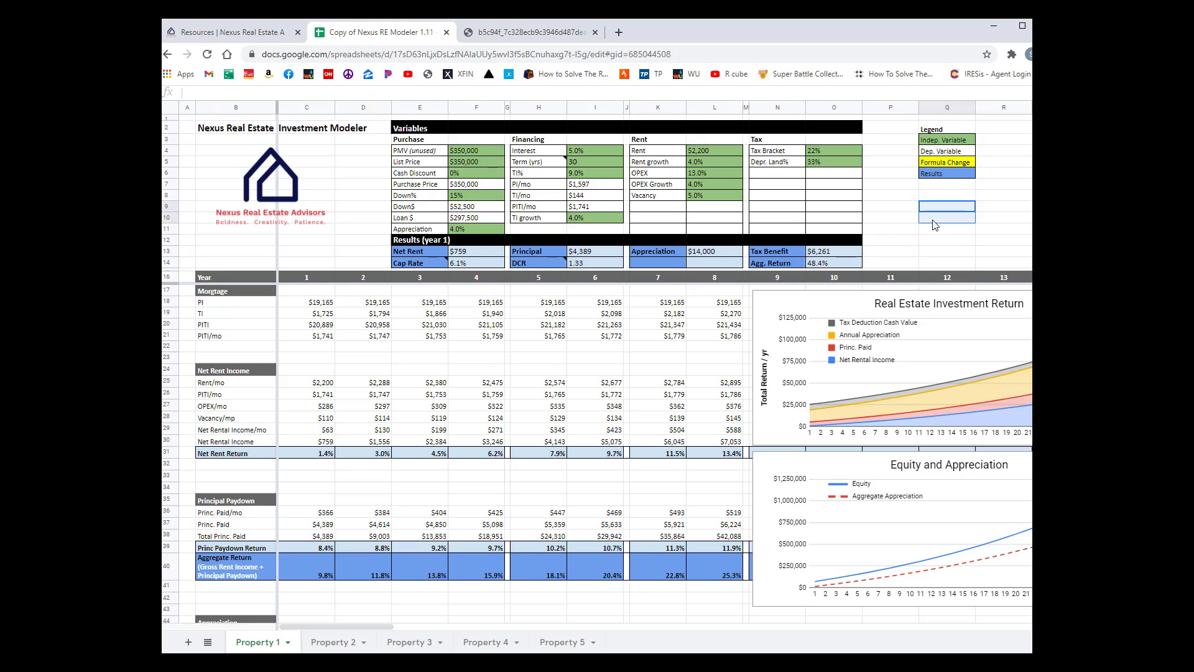
{"action": "left_click", "coordinate": [936, 230]}
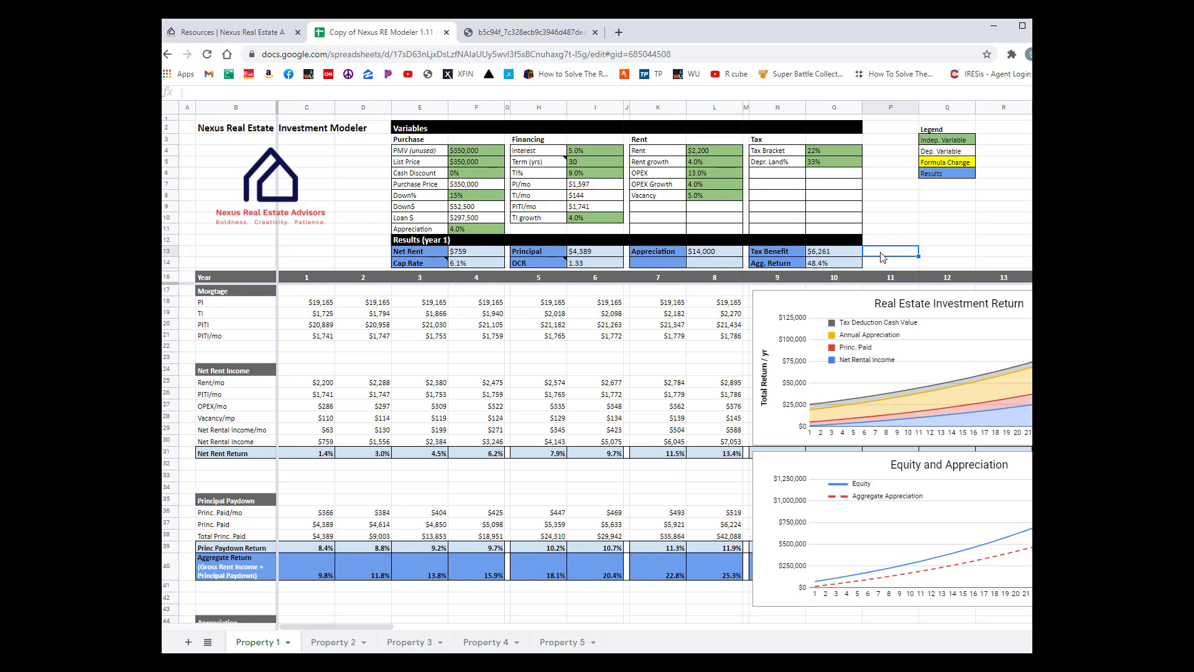
{"action": "left_click_drag", "start_coordinate": [929, 208], "coordinate": [931, 222]}
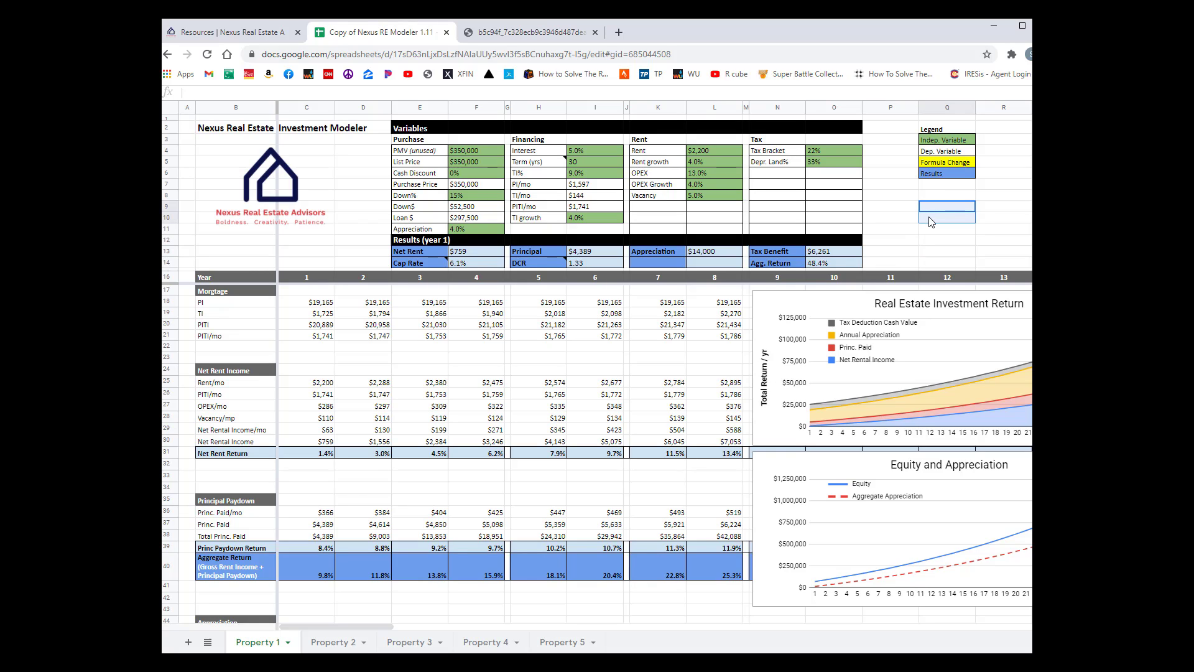
{"action": "left_click", "coordinate": [928, 211]}
{"action": "left_click_drag", "start_coordinate": [929, 213], "coordinate": [931, 219]}
{"action": "left_click", "coordinate": [935, 229]}
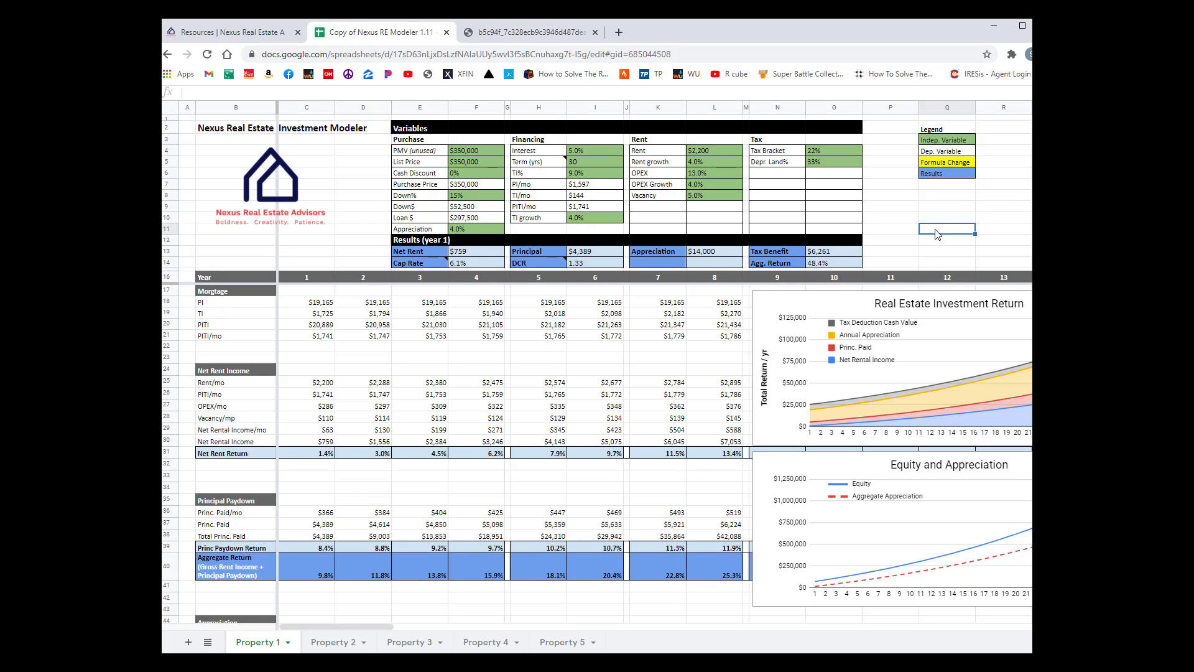
Step: Select the year 1 Appreciation result and highlight the whole year 1 column
{"action": "left_click", "coordinate": [700, 253]}
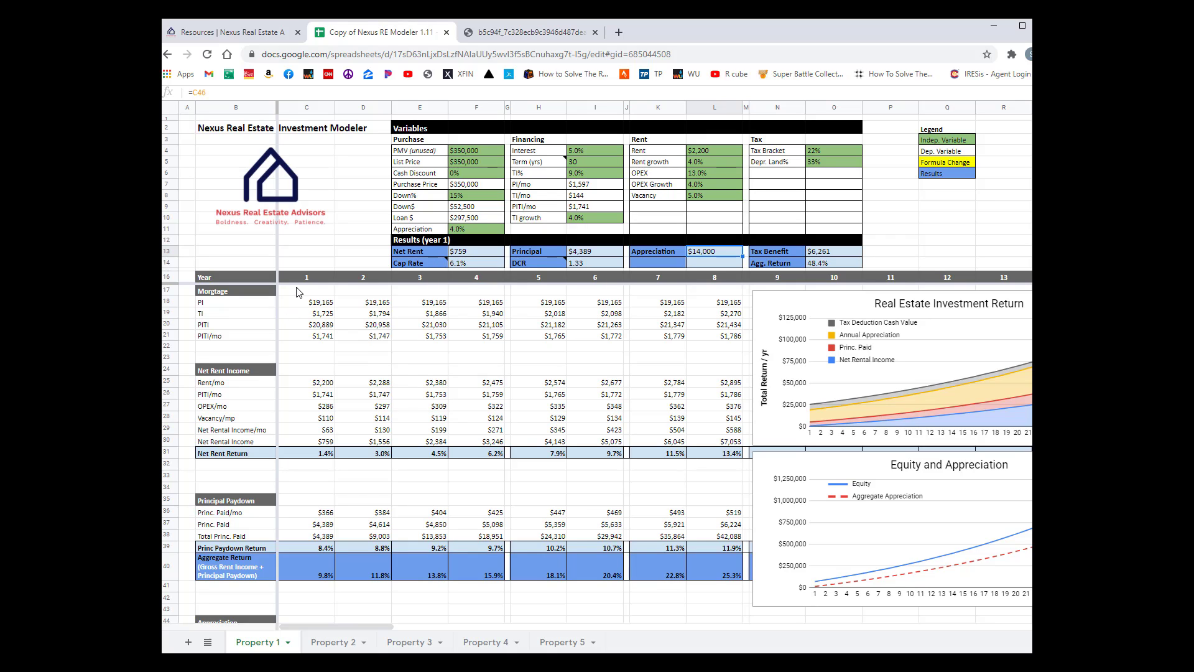
{"action": "left_click", "coordinate": [299, 106]}
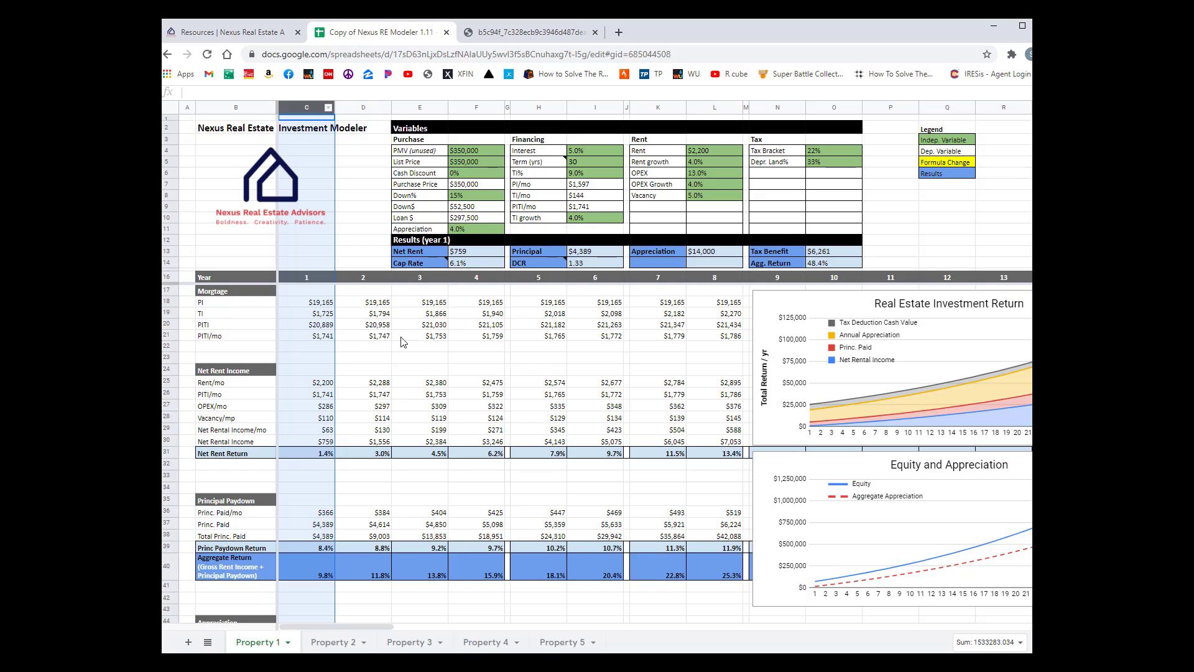
Step: Go through the year 1 Net Rent Income rows from Rent/mo to Net Rental Income, then compare Down$ with the Net Rent Return
{"action": "left_click", "coordinate": [462, 374]}
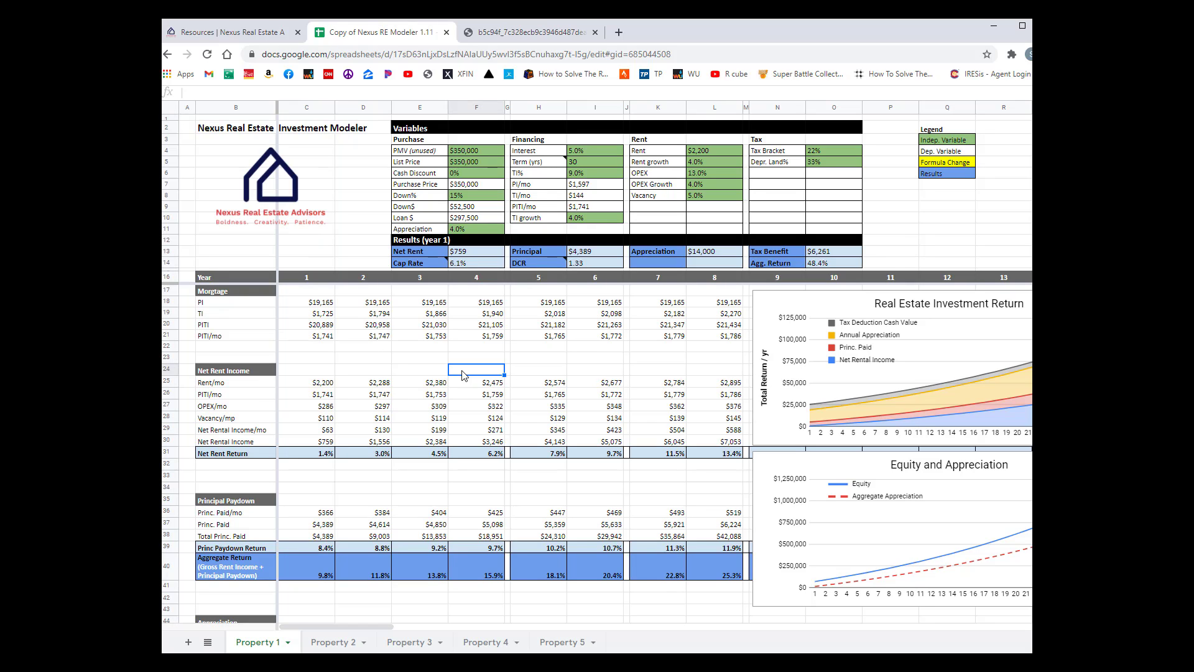
{"action": "left_click", "coordinate": [321, 385]}
{"action": "left_click", "coordinate": [326, 396]}
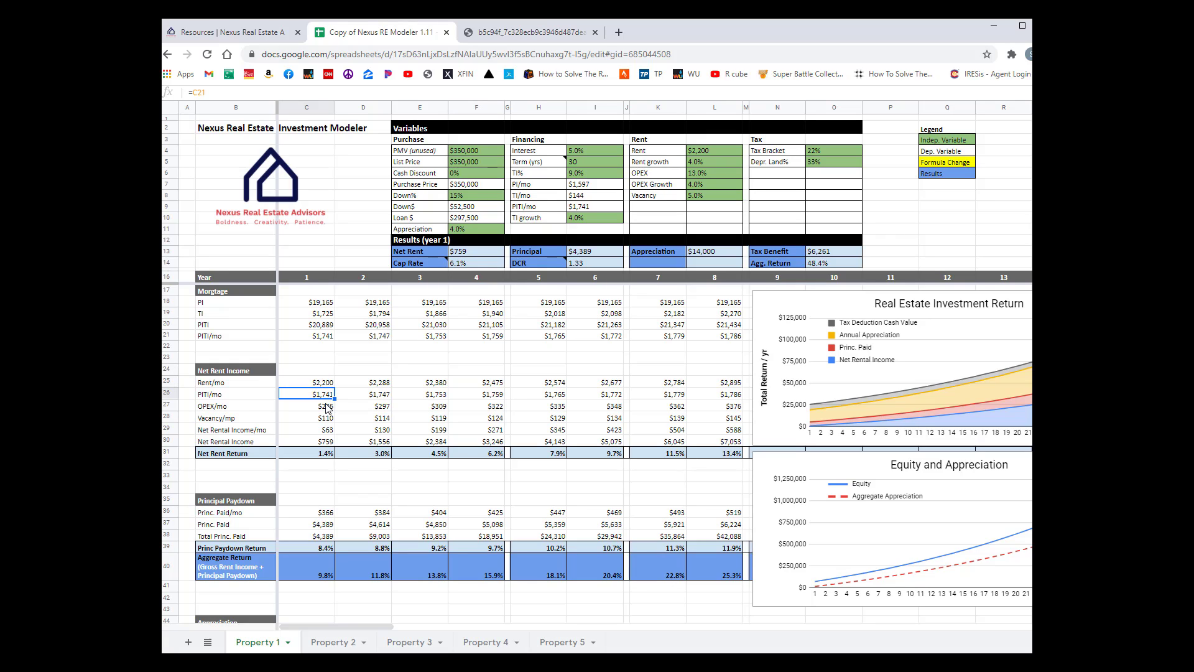
{"action": "left_click", "coordinate": [326, 407]}
{"action": "left_click", "coordinate": [328, 419]}
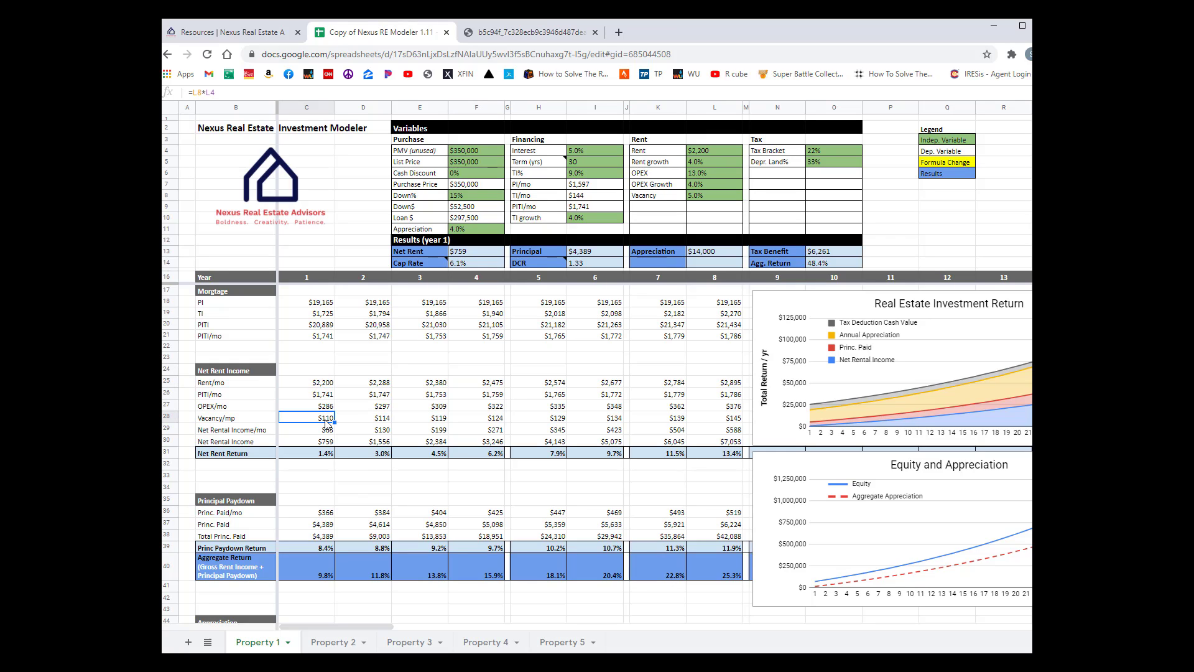
{"action": "left_click", "coordinate": [326, 454]}
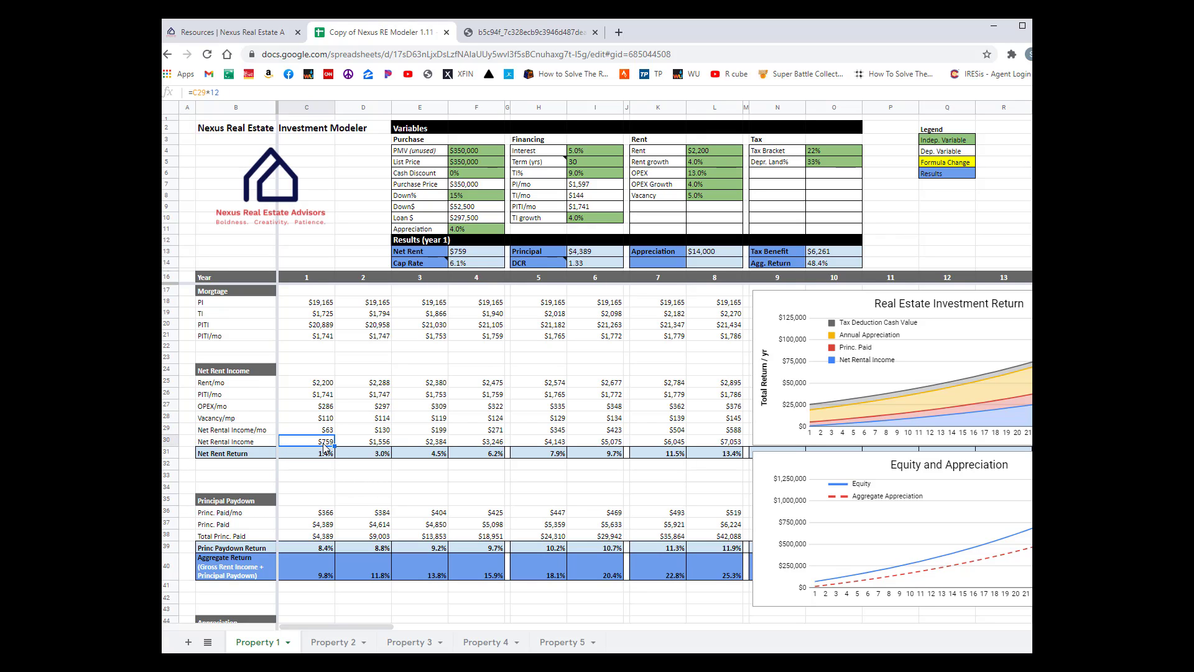
{"action": "left_click", "coordinate": [472, 206]}
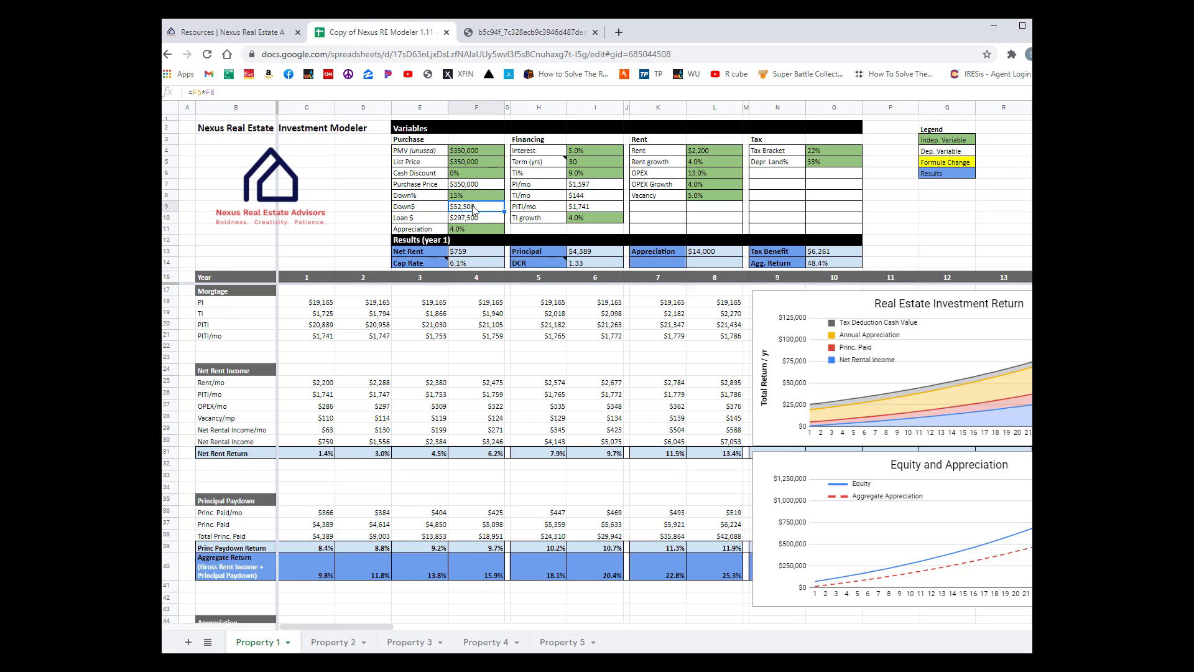
{"action": "left_click", "coordinate": [314, 455]}
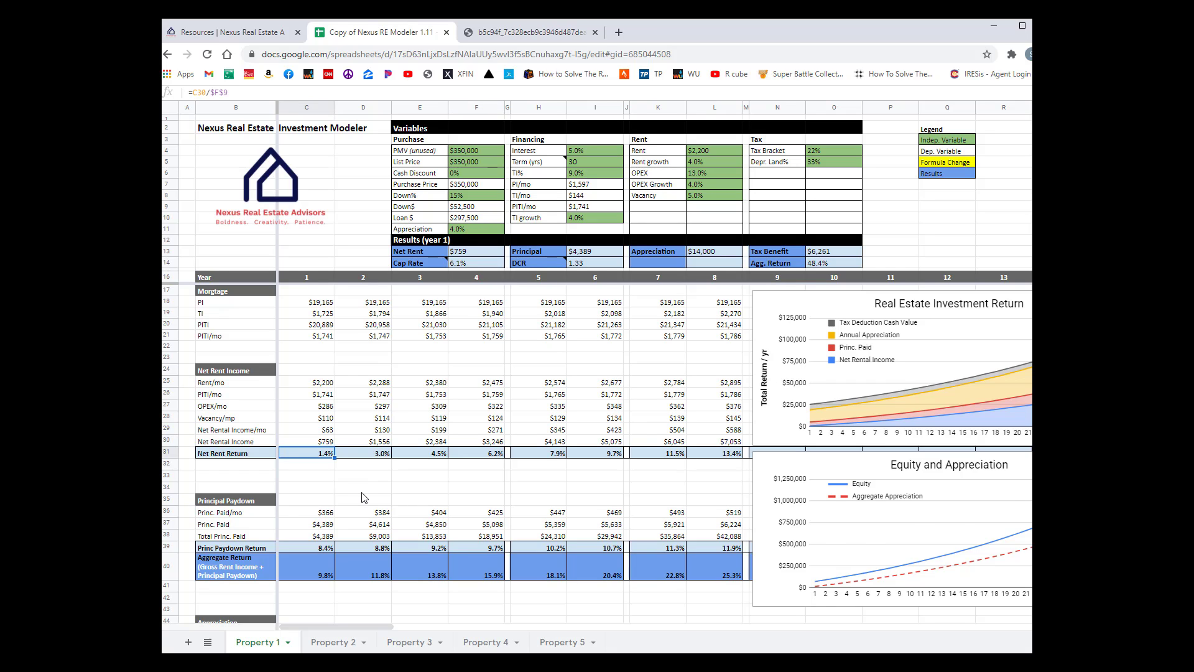
Step: Examine year 1 Total Princ. Paid against Down$, the Princ Paydown Return and the Aggregate Return in the Principal Paydown section
{"action": "scroll", "coordinate": [364, 498], "scroll_direction": "down", "scroll_amount": 3}
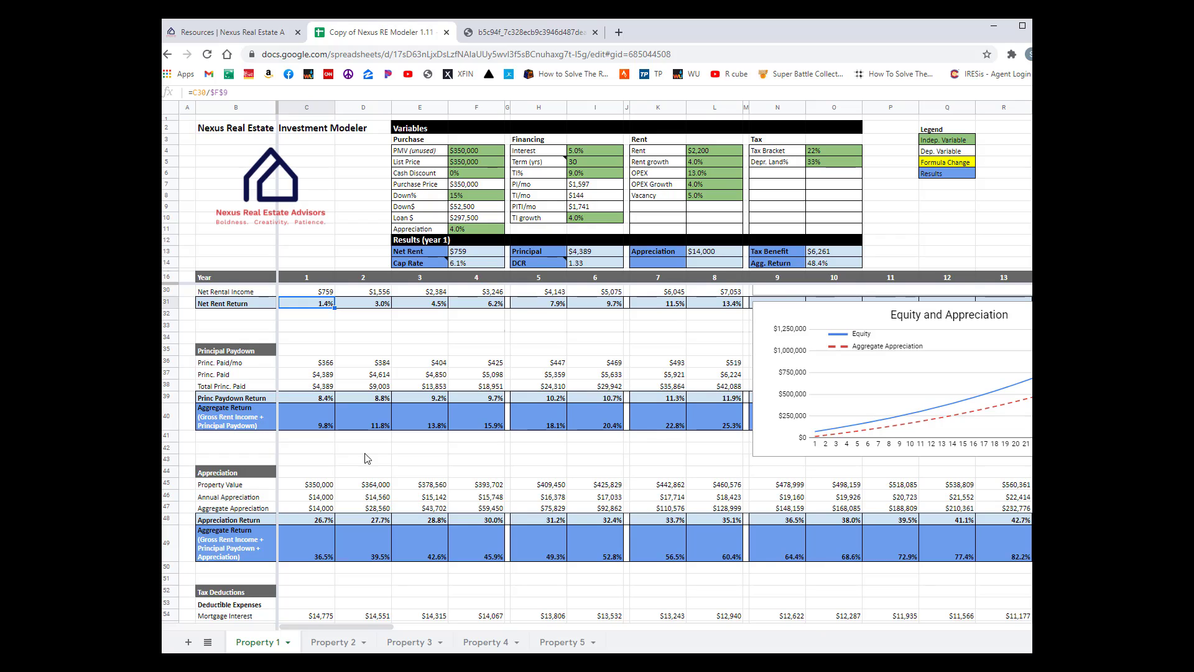
{"action": "left_click", "coordinate": [328, 388]}
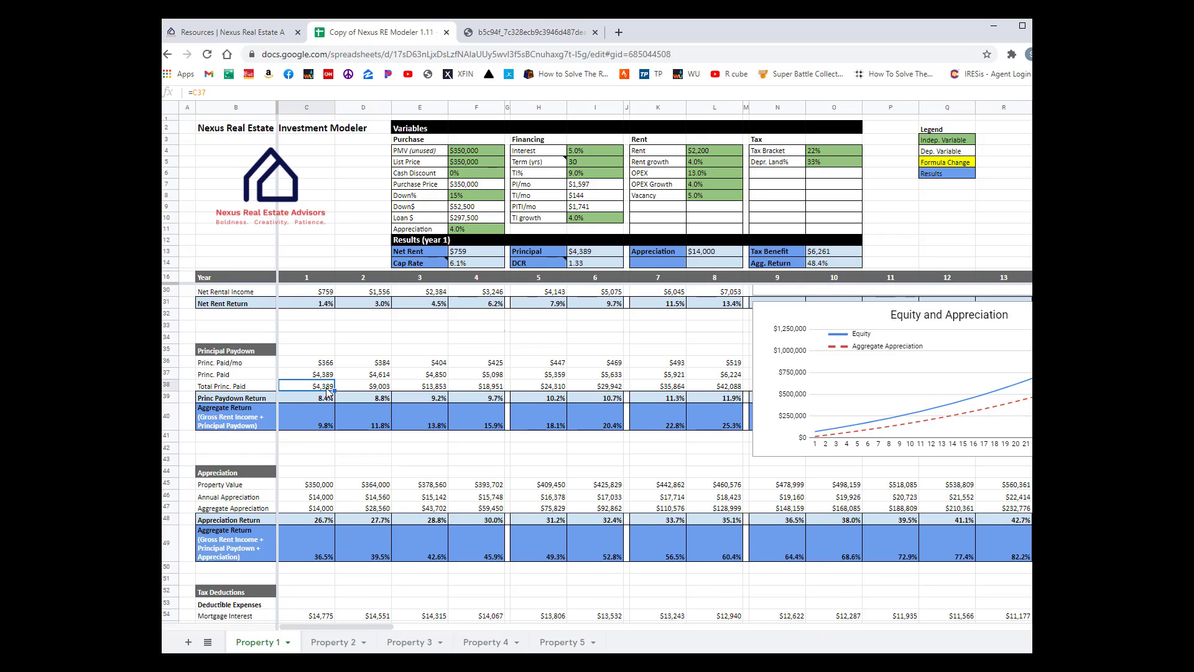
{"action": "left_click", "coordinate": [478, 208]}
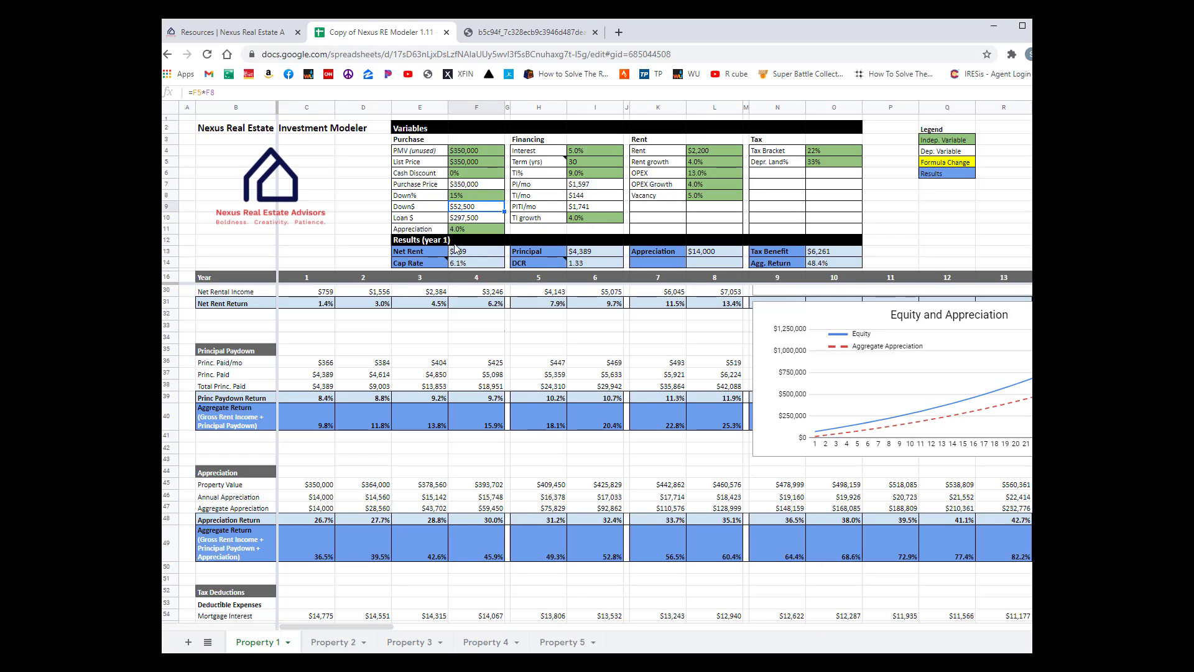
{"action": "left_click", "coordinate": [323, 400]}
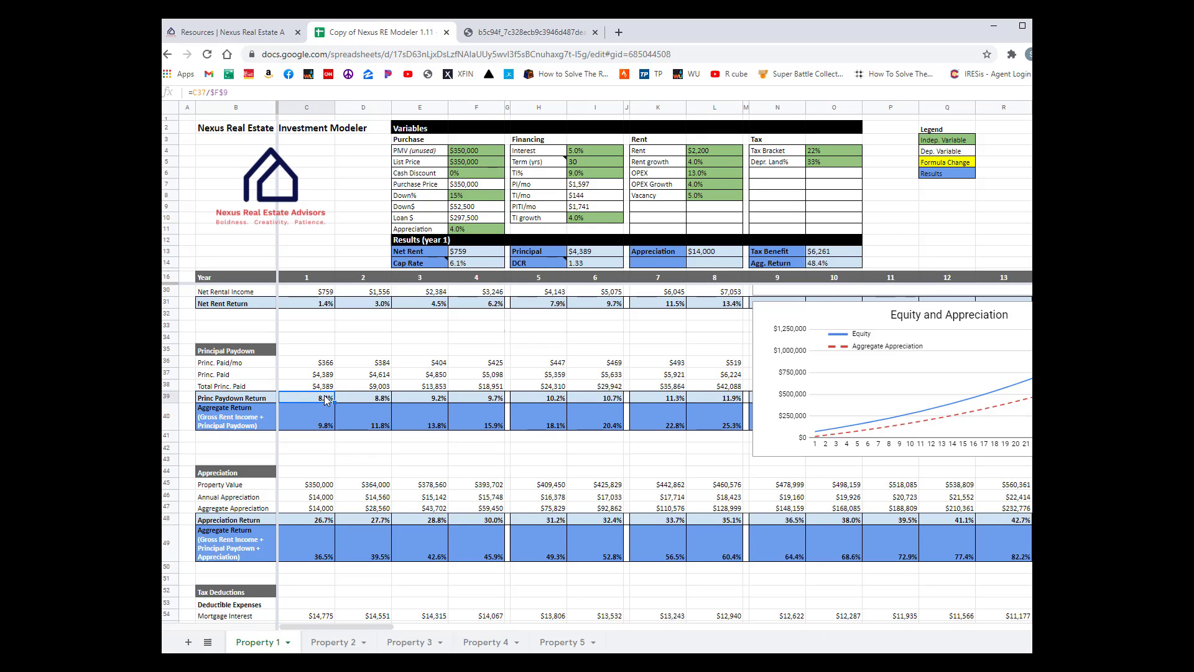
{"action": "left_click", "coordinate": [325, 418]}
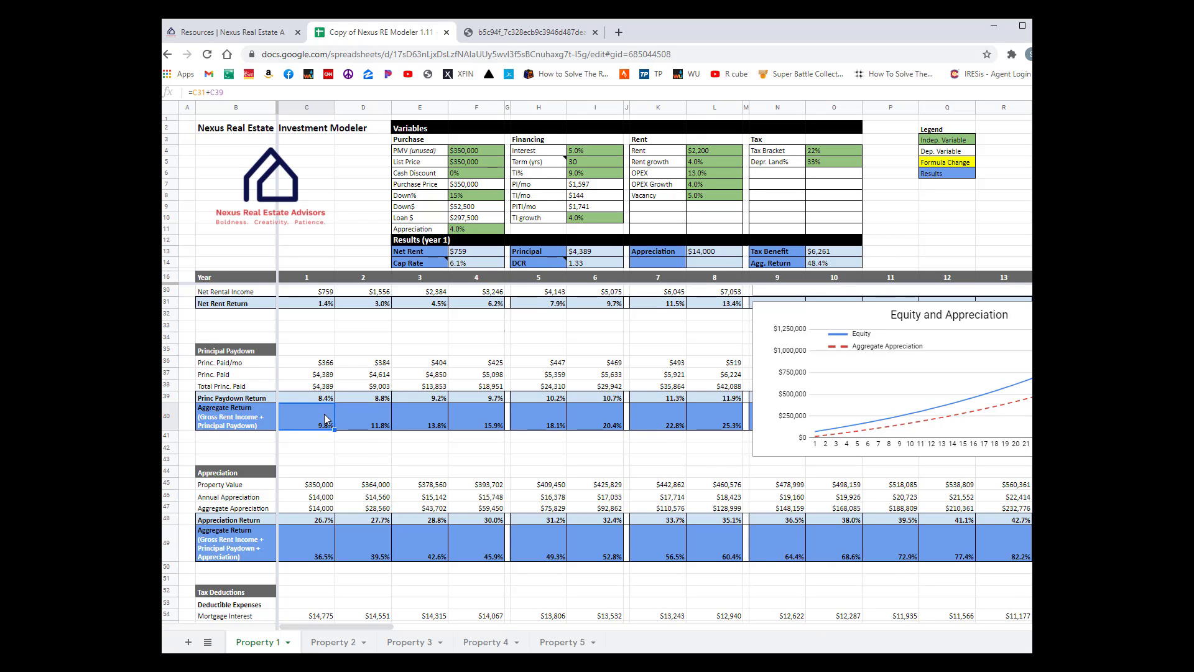
Step: Examine year 1 Aggregate Appreciation, the Appreciation result and Down$ to trace the Appreciation Return
{"action": "scroll", "coordinate": [372, 463], "scroll_direction": "down", "scroll_amount": 3}
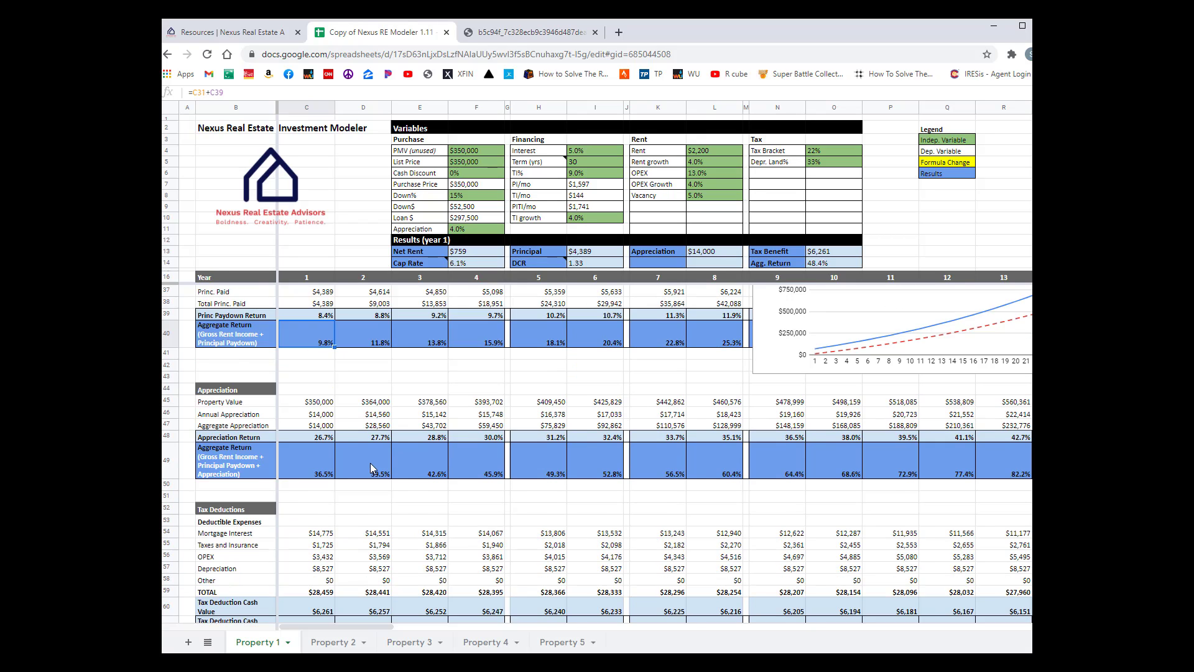
{"action": "left_click", "coordinate": [305, 355]}
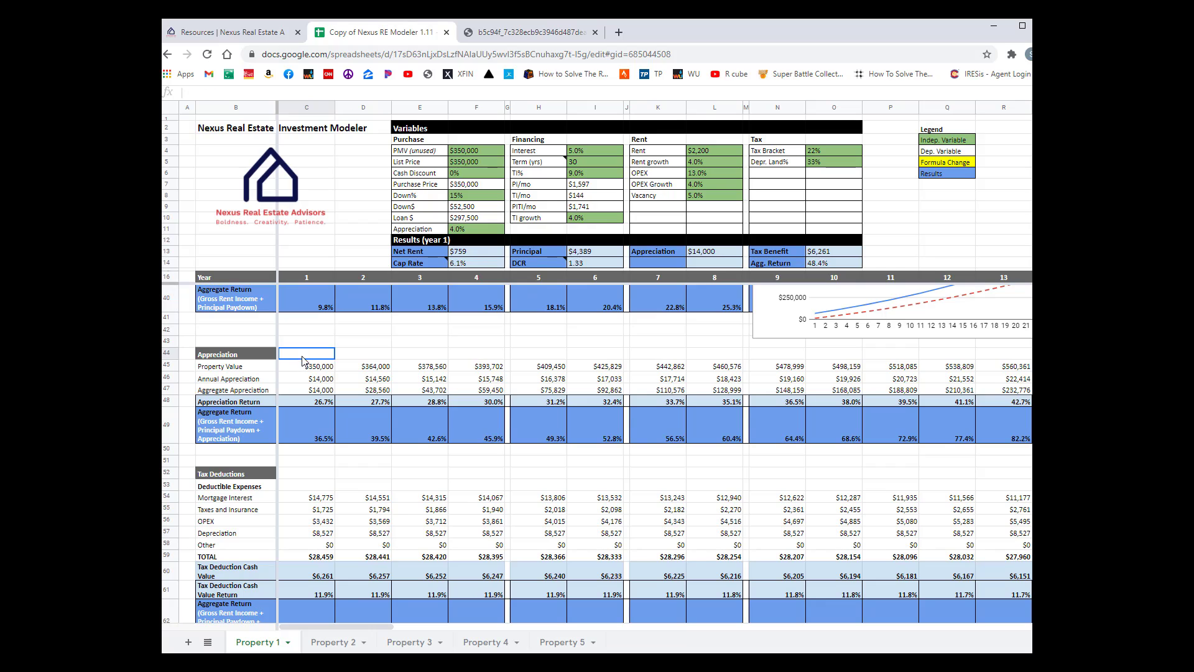
{"action": "left_click", "coordinate": [319, 391]}
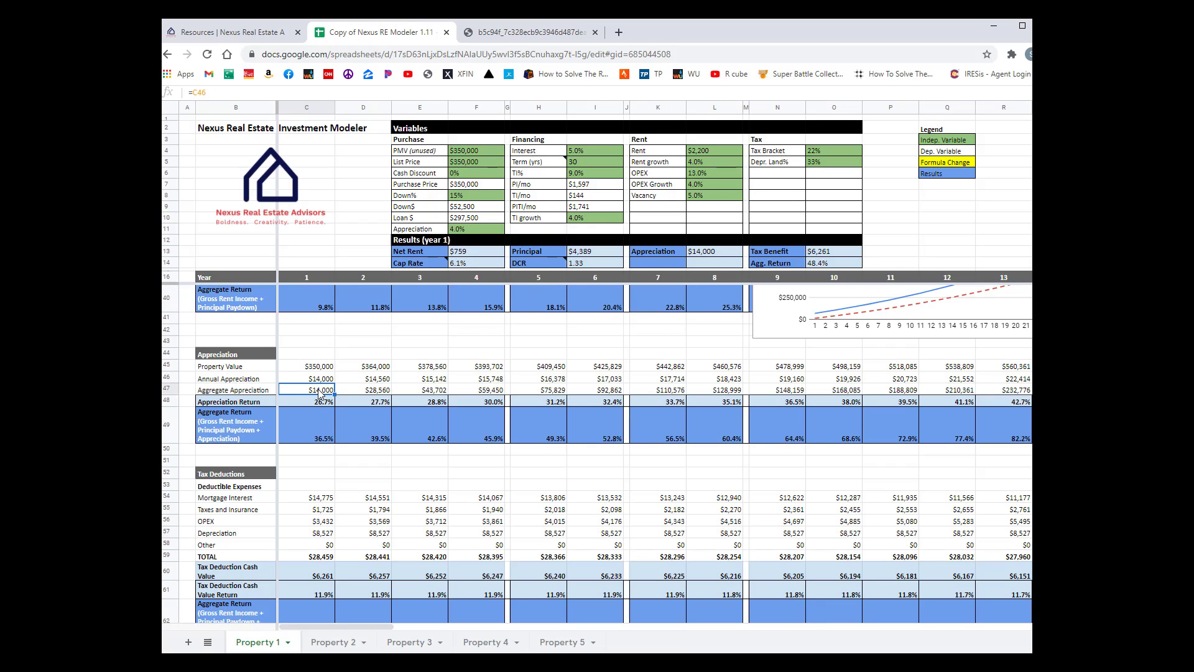
{"action": "left_click", "coordinate": [704, 251]}
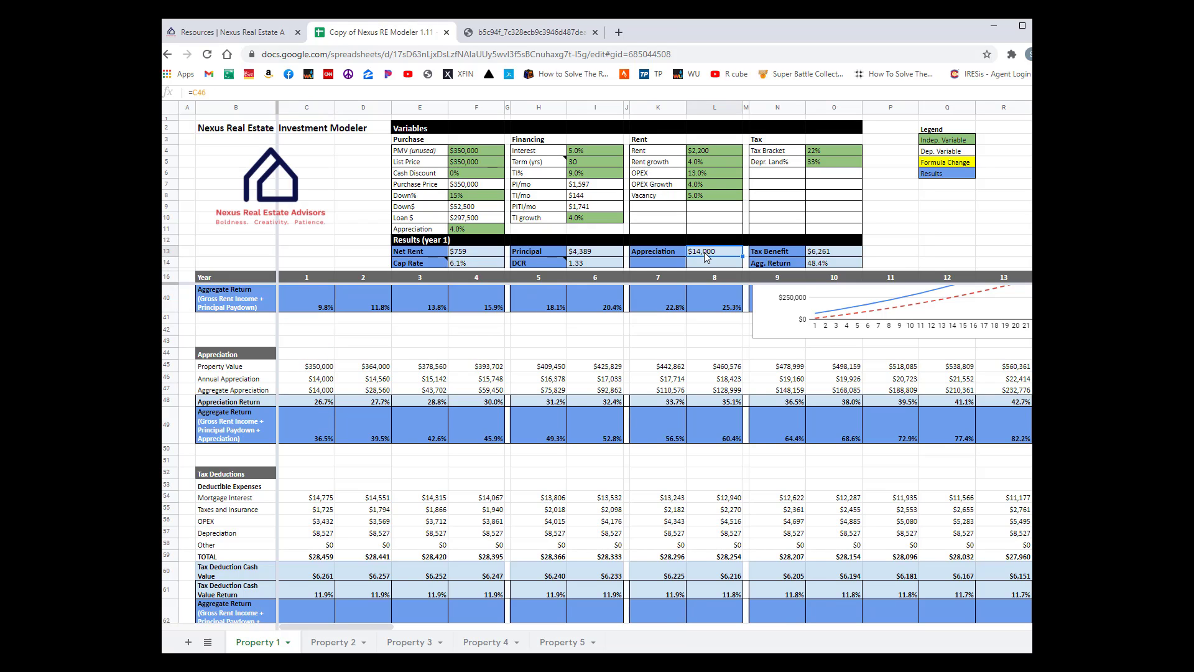
{"action": "left_click", "coordinate": [473, 212]}
{"action": "left_click", "coordinate": [330, 402]}
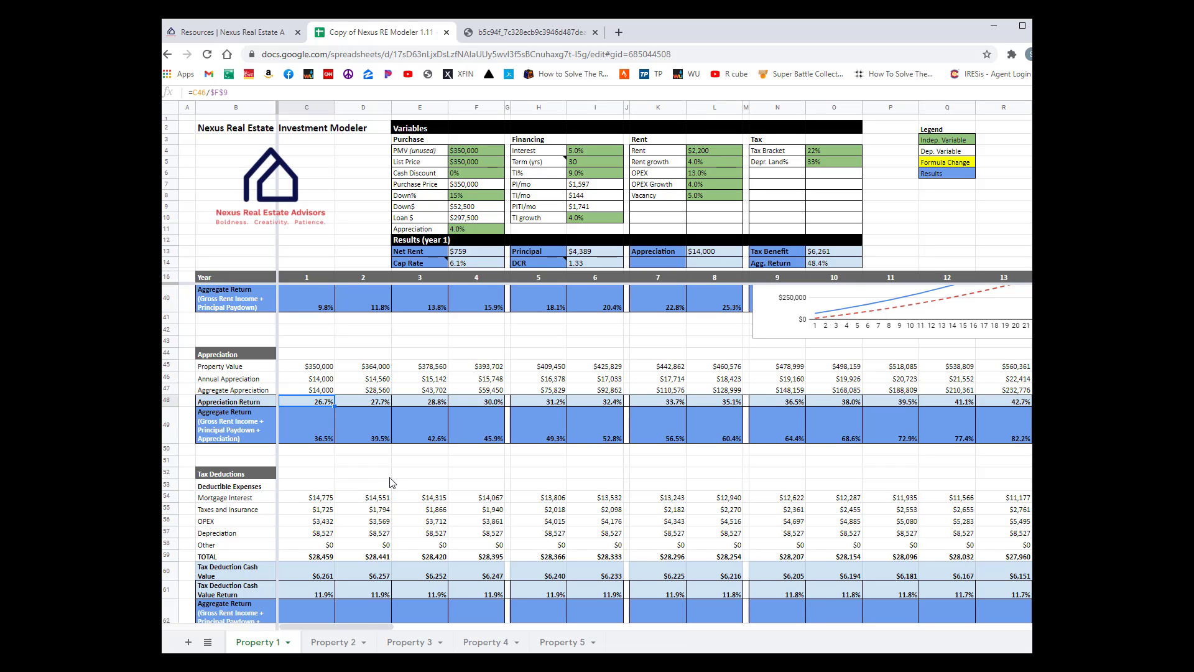
{"action": "left_click", "coordinate": [382, 476]}
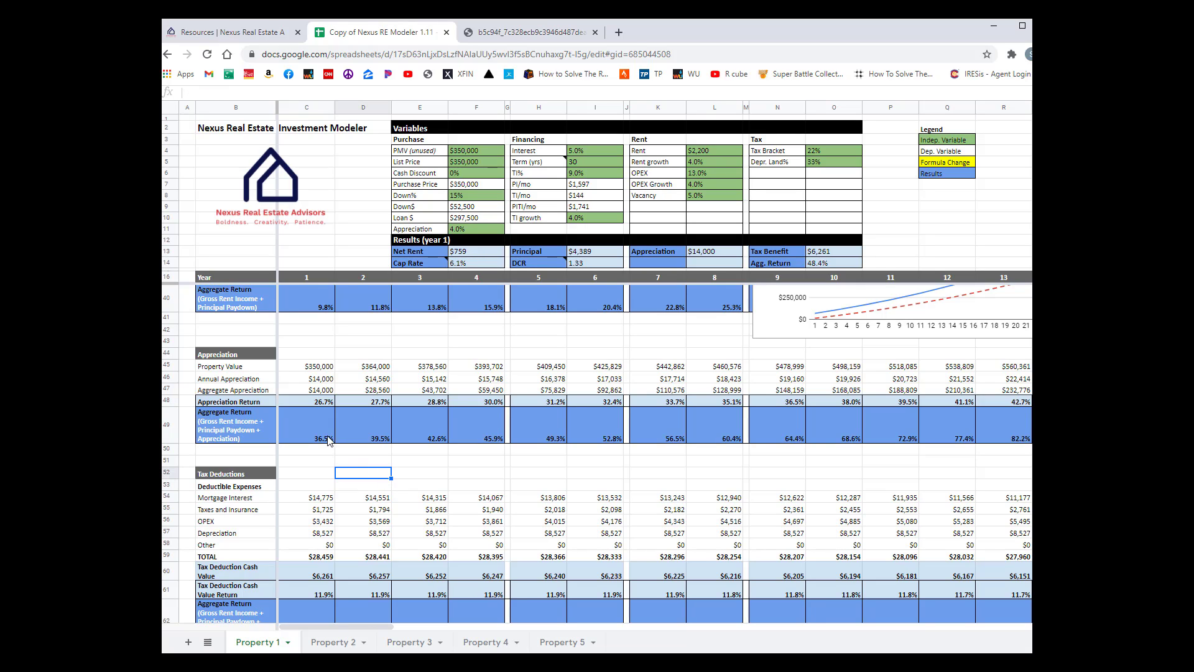
{"action": "left_click", "coordinate": [320, 401]}
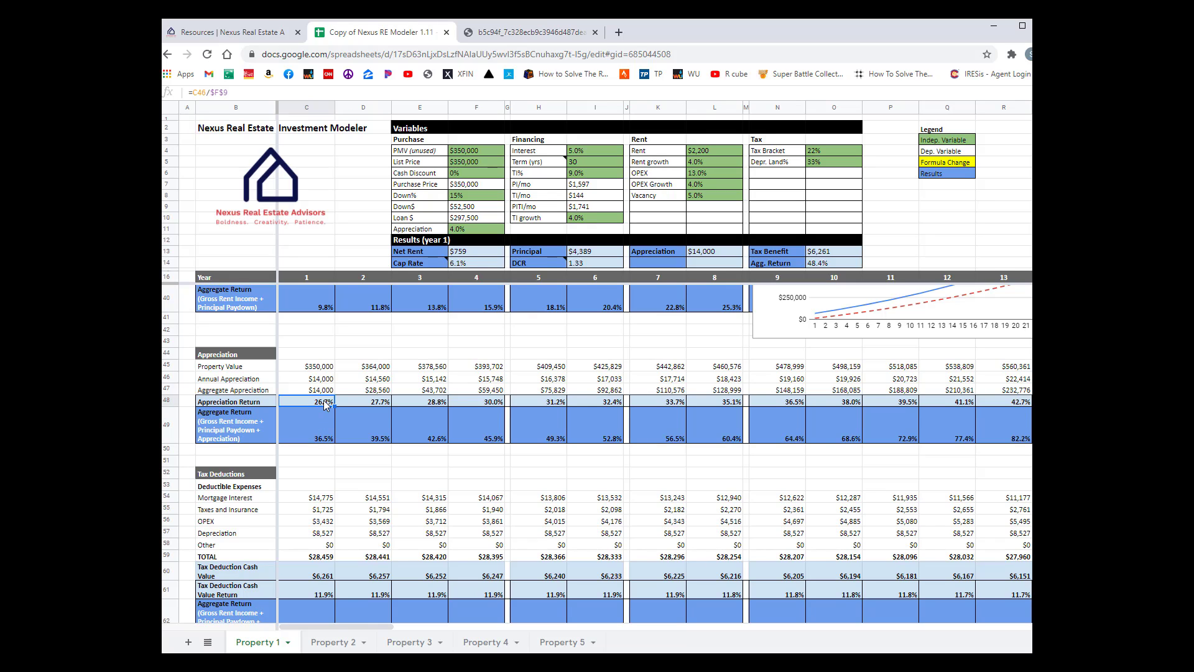
Step: Go through the year 1 deductible expenses from Mortgage Interest to Other and their TOTAL in the Tax Deductions section
{"action": "scroll", "coordinate": [358, 502], "scroll_direction": "down", "scroll_amount": 3}
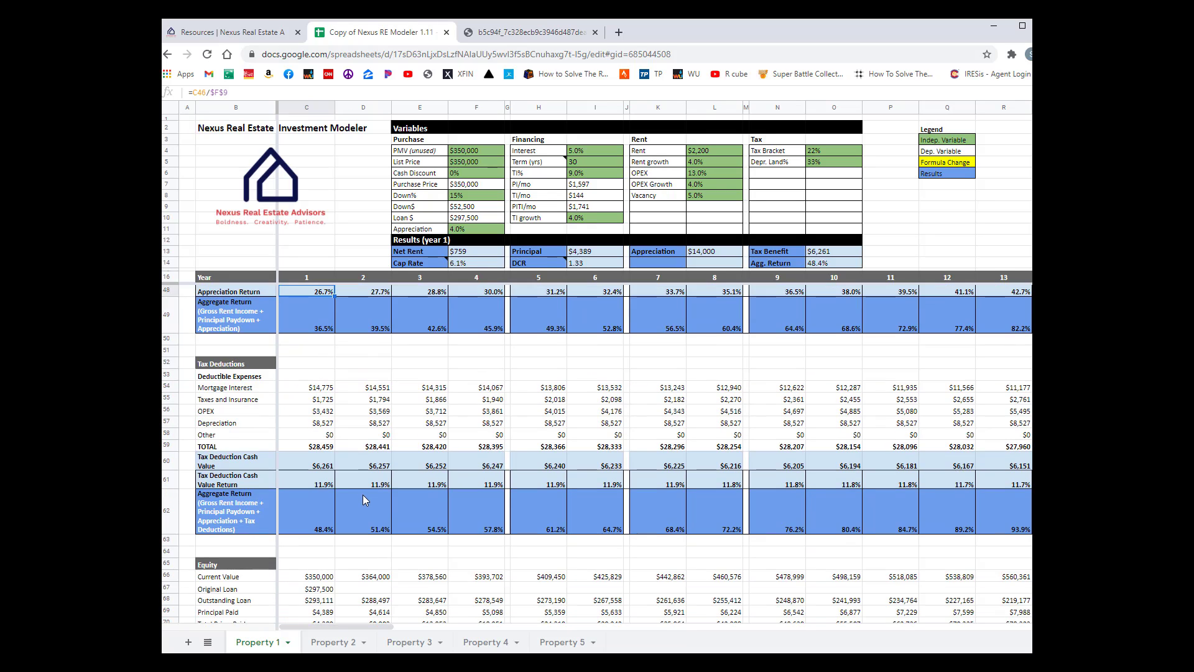
{"action": "scroll", "coordinate": [363, 495], "scroll_direction": "down", "scroll_amount": 1}
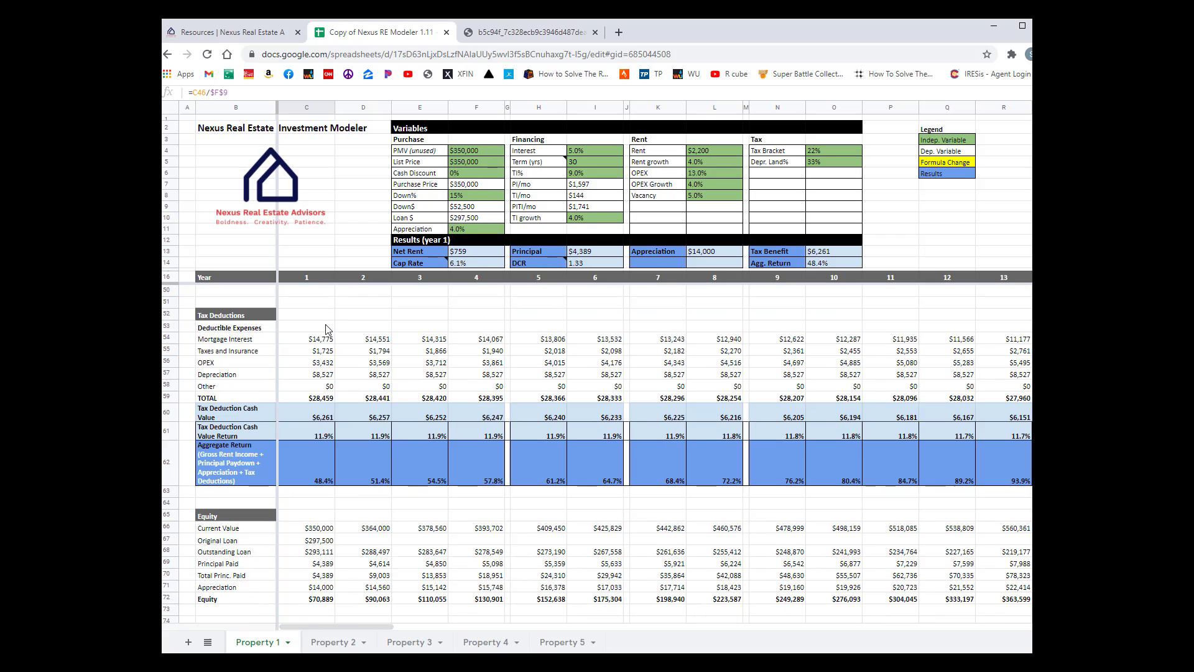
{"action": "left_click", "coordinate": [322, 342]}
{"action": "left_click", "coordinate": [323, 350]}
{"action": "left_click", "coordinate": [328, 364]}
{"action": "left_click", "coordinate": [330, 377]}
{"action": "left_click", "coordinate": [332, 387]}
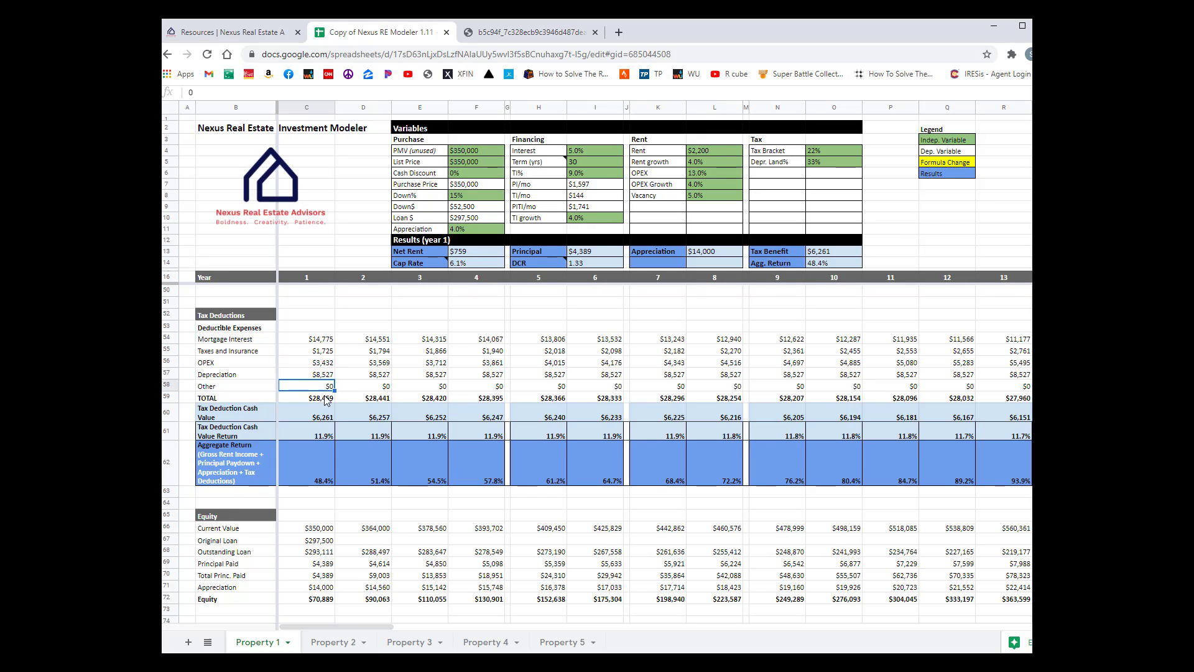
{"action": "left_click", "coordinate": [324, 401]}
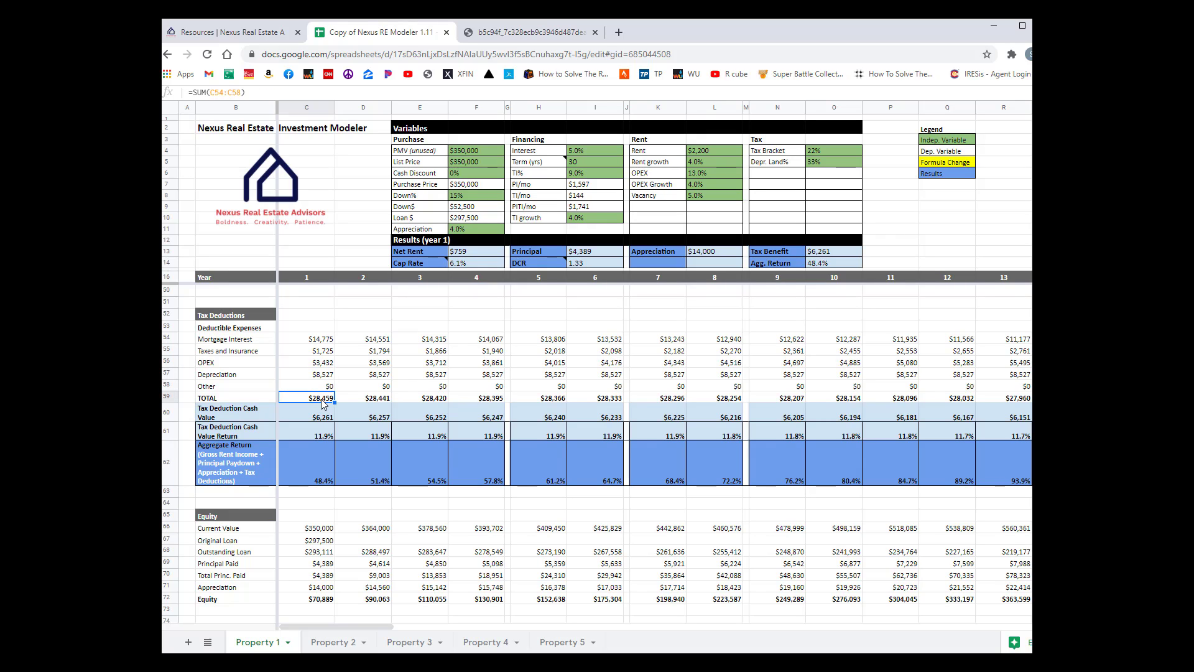
Step: Relate the Tax Bracket to the year 1 Tax Deduction Cash Value Return, and the section's Aggregate Return to the Agg. Return result
{"action": "left_click", "coordinate": [825, 151]}
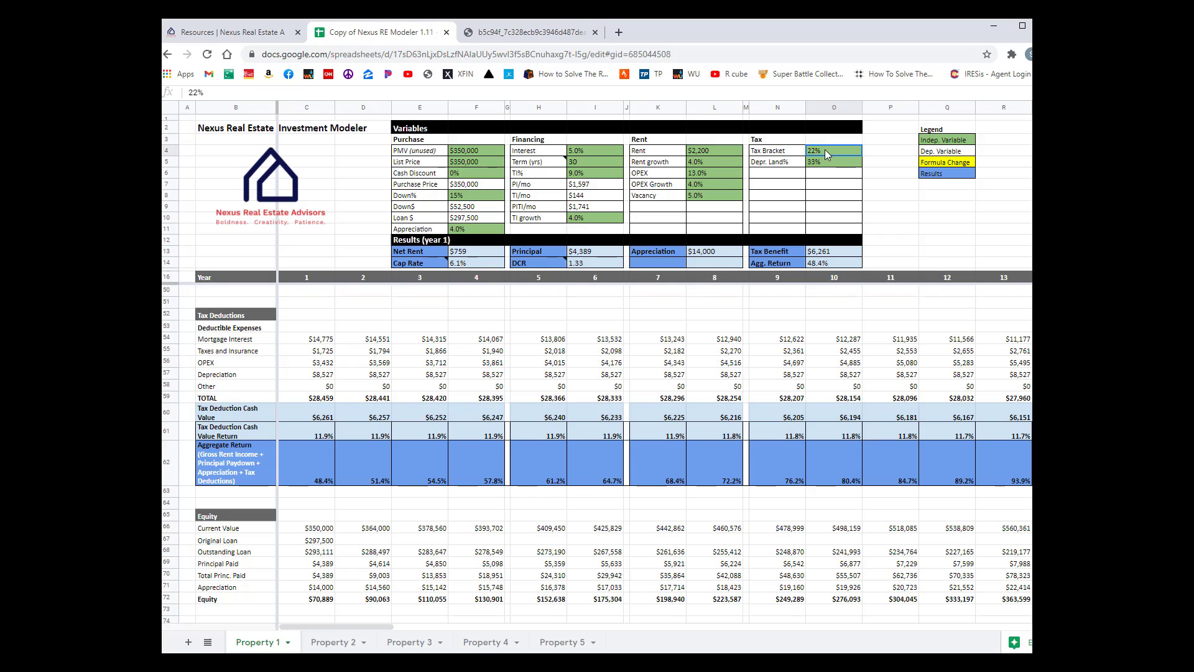
{"action": "left_click", "coordinate": [305, 437]}
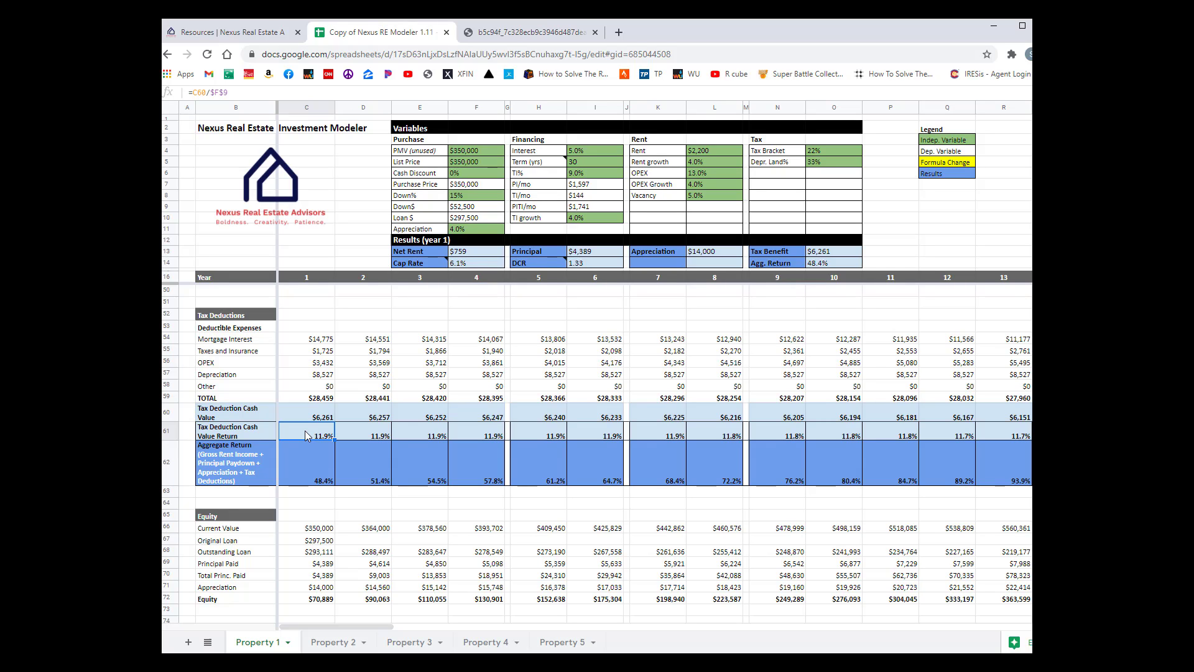
{"action": "left_click", "coordinate": [318, 470]}
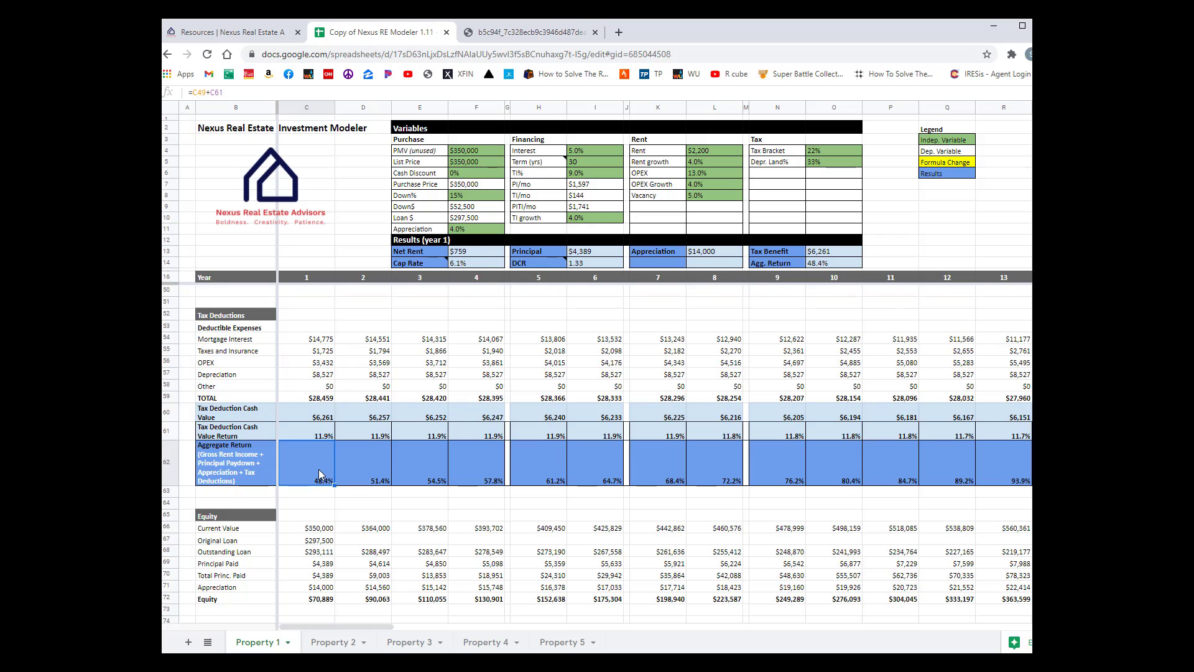
{"action": "left_click", "coordinate": [837, 268]}
Step: Revisit the Mortgage Interest and TOTAL formulas and highlight the year 1 deductible expenses from Mortgage Interest through Other
{"action": "left_click", "coordinate": [385, 387]}
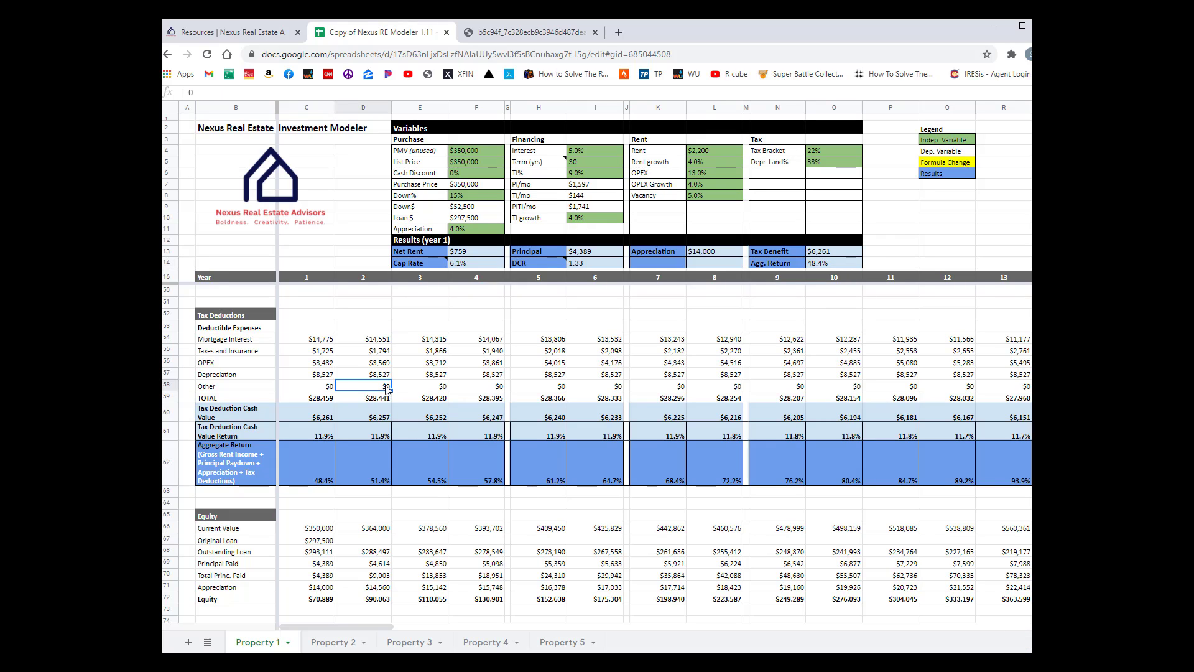
{"action": "left_click", "coordinate": [326, 342]}
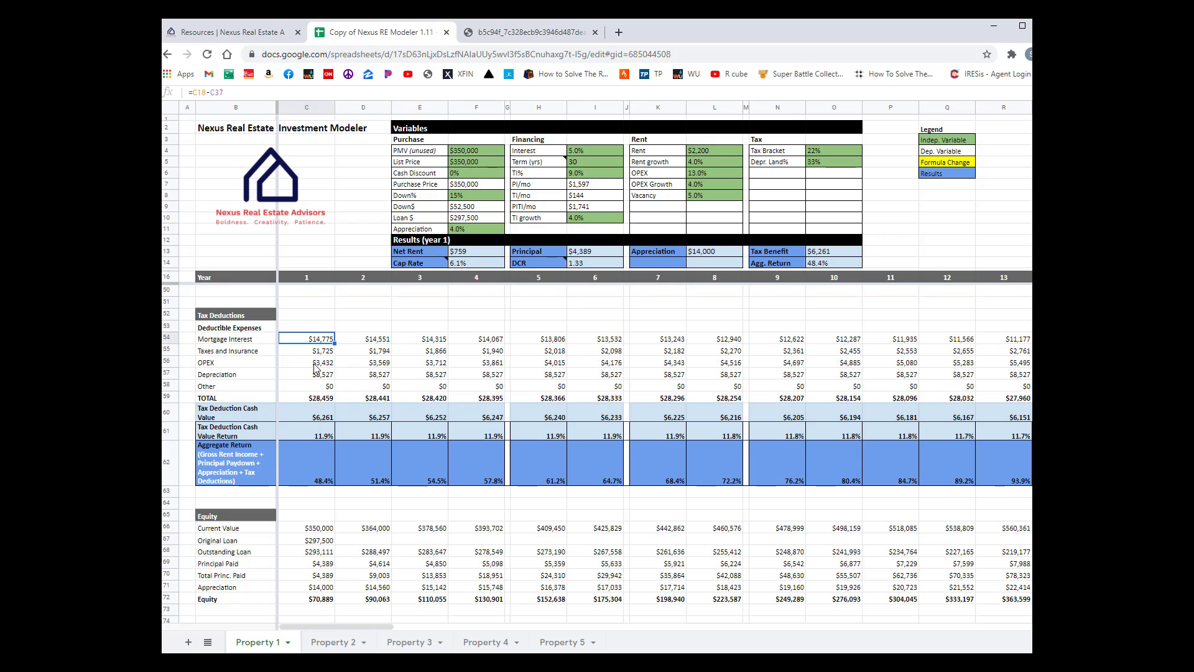
{"action": "left_click", "coordinate": [327, 398]}
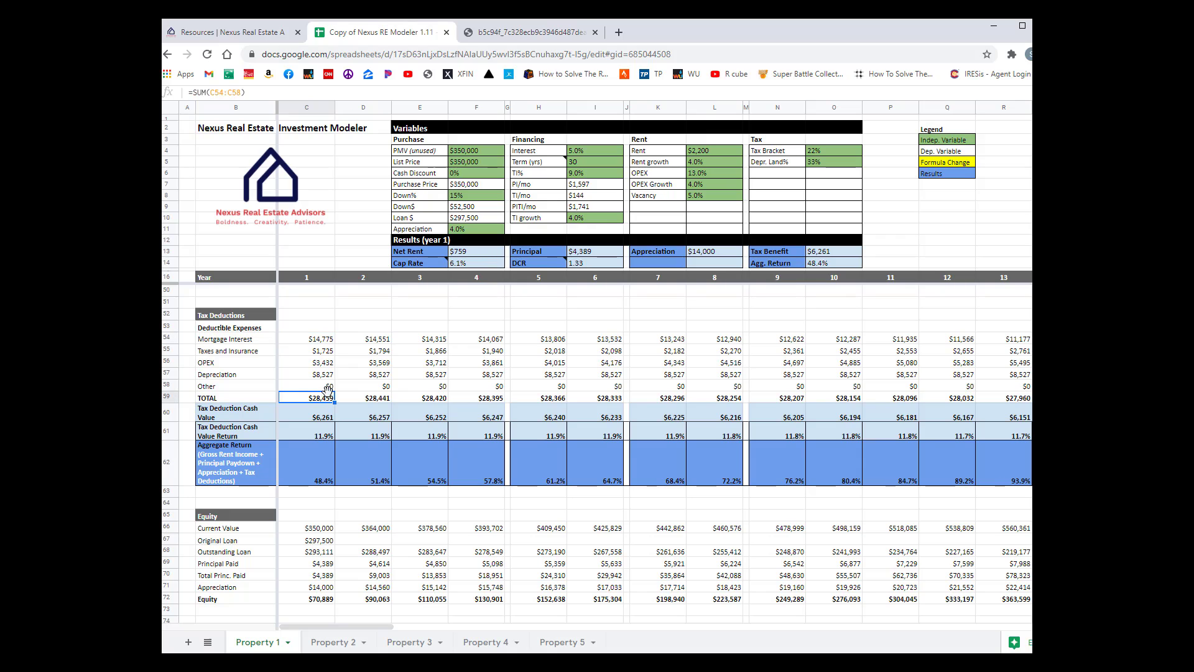
{"action": "left_click", "coordinate": [322, 344]}
{"action": "left_click_drag", "start_coordinate": [323, 344], "coordinate": [328, 386]}
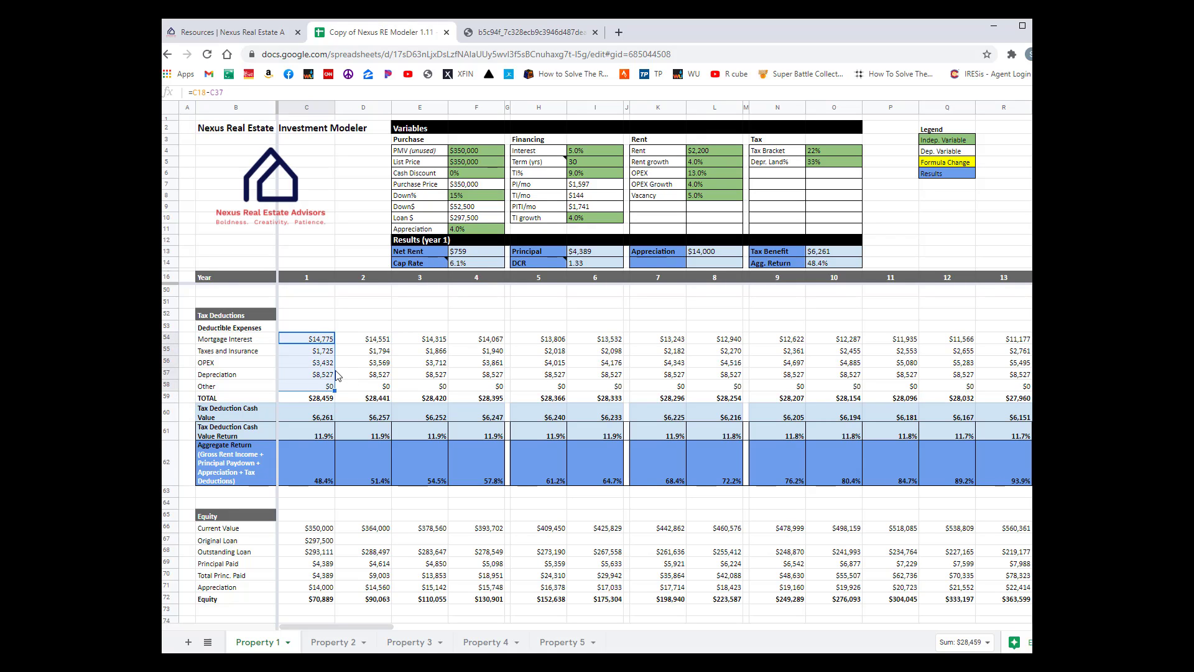
{"action": "left_click", "coordinate": [302, 330]}
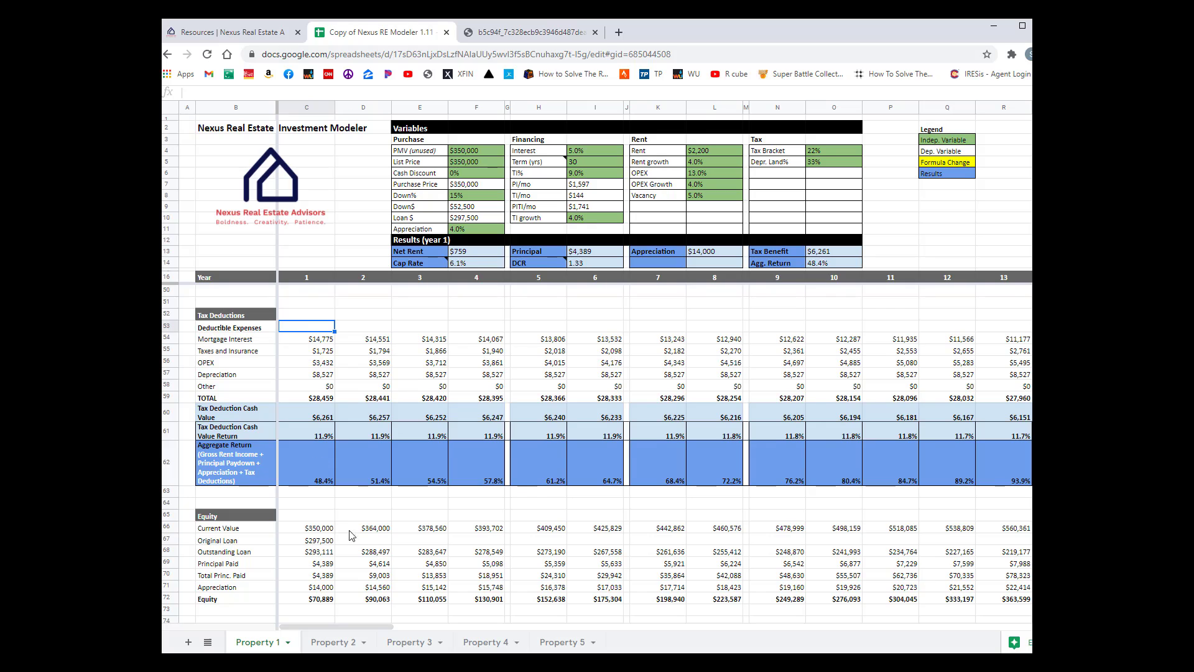
Step: Check the Current Value formulas for years 1 through 4 in the Equity section
{"action": "scroll", "coordinate": [368, 544], "scroll_direction": "down", "scroll_amount": 1}
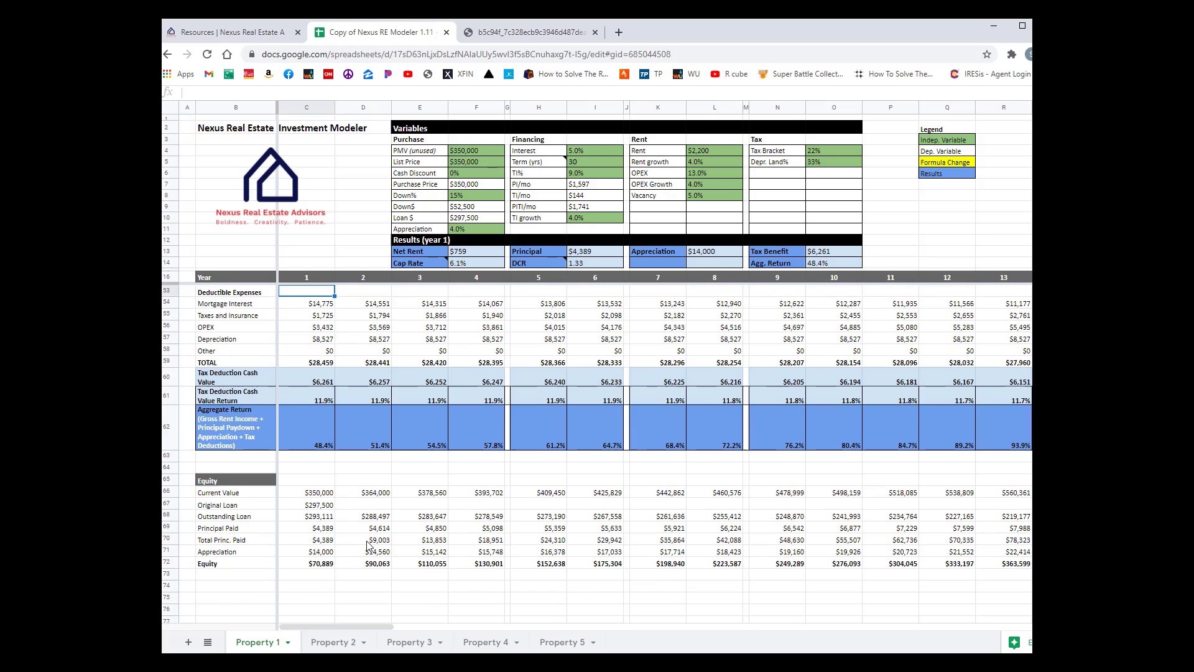
{"action": "left_click", "coordinate": [313, 493]}
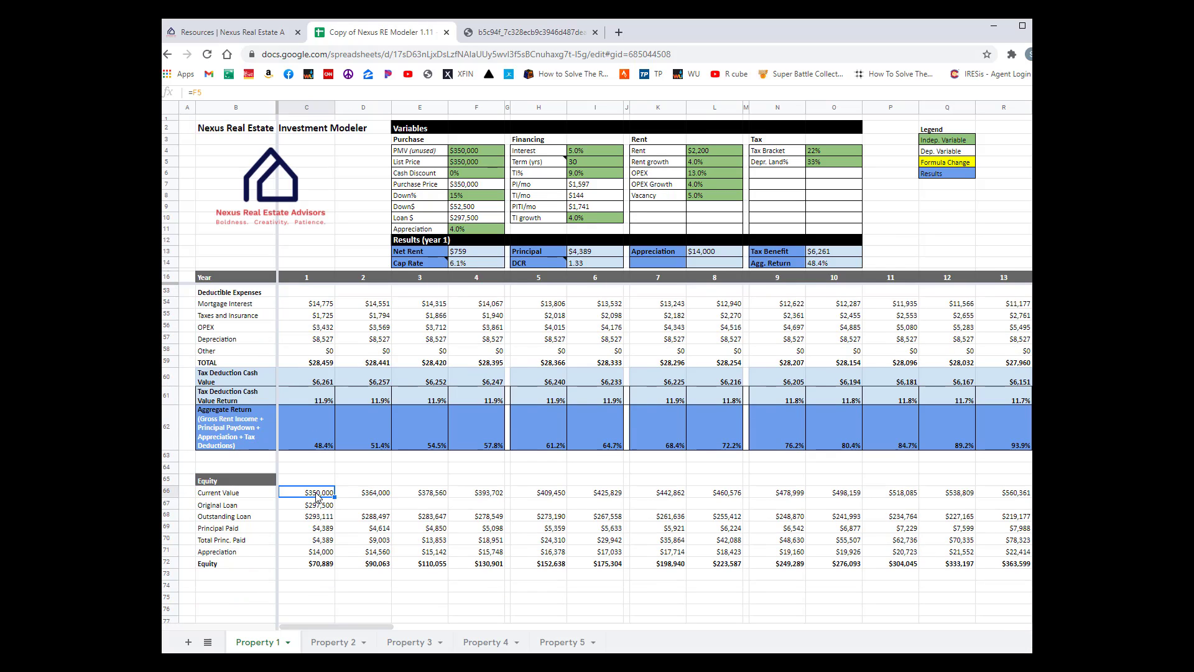
{"action": "left_click", "coordinate": [367, 496]}
{"action": "left_click", "coordinate": [425, 496]}
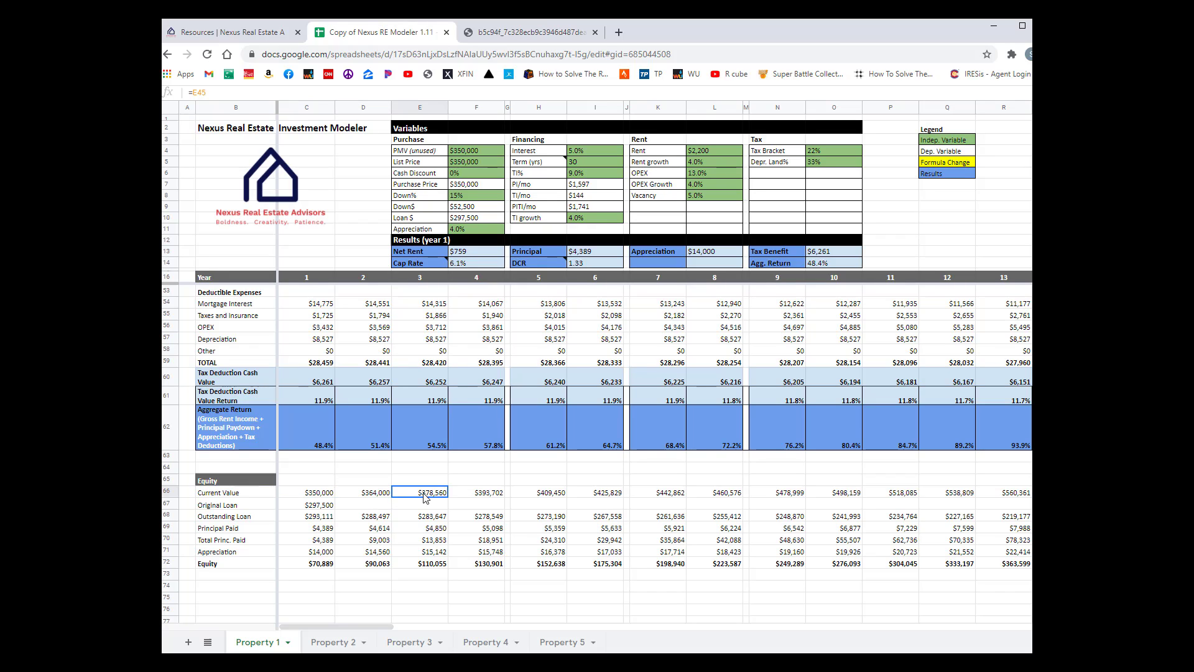
{"action": "left_click", "coordinate": [478, 496]}
Step: Trace year 1 Equity through Original Loan, Outstanding Loan, Principal Paid and Appreciation, and highlight Equity for years 1 through 7
{"action": "left_click", "coordinate": [322, 509]}
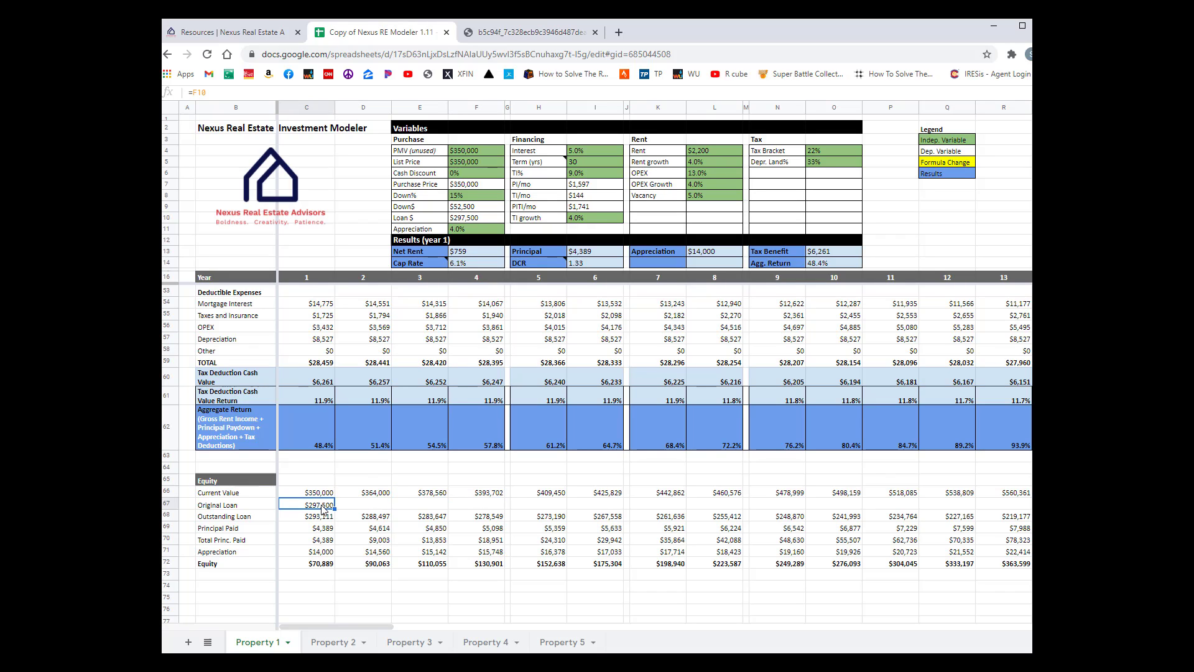
{"action": "left_click", "coordinate": [326, 518]}
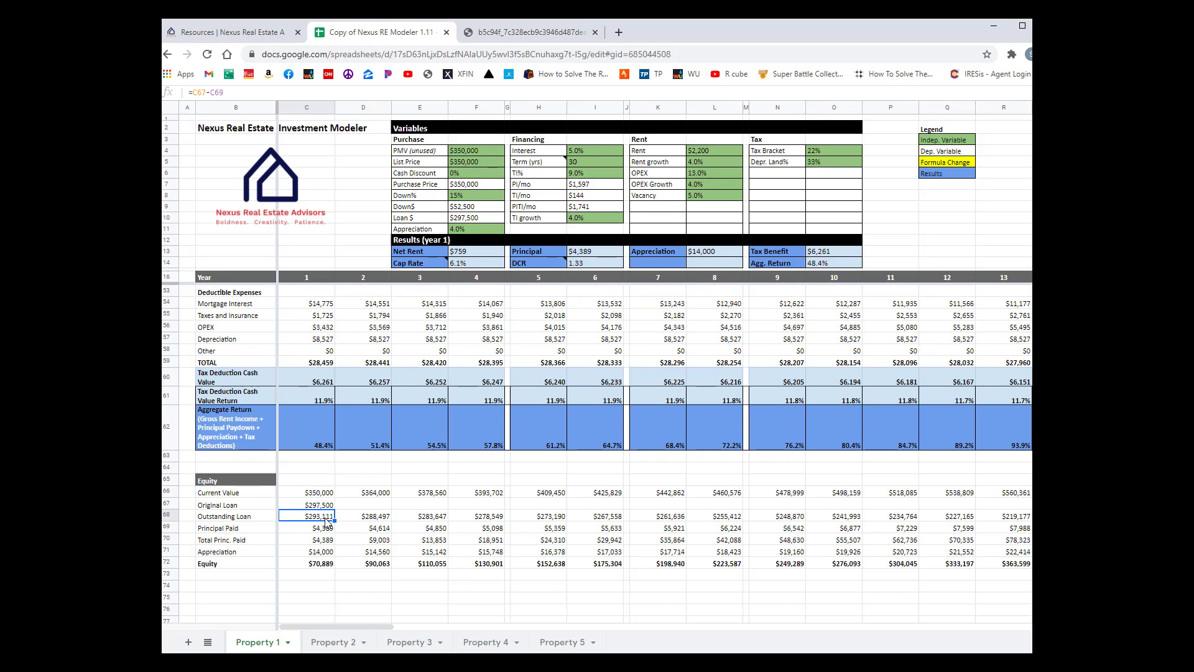
{"action": "left_click", "coordinate": [326, 532]}
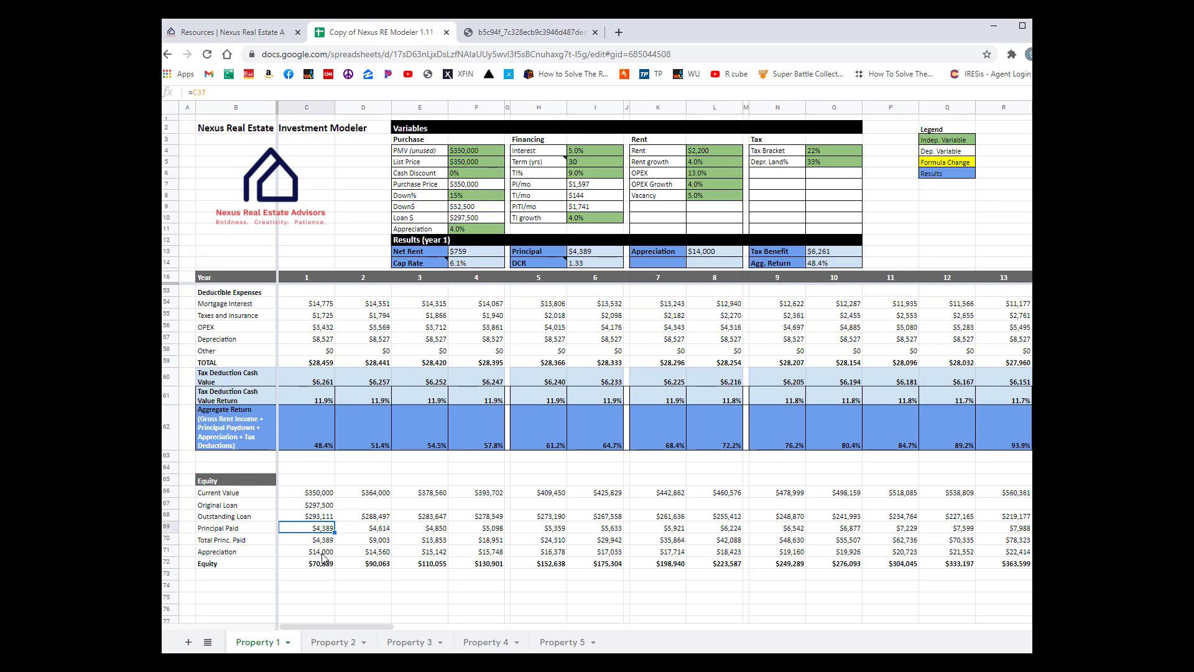
{"action": "left_click", "coordinate": [323, 551]}
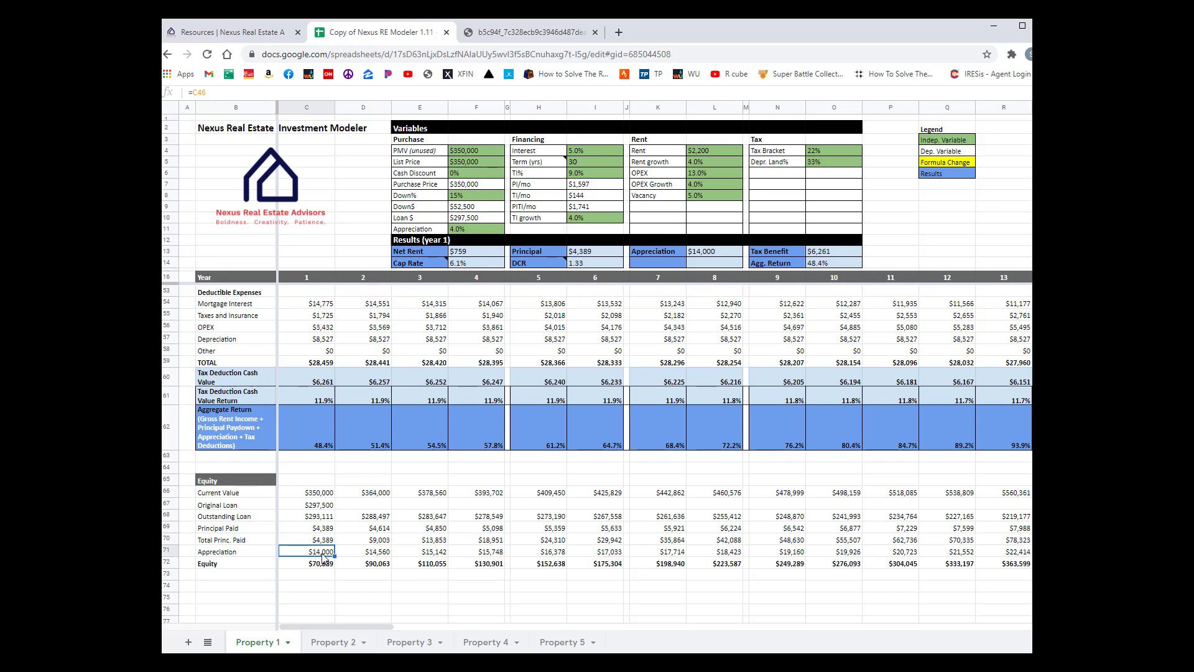
{"action": "left_click", "coordinate": [327, 567]}
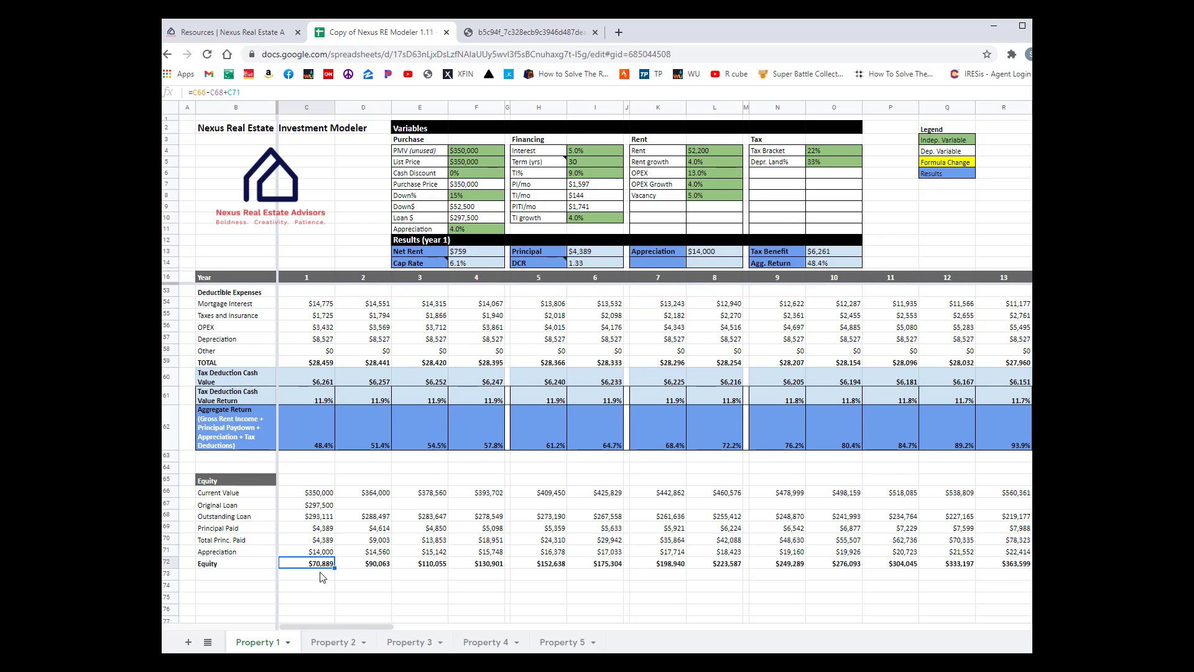
{"action": "left_click_drag", "start_coordinate": [322, 567], "coordinate": [651, 568]}
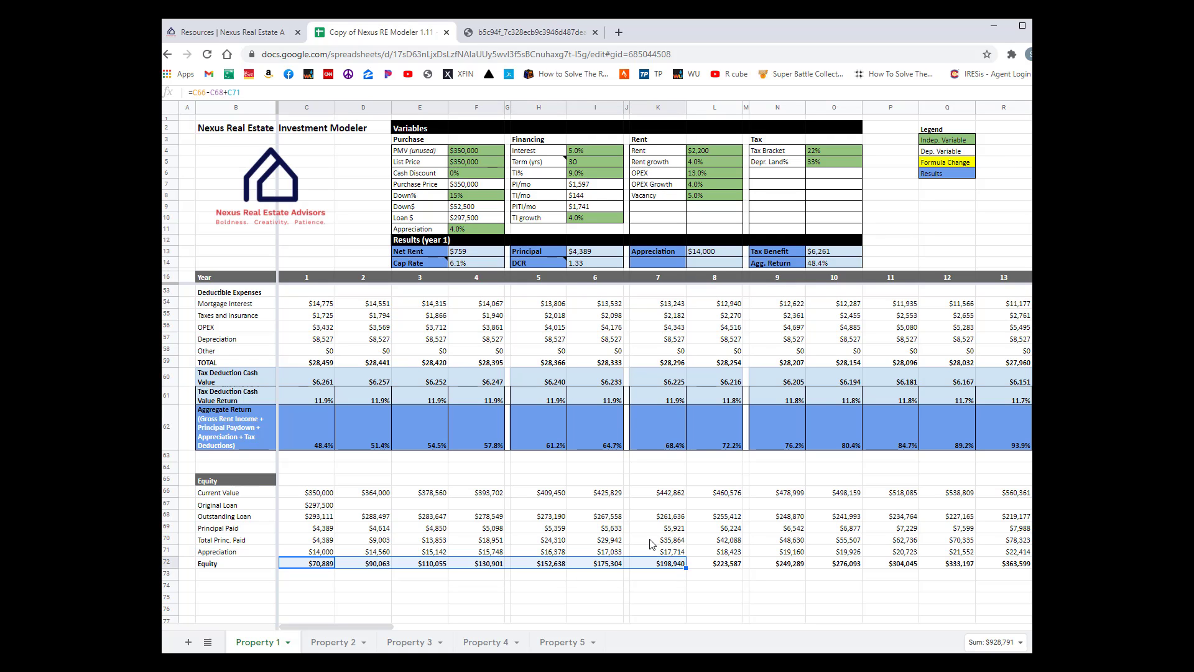
Step: Bring the full Real Estate Investment Return and Equity and Appreciation charts into view and examine their 30-year curves
{"action": "scroll", "coordinate": [647, 538], "scroll_direction": "up", "scroll_amount": 1}
{"action": "scroll", "coordinate": [647, 539], "scroll_direction": "up", "scroll_amount": 10}
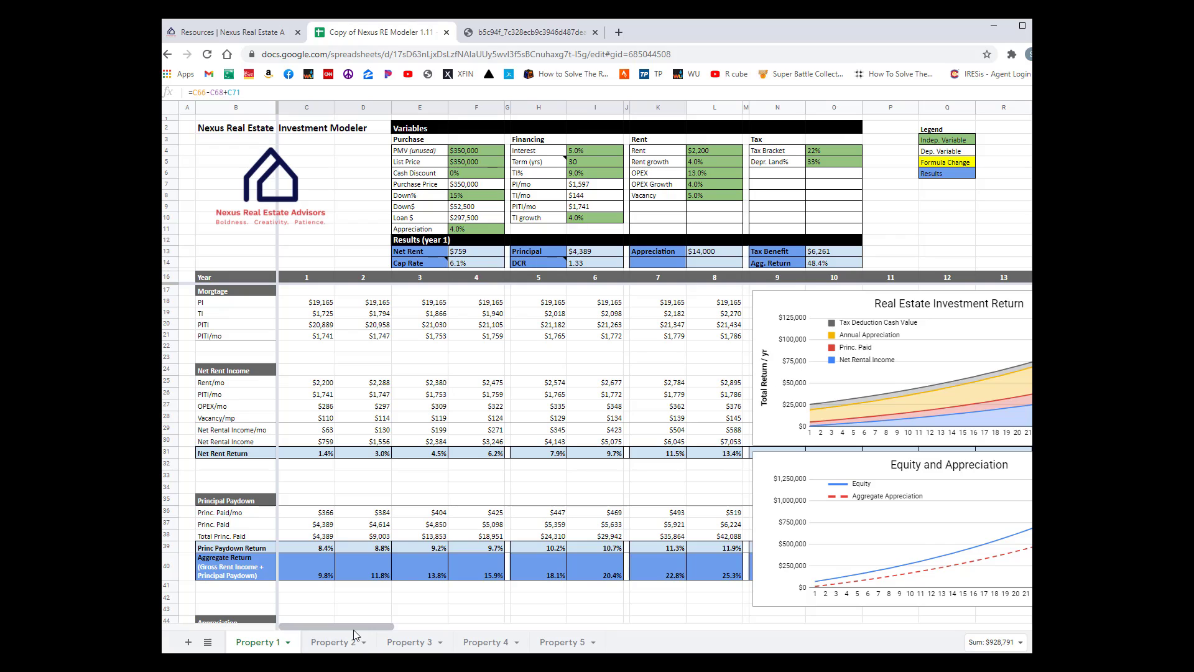
{"action": "left_click_drag", "start_coordinate": [353, 628], "coordinate": [408, 639]}
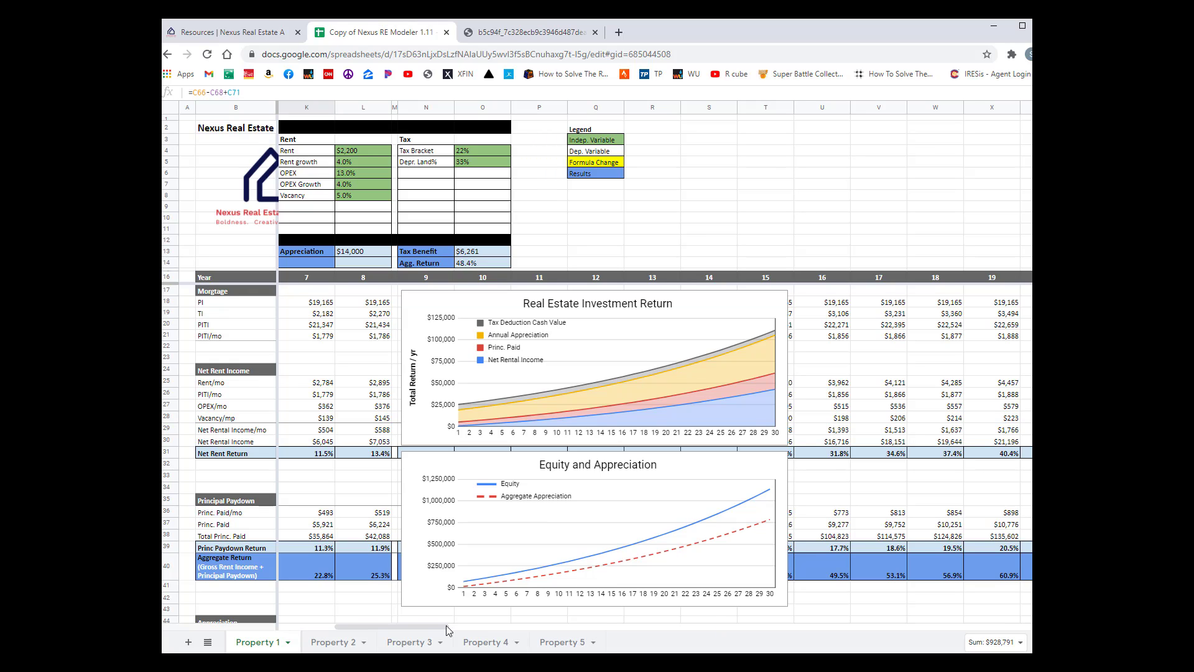
Step: Select the year 1 Net Rent, Principal, Appreciation and Tax Benefit results together to see their sum
{"action": "left_click_drag", "start_coordinate": [446, 627], "coordinate": [390, 629]}
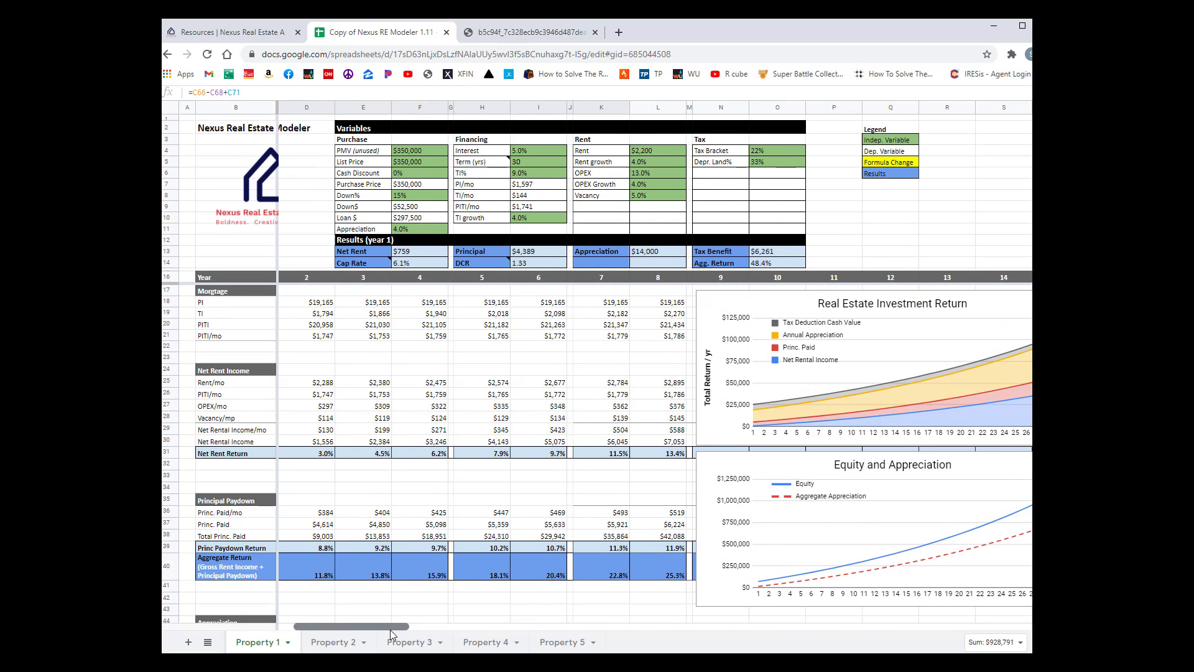
{"action": "left_click", "coordinate": [417, 251]}
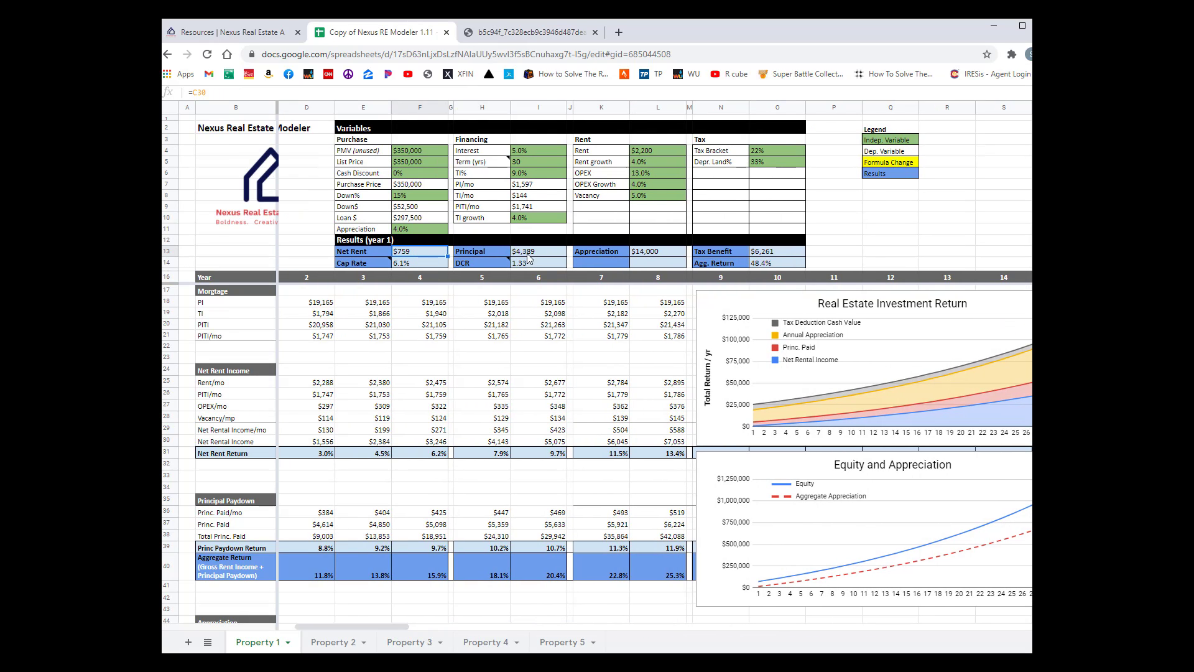
{"action": "left_click", "coordinate": [529, 255], "text": "ctrl"}
{"action": "left_click", "coordinate": [650, 252], "text": "ctrl"}
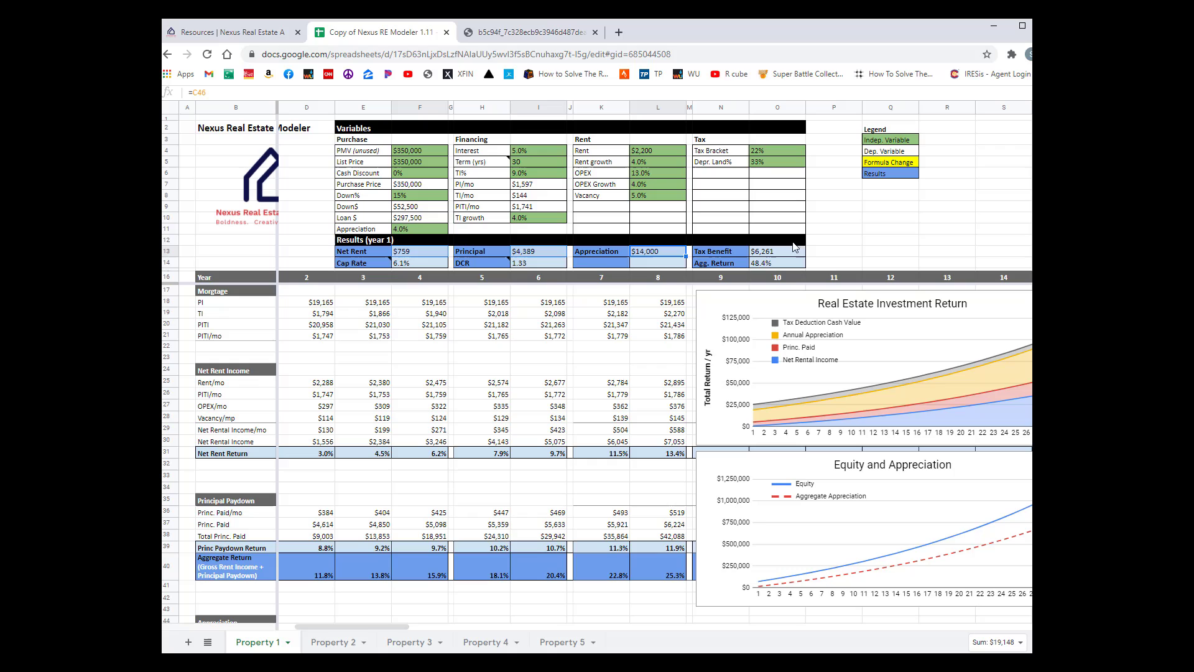
{"action": "left_click", "coordinate": [769, 255], "text": "ctrl"}
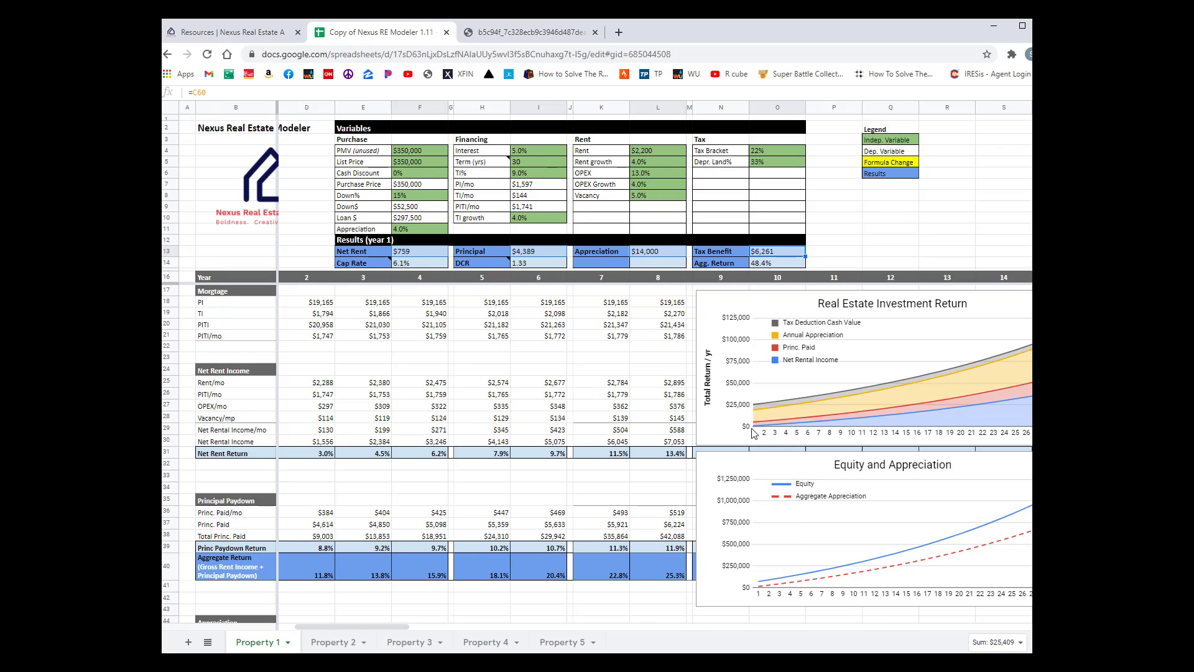
Step: Examine the Equity line in the Equity and Appreciation chart at year 10 and in the early years, and return to the year 1 columns
{"action": "left_click", "coordinate": [770, 551]}
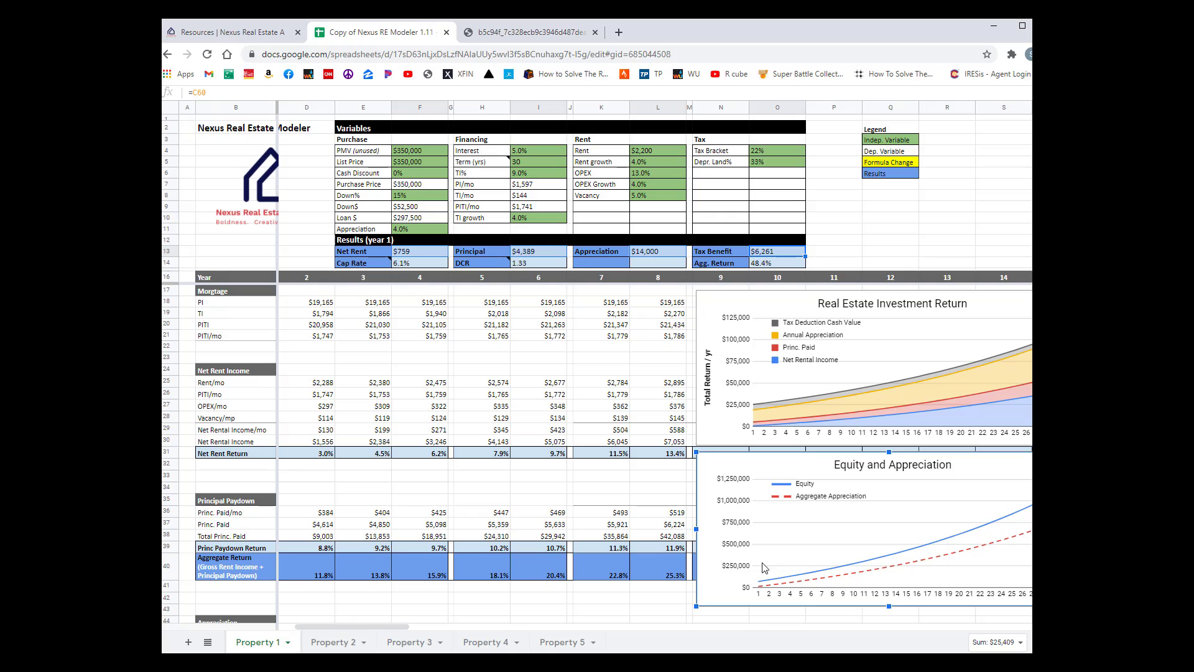
{"action": "left_click_drag", "start_coordinate": [364, 626], "coordinate": [401, 629]}
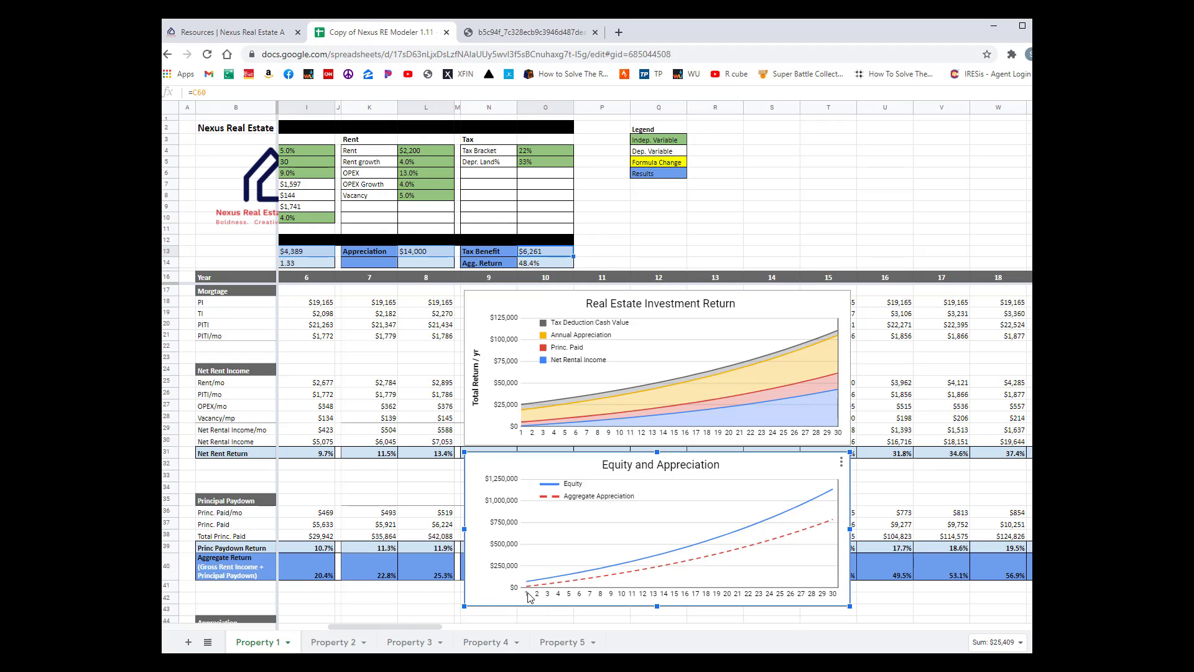
{"action": "mouse_move", "coordinate": [528, 586]}
{"action": "mouse_move", "coordinate": [625, 566]}
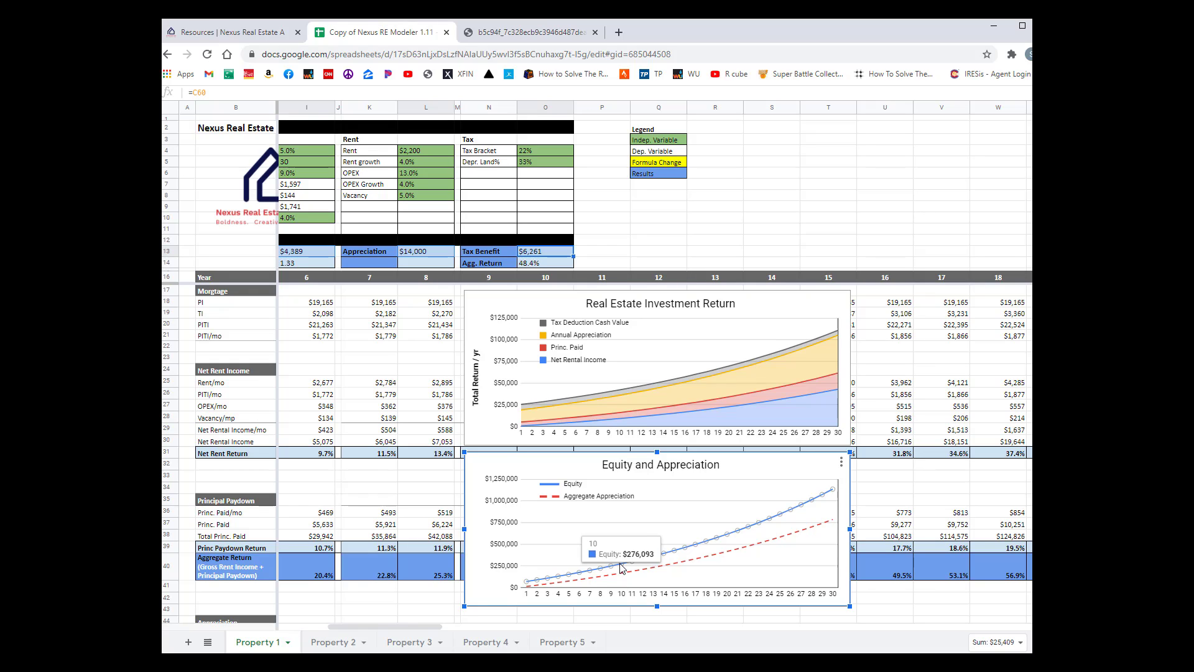
{"action": "mouse_move", "coordinate": [570, 579]}
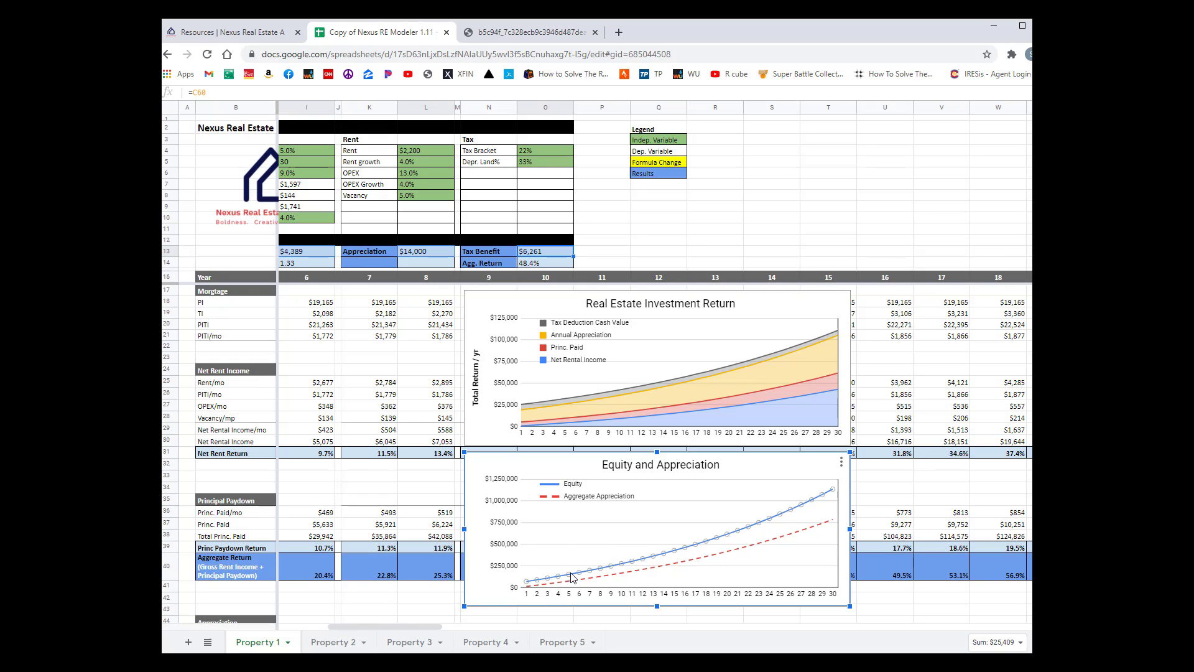
{"action": "left_click_drag", "start_coordinate": [413, 627], "coordinate": [366, 627]}
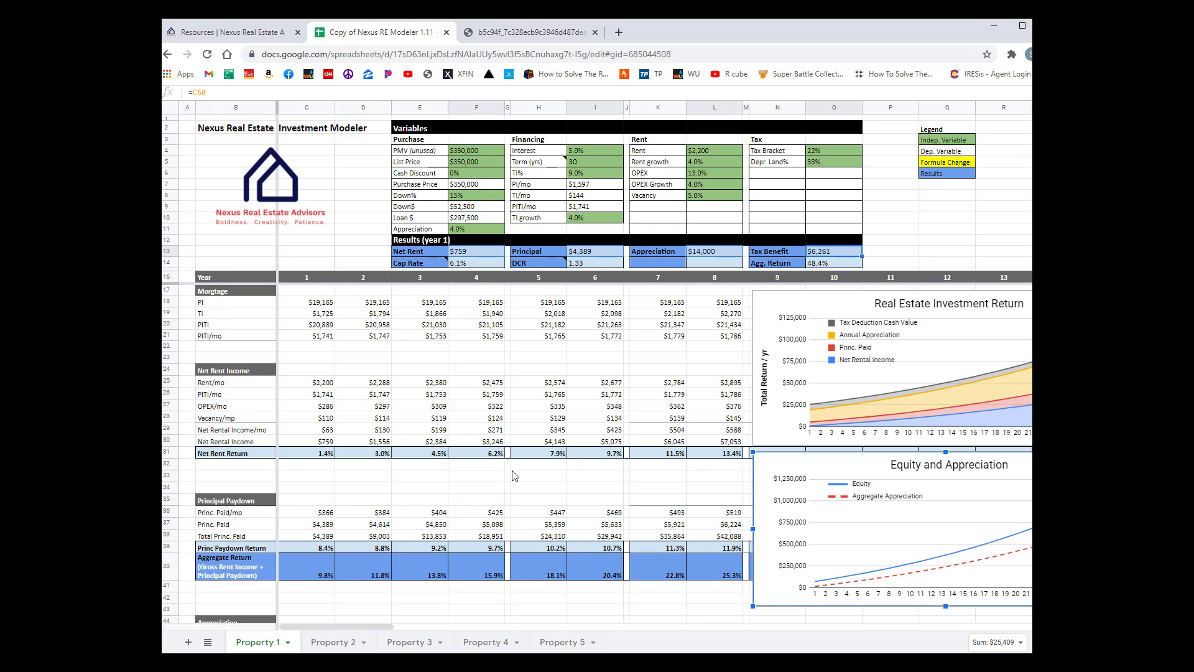
Step: Switch to the Nexus Resource Library page and review its videos, social media links, papers, presentations and tools
{"action": "left_click", "coordinate": [234, 31]}
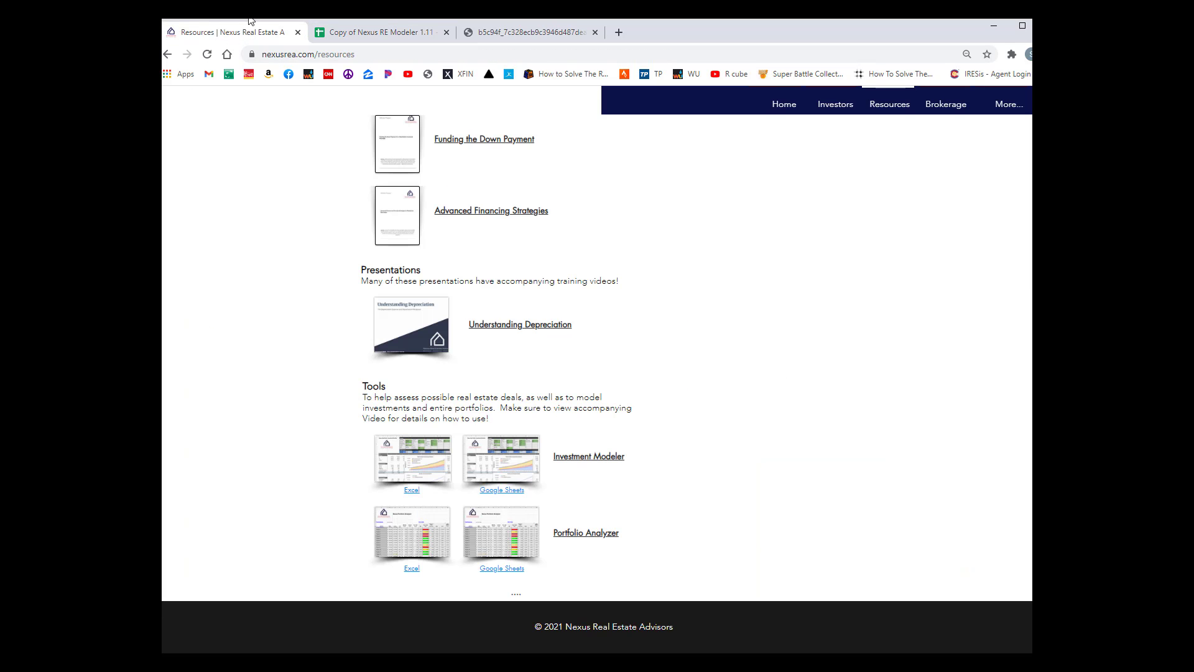
{"action": "scroll", "coordinate": [665, 321], "scroll_direction": "up", "scroll_amount": 1}
{"action": "scroll", "coordinate": [665, 320], "scroll_direction": "up", "scroll_amount": 8}
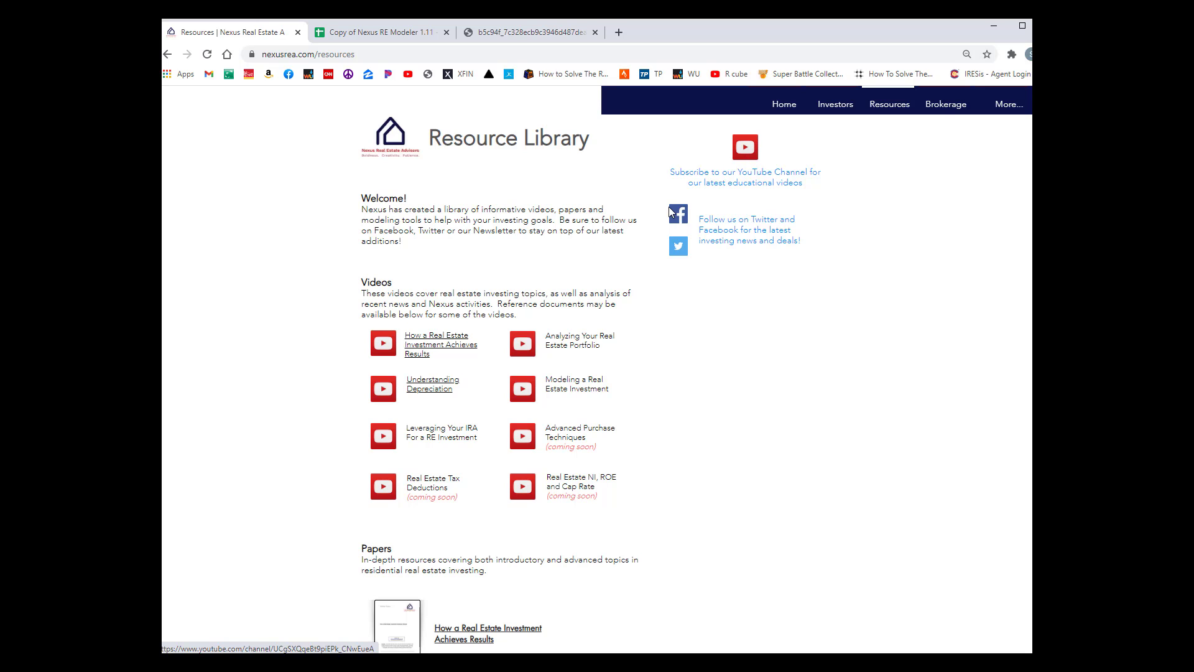
{"action": "scroll", "coordinate": [665, 364], "scroll_direction": "down", "scroll_amount": 7}
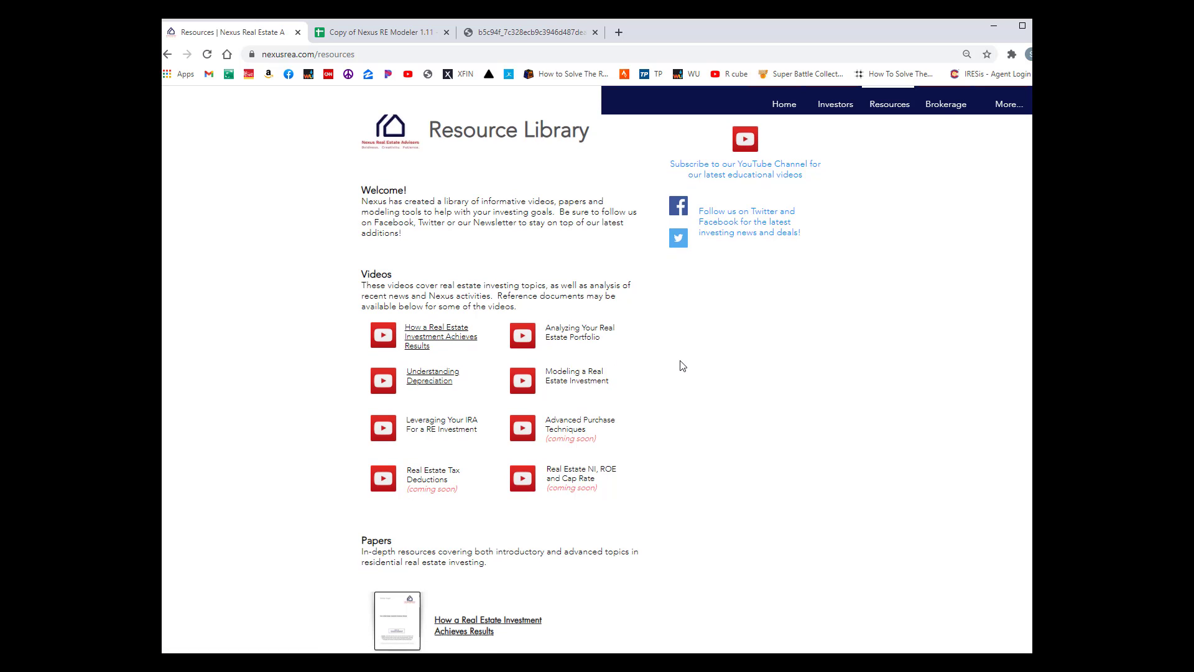
{"action": "scroll", "coordinate": [671, 386], "scroll_direction": "down", "scroll_amount": 2}
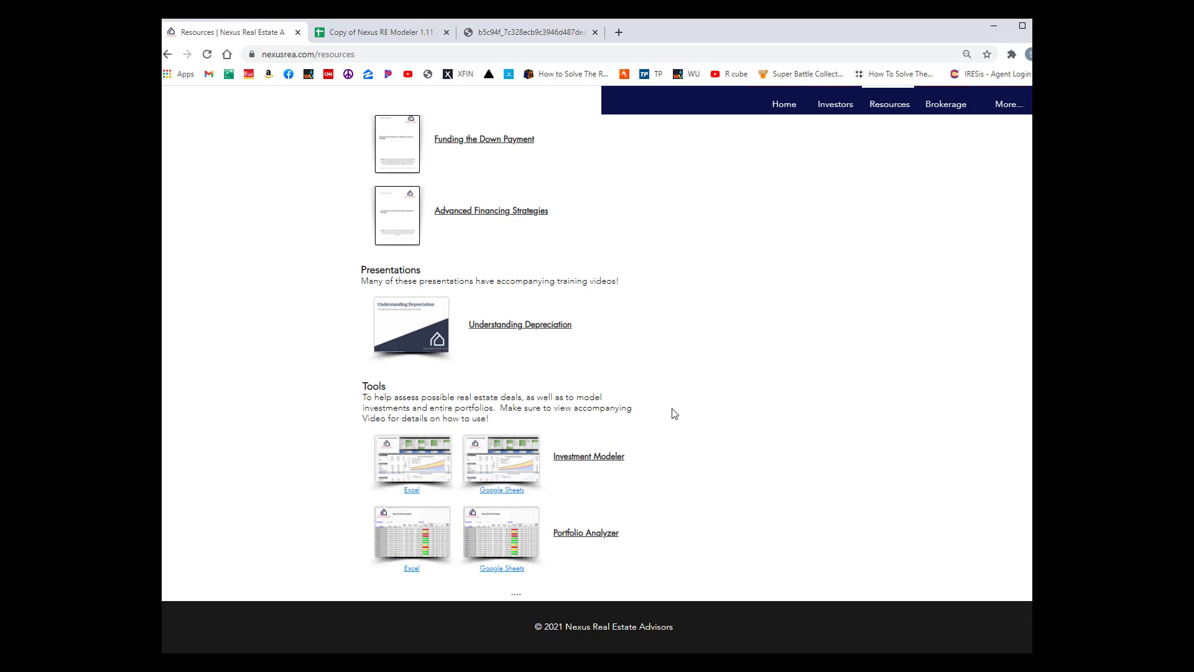
{"action": "scroll", "coordinate": [672, 413], "scroll_direction": "up", "scroll_amount": 9}
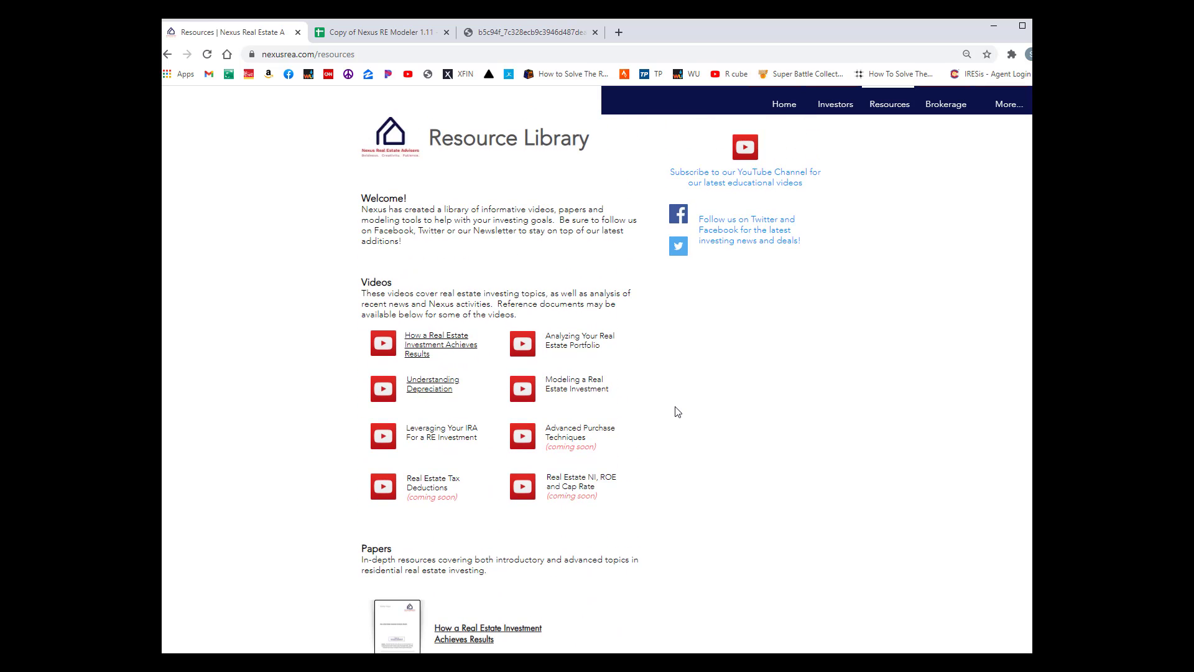